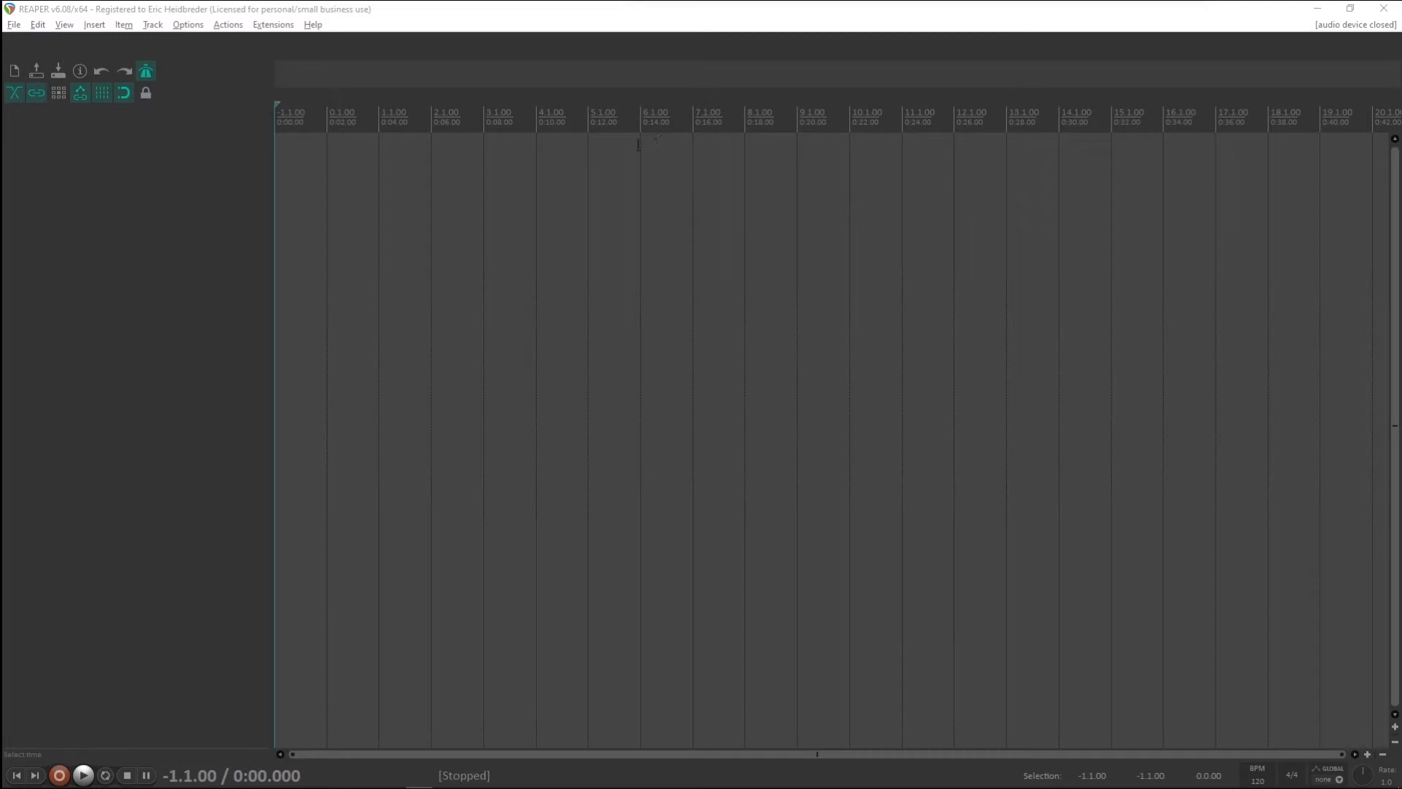
# Set the timebase for the tempo/time signature envelope to Beats in the project settings and accept them
pyautogui.click(16, 25)
pyautogui.click(50, 233)
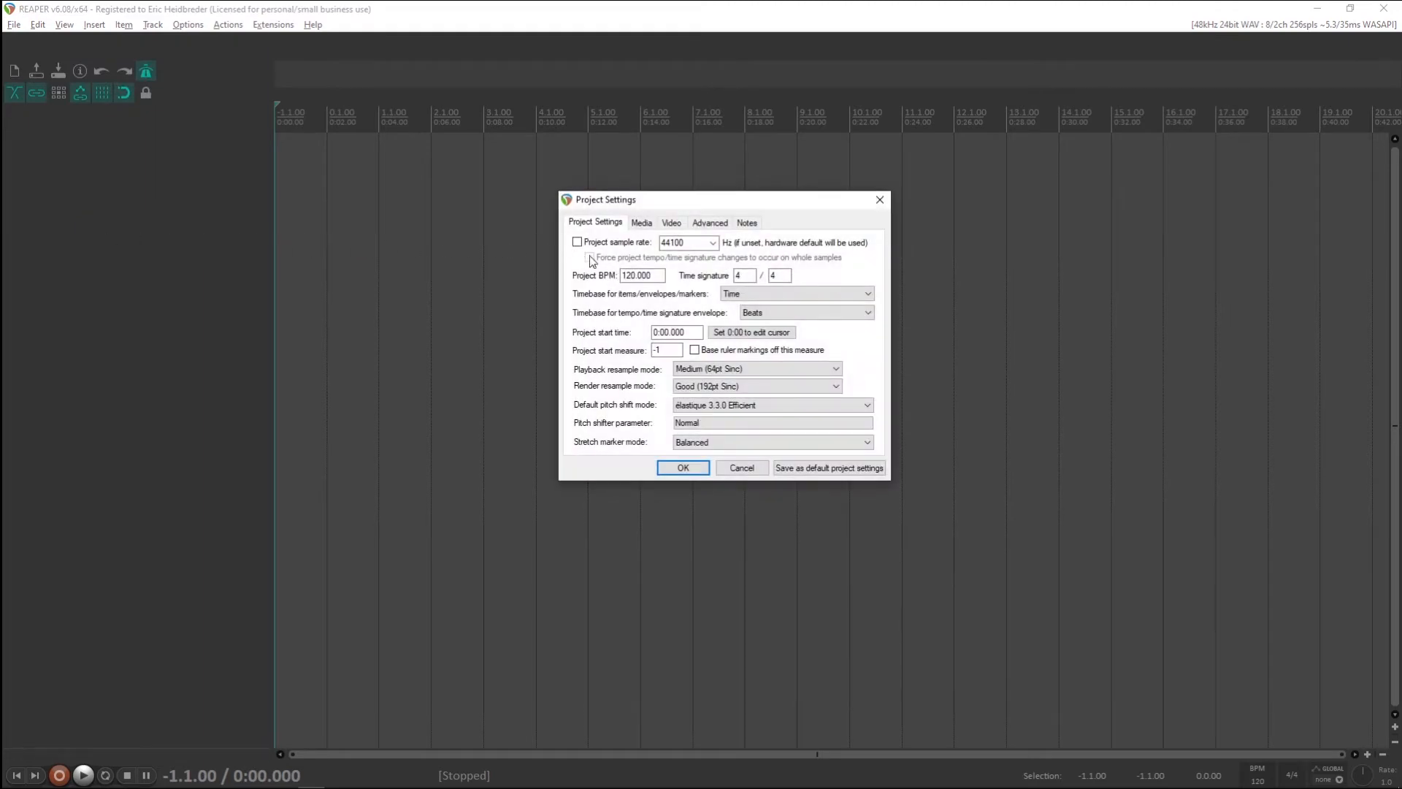
pyautogui.click(791, 316)
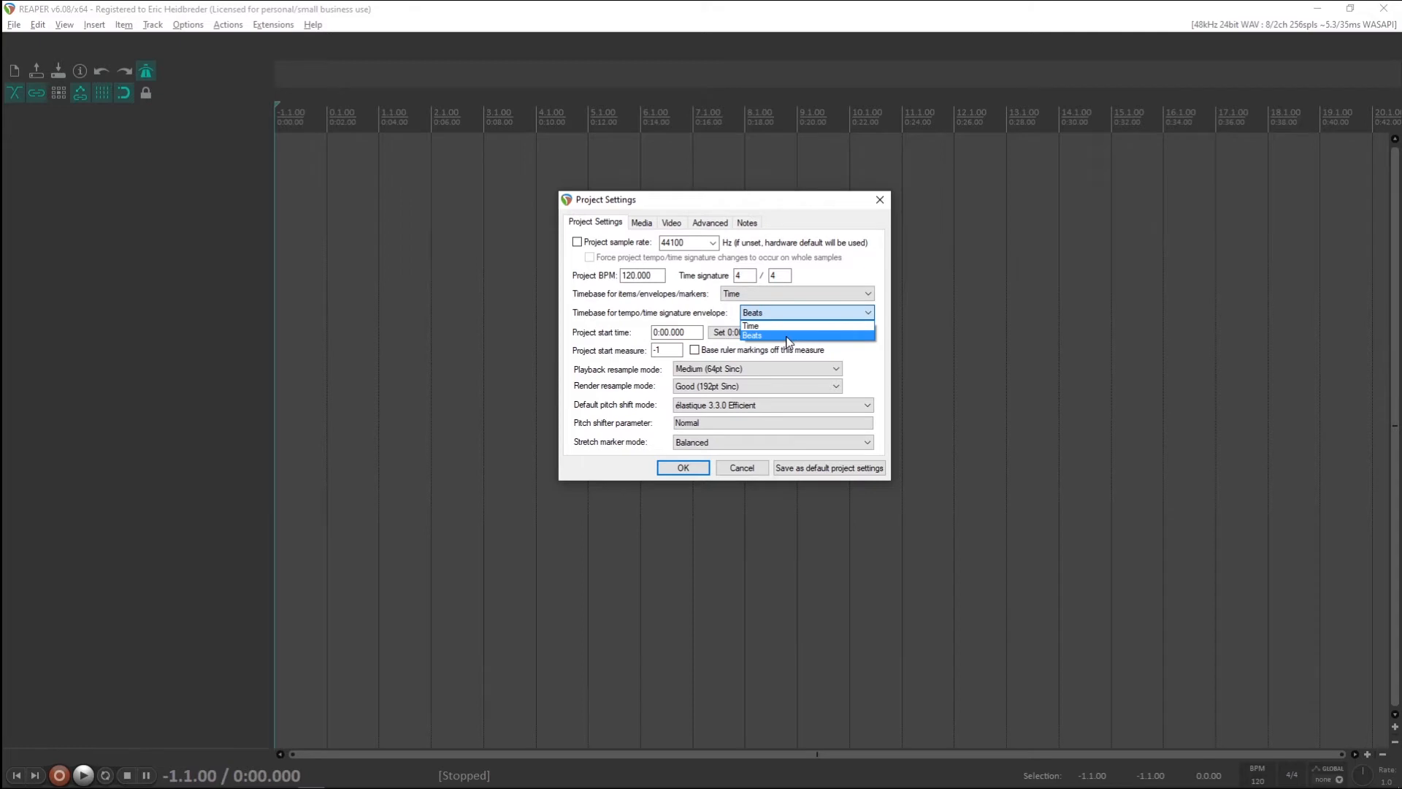
pyautogui.click(789, 335)
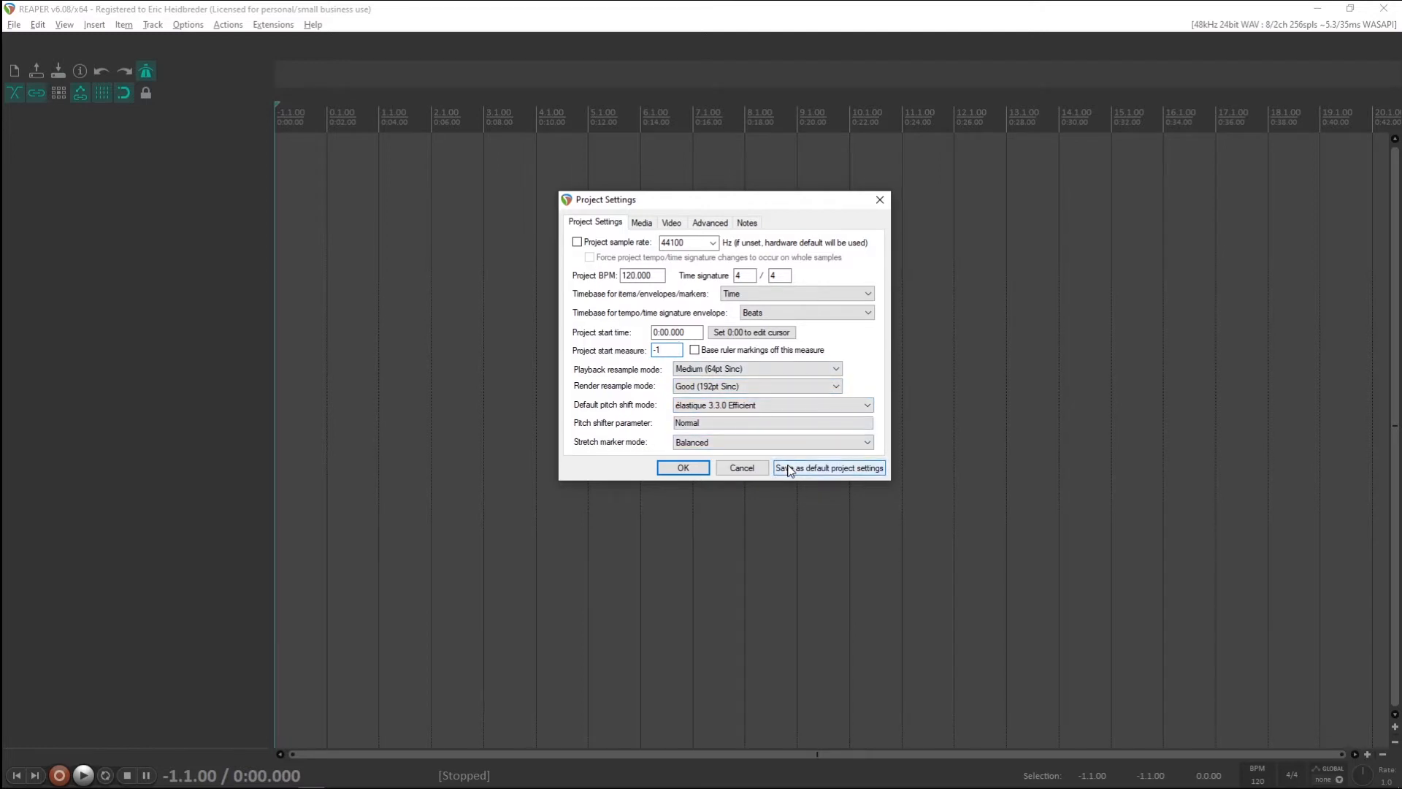
pyautogui.click(683, 468)
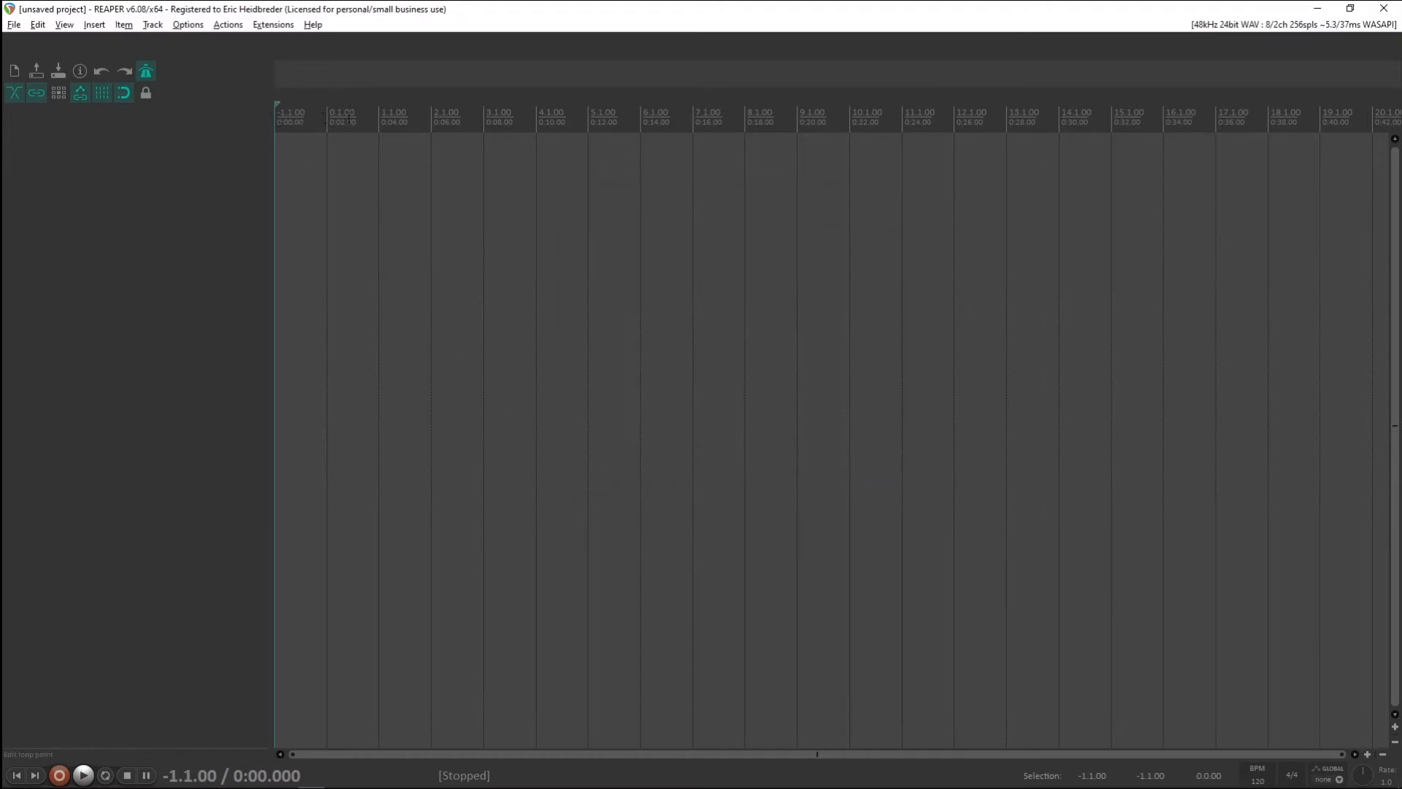
pyautogui.moveTo(379, 123); pyautogui.dragTo(290, 128)
pyautogui.click(378, 124)
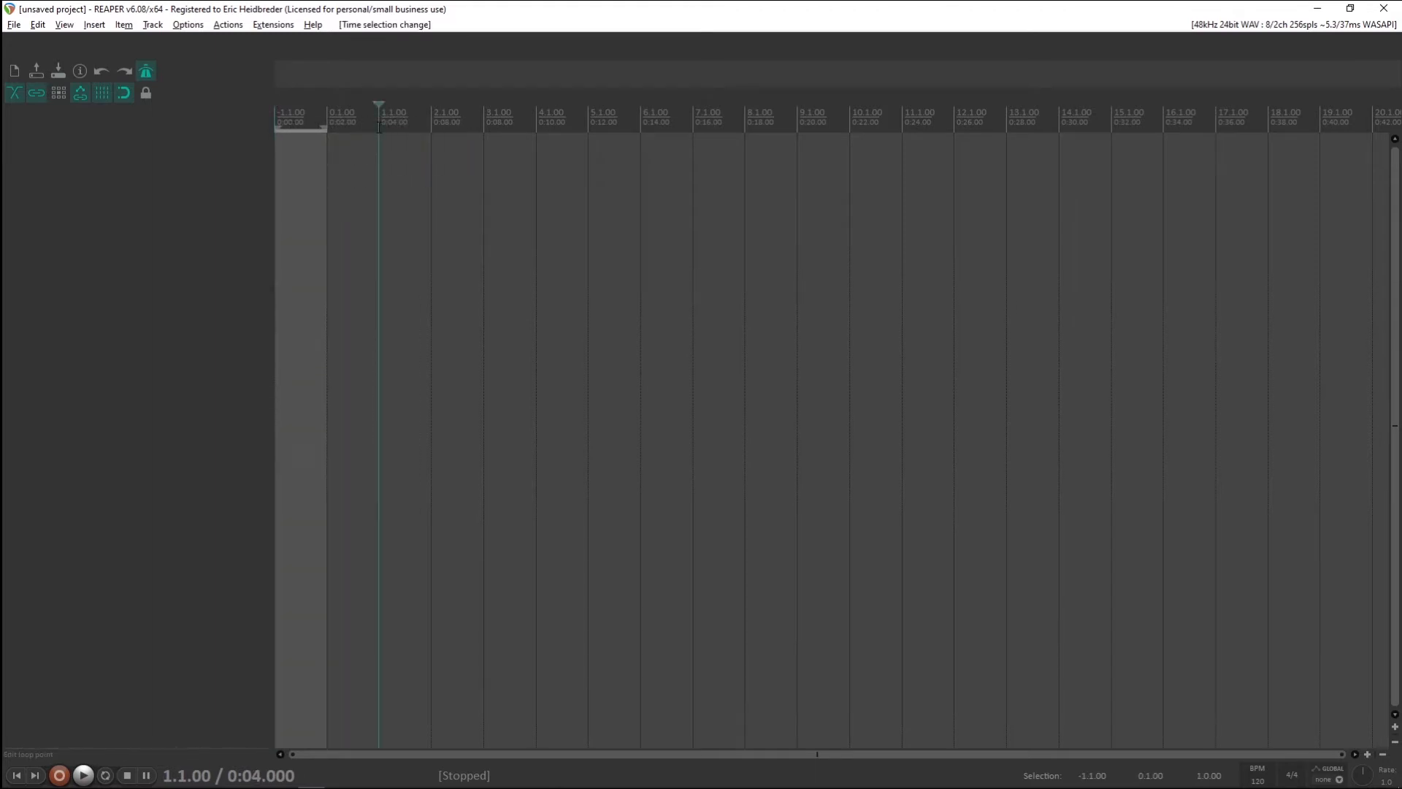
pyautogui.press('Escape')
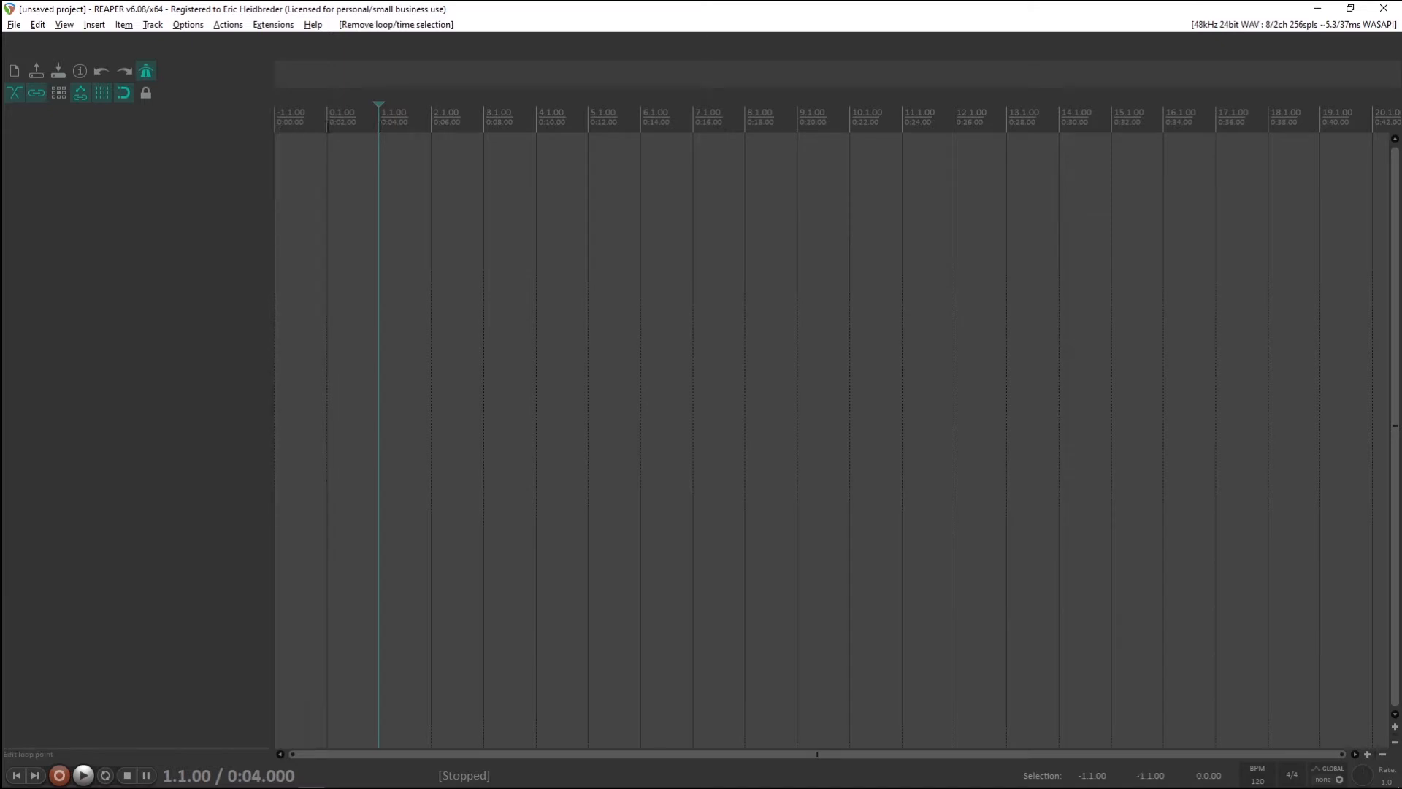
# Add a new track and name it CLICK
pyautogui.doubleClick(216, 168)
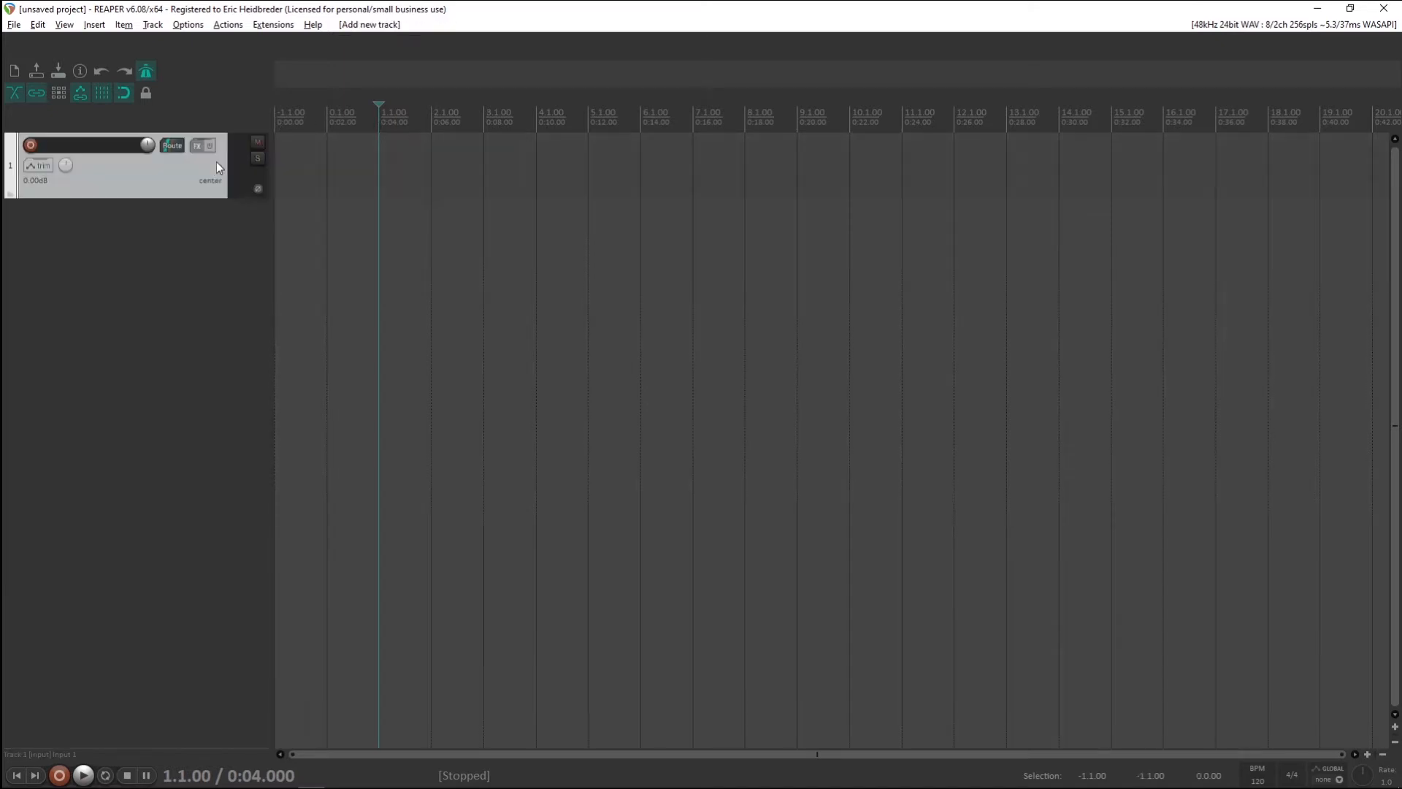
pyautogui.doubleClick(117, 144)
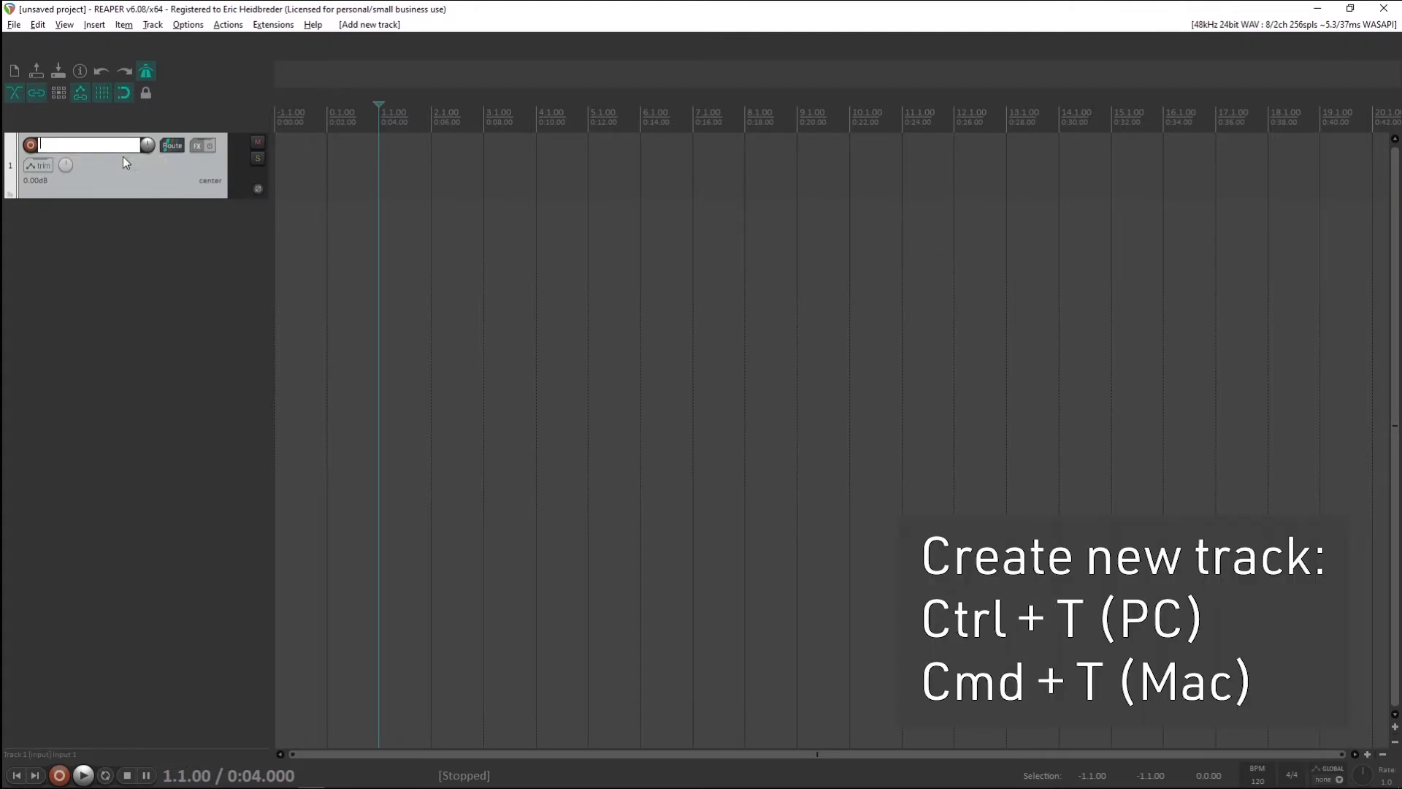
pyautogui.write('CLICK')
pyautogui.press('Return')
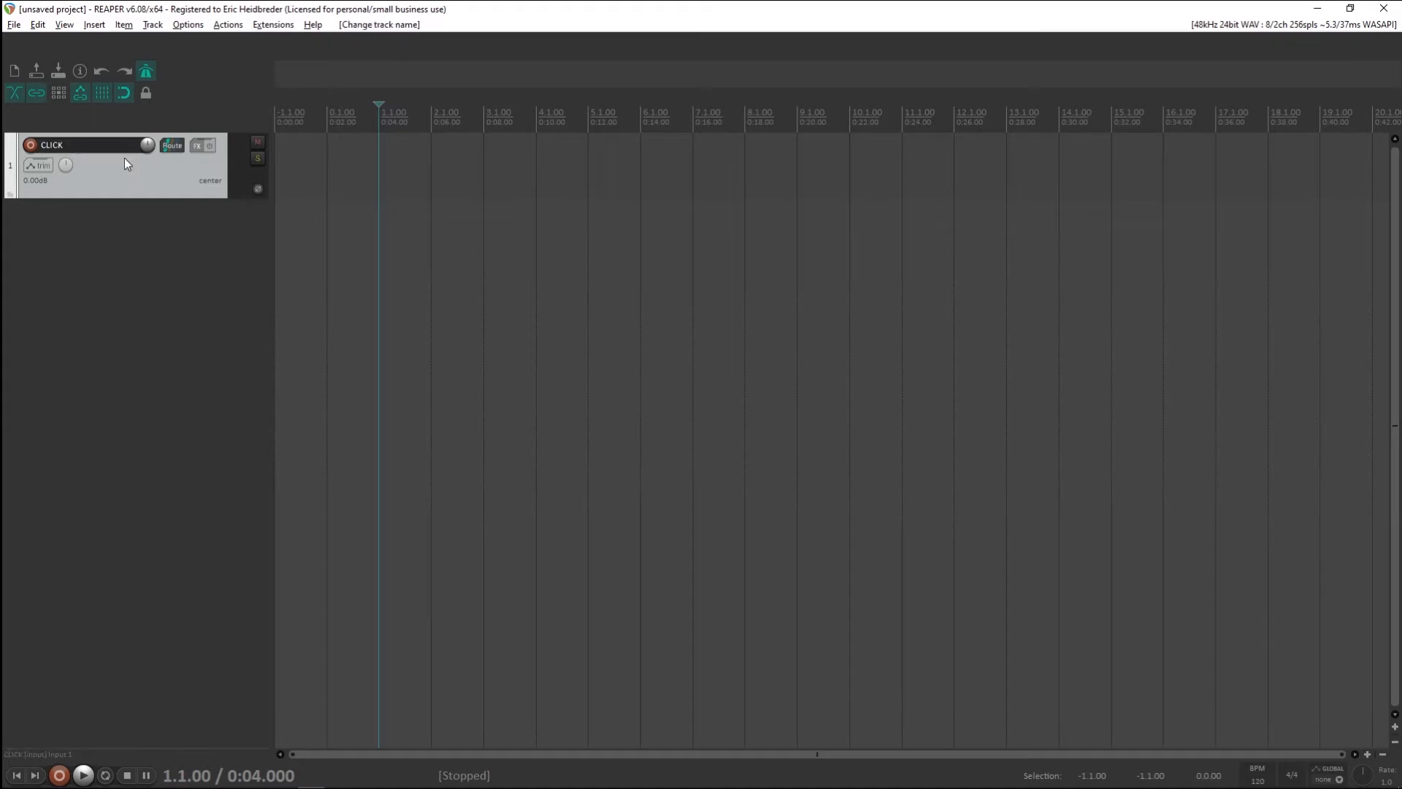
# Insert a click source on the CLICK track over a time selection from measure -1.1.00 to 22.1.00
pyautogui.click(142, 227)
pyautogui.click(155, 178)
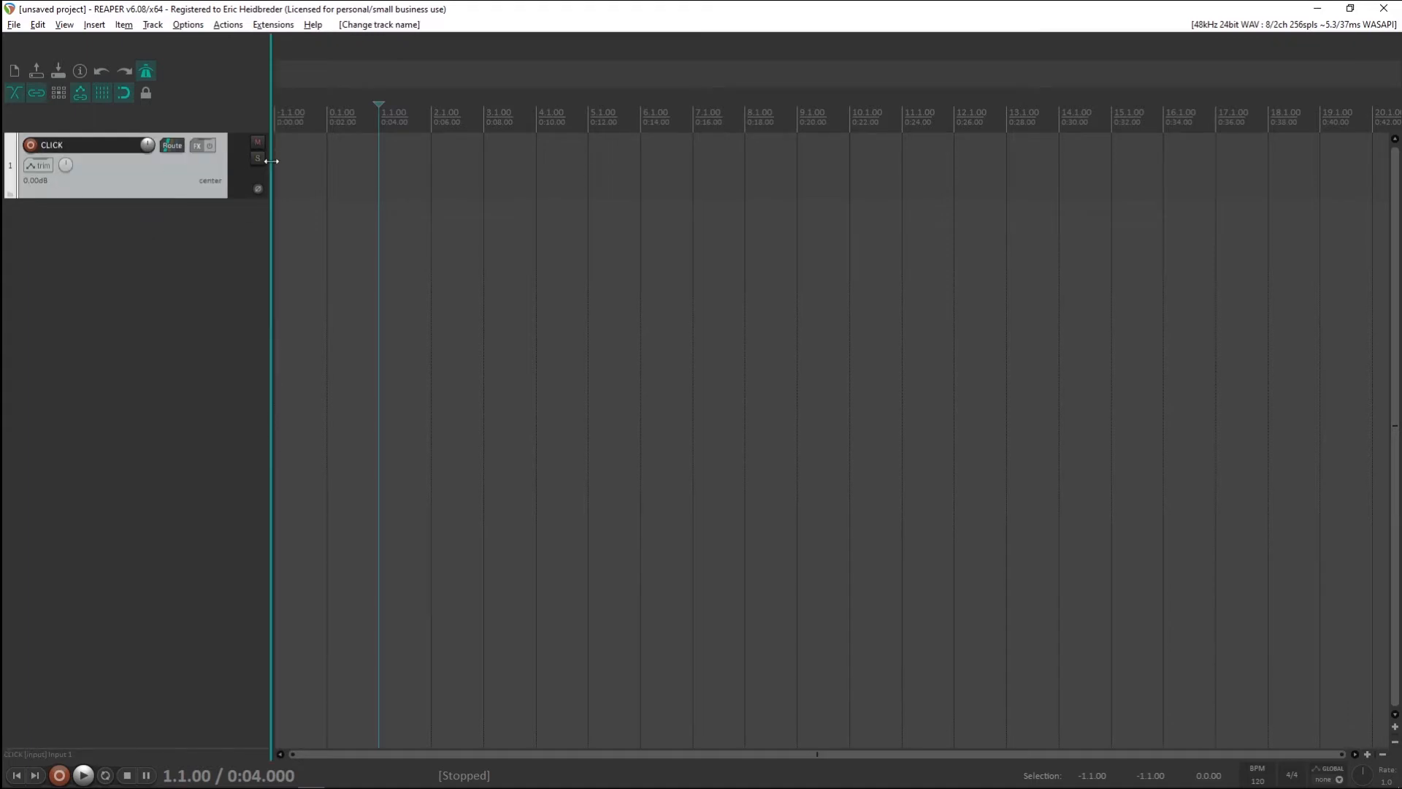
pyautogui.moveTo(279, 173); pyautogui.dragTo(1269, 190)
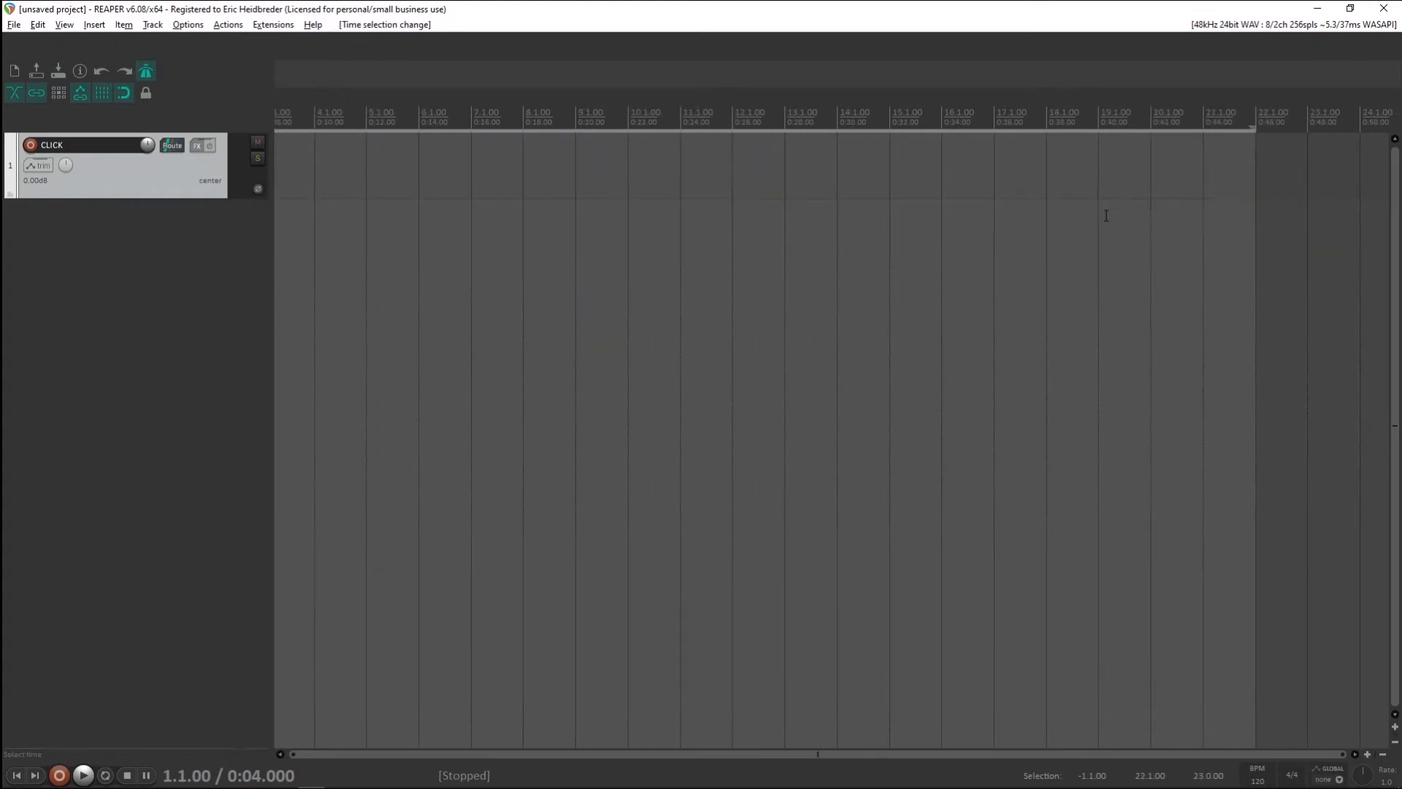
pyautogui.scroll(-5, 365, 290)
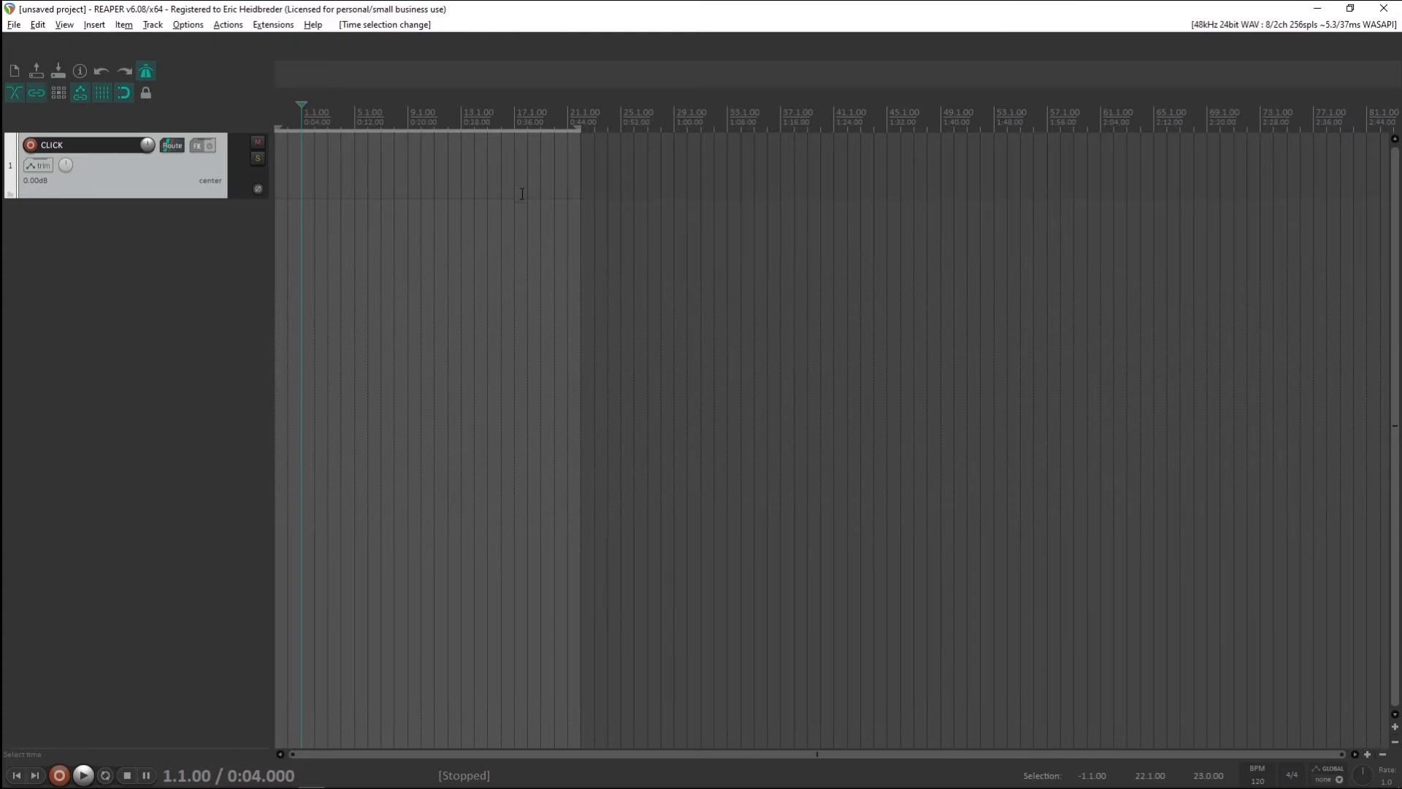
pyautogui.click(85, 27)
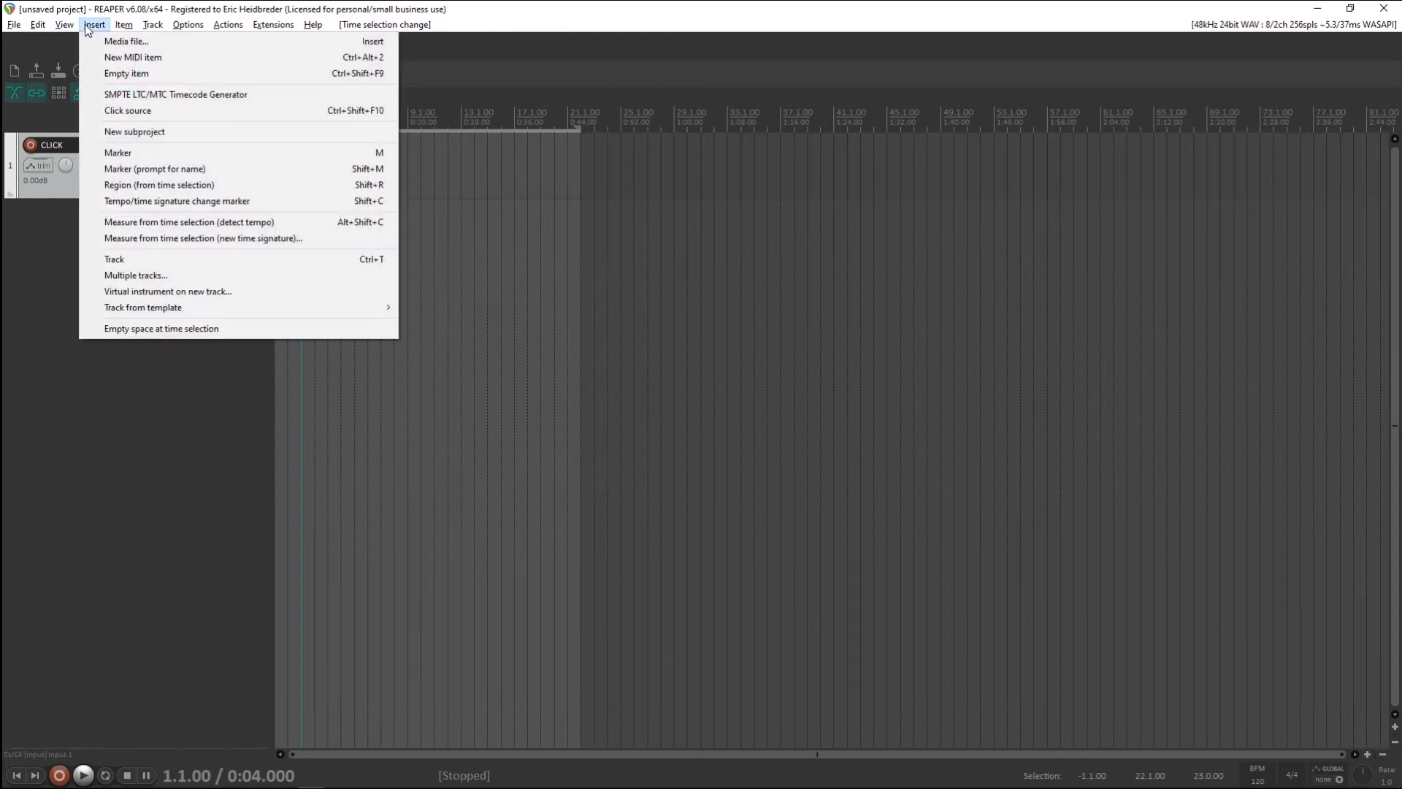
pyautogui.click(149, 113)
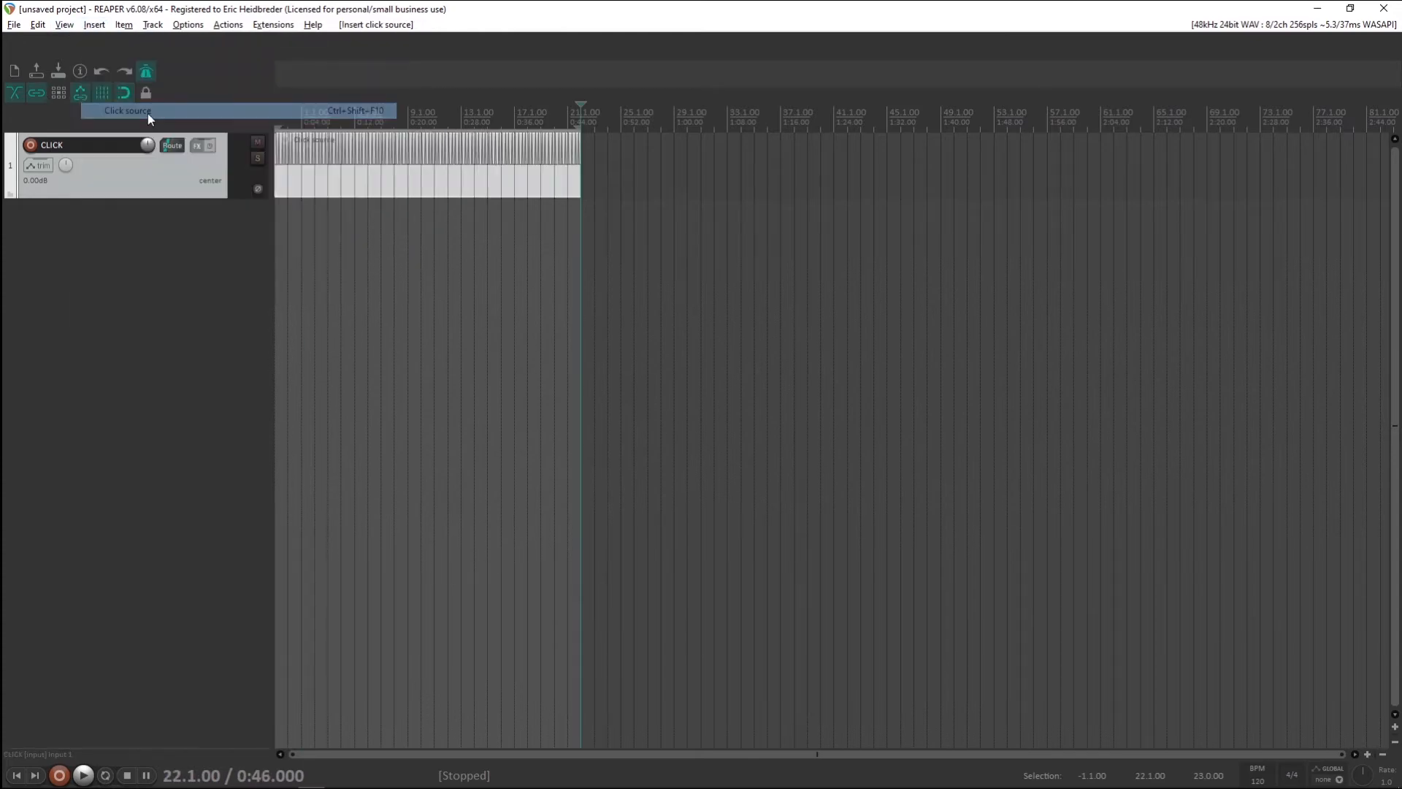
# Return the edit cursor to the project start and set the project tempo to 80 BPM
pyautogui.click(290, 123)
pyautogui.scroll(5, 423, 136)
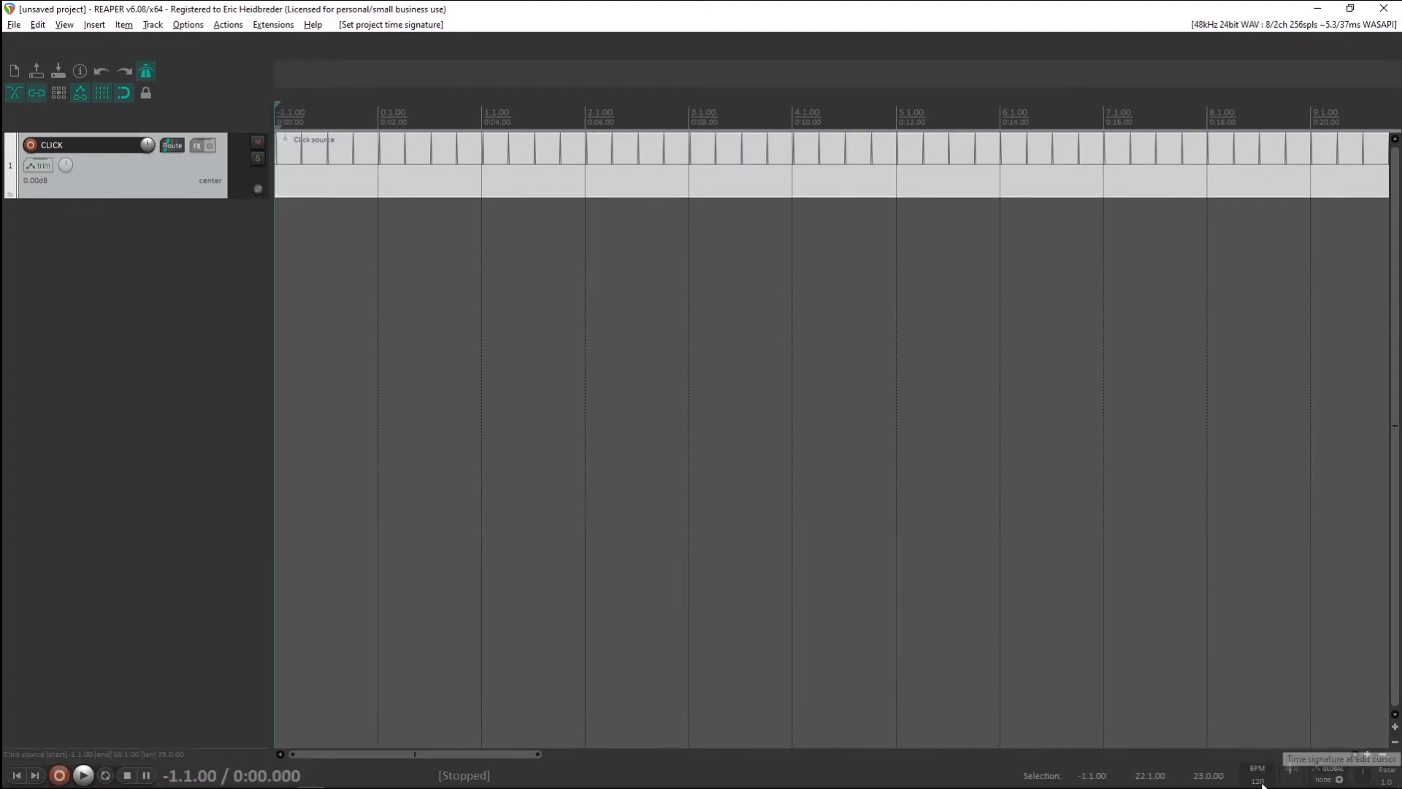
pyautogui.click(1258, 780)
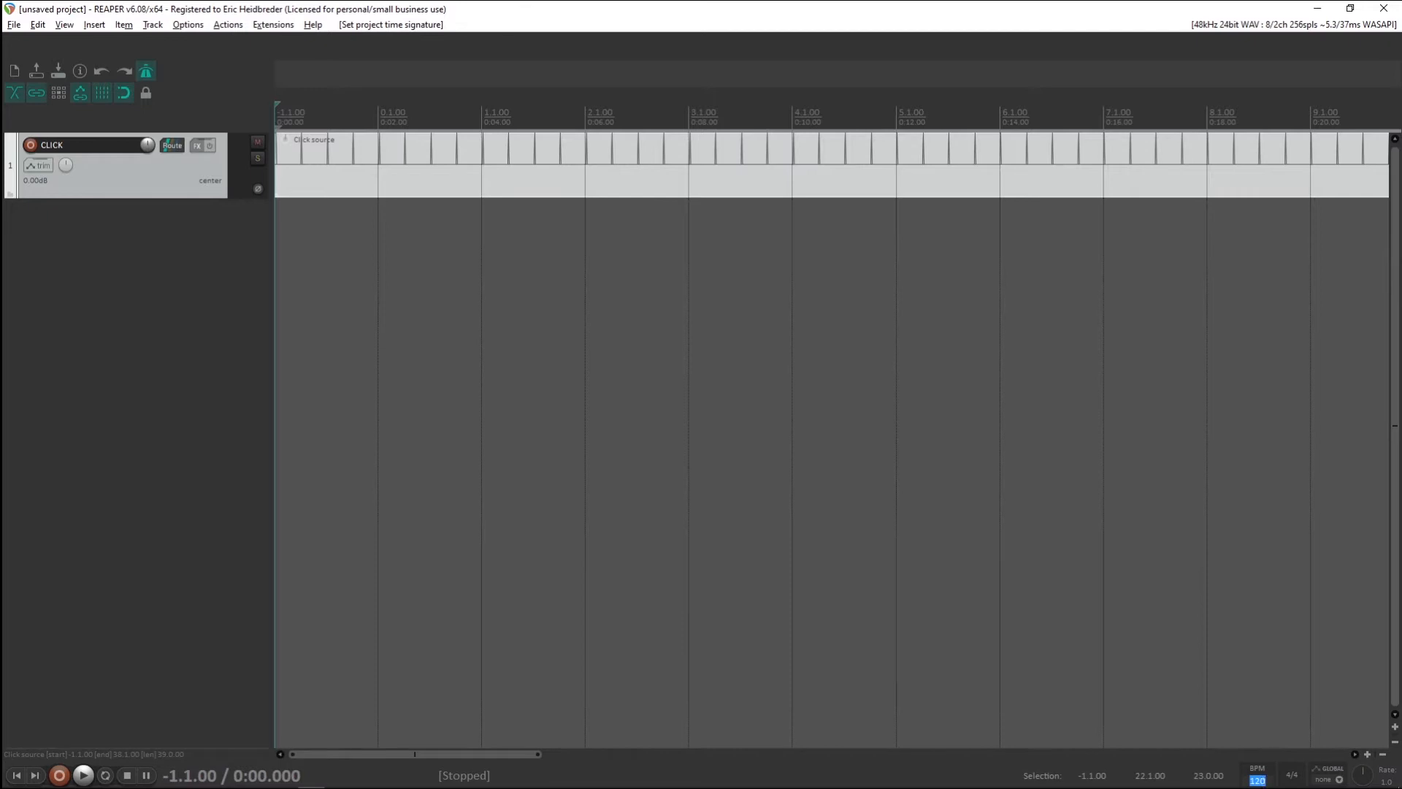
pyautogui.write('80')
pyautogui.press('Return')
pyautogui.scroll(-5, 995, 415)
pyautogui.scroll(5, 995, 415)
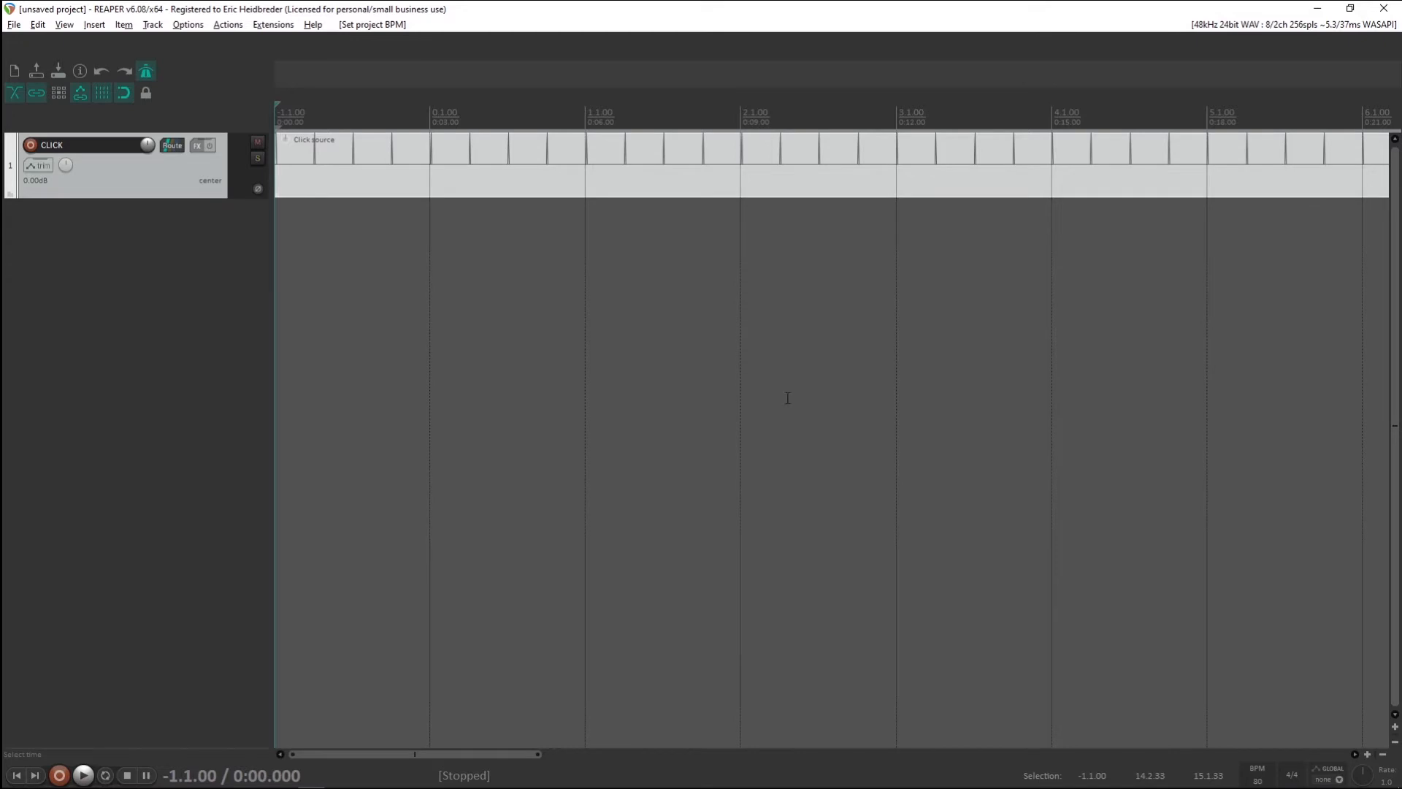
# Insert a tempo/time signature marker with an 80 BPM tempo at measure 1.1.00
pyautogui.click(431, 240)
pyautogui.click(580, 252)
pyautogui.rightClick(581, 255)
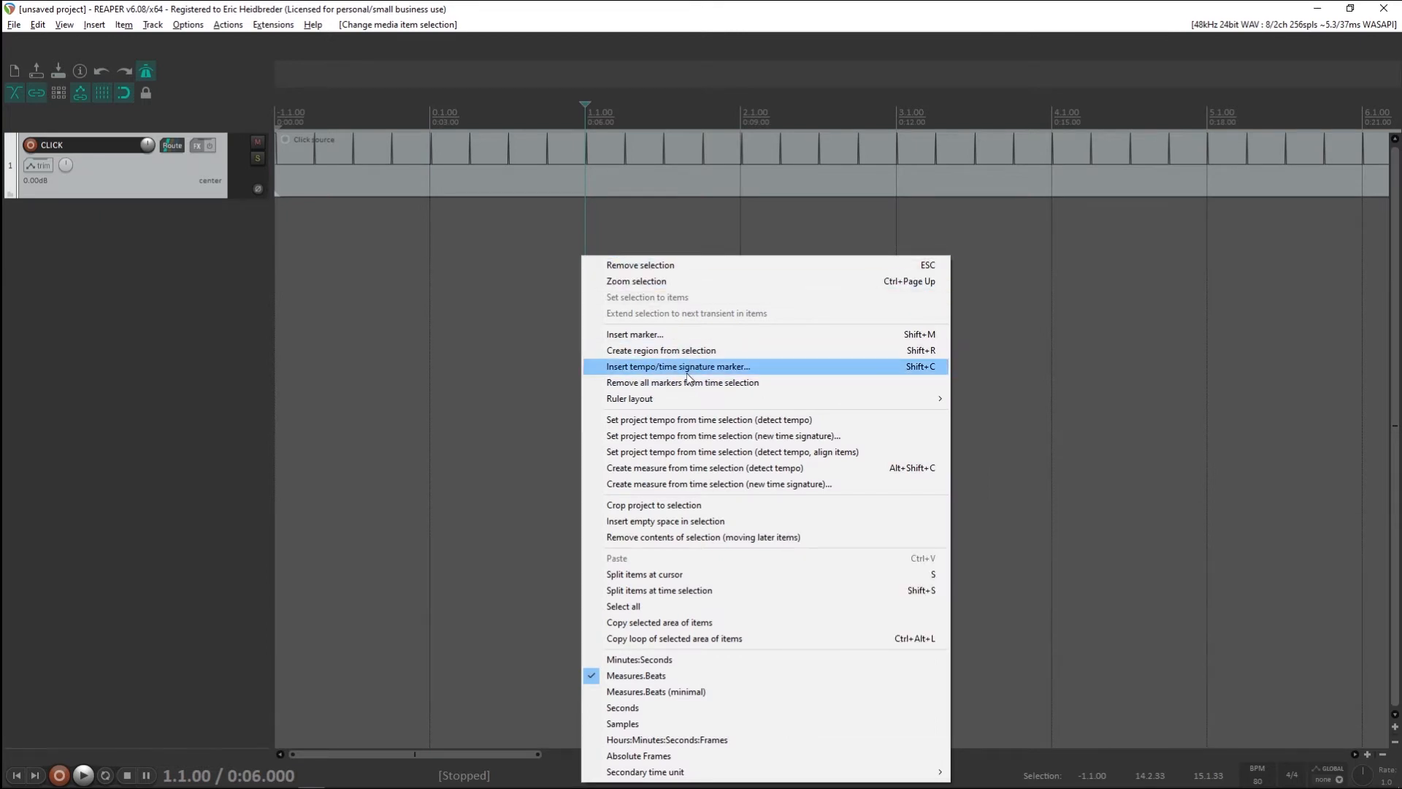
pyautogui.click(688, 367)
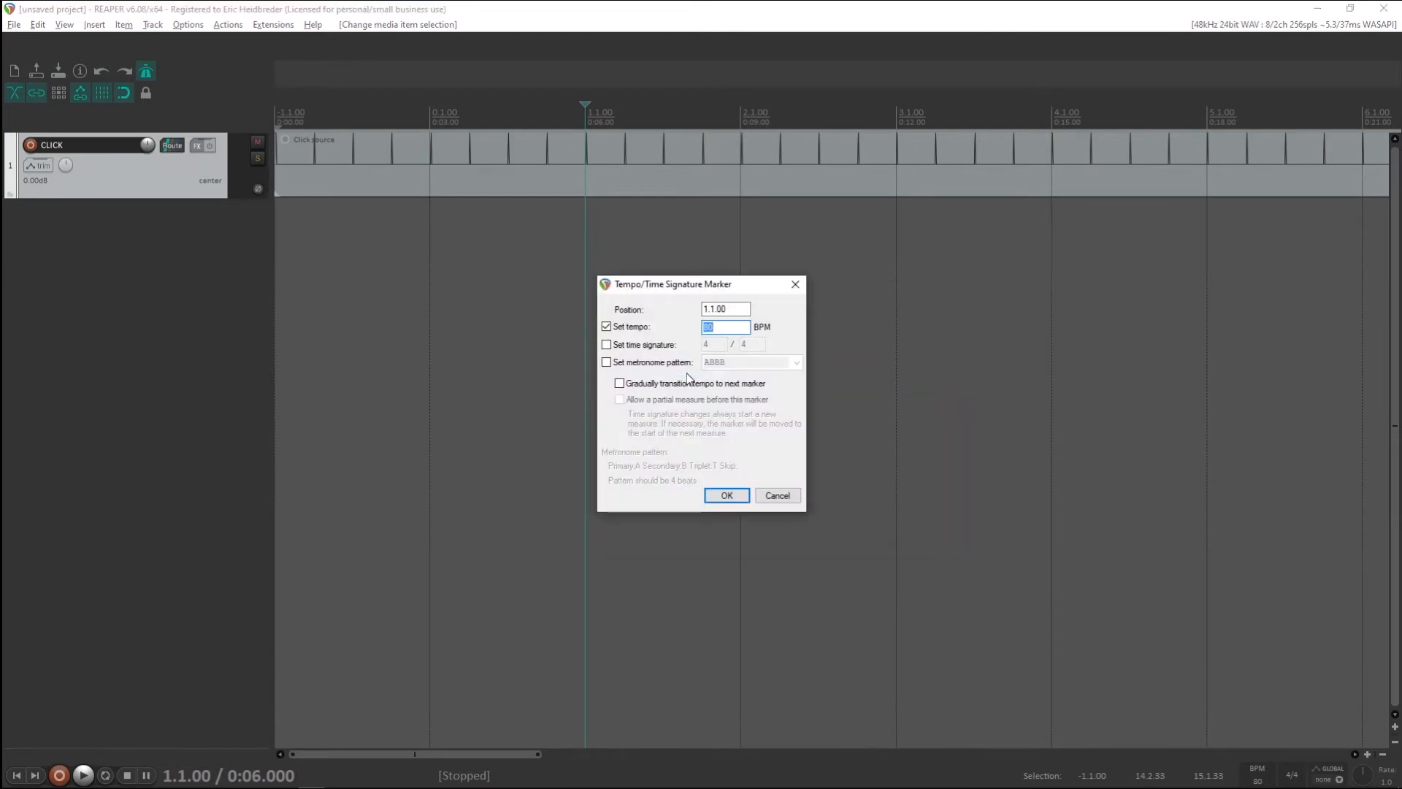
pyautogui.click(727, 495)
pyautogui.moveTo(598, 94)
pyautogui.mouseDown()
pyautogui.moveTo(714, 97)
pyautogui.moveTo(655, 102)
pyautogui.mouseUp()
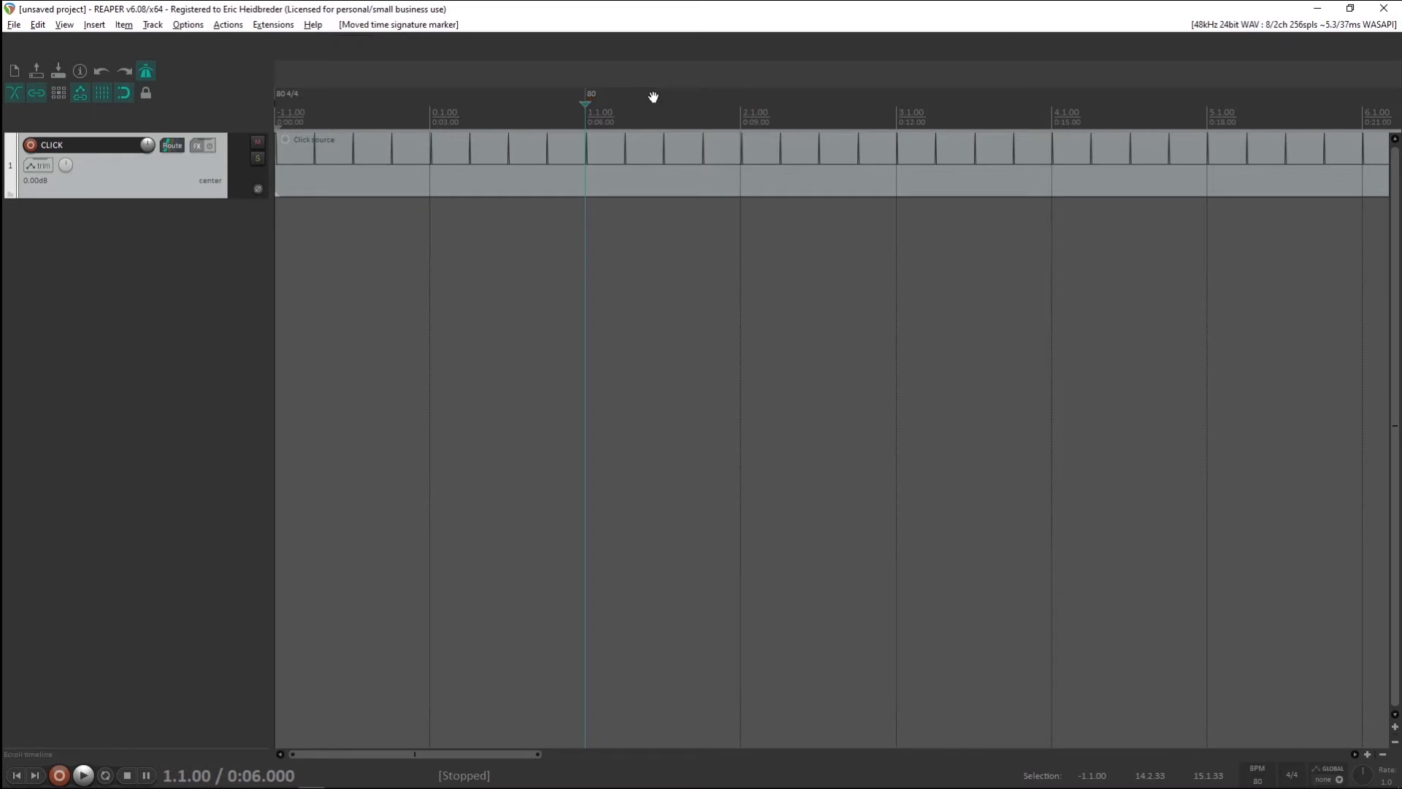
pyautogui.click(287, 93)
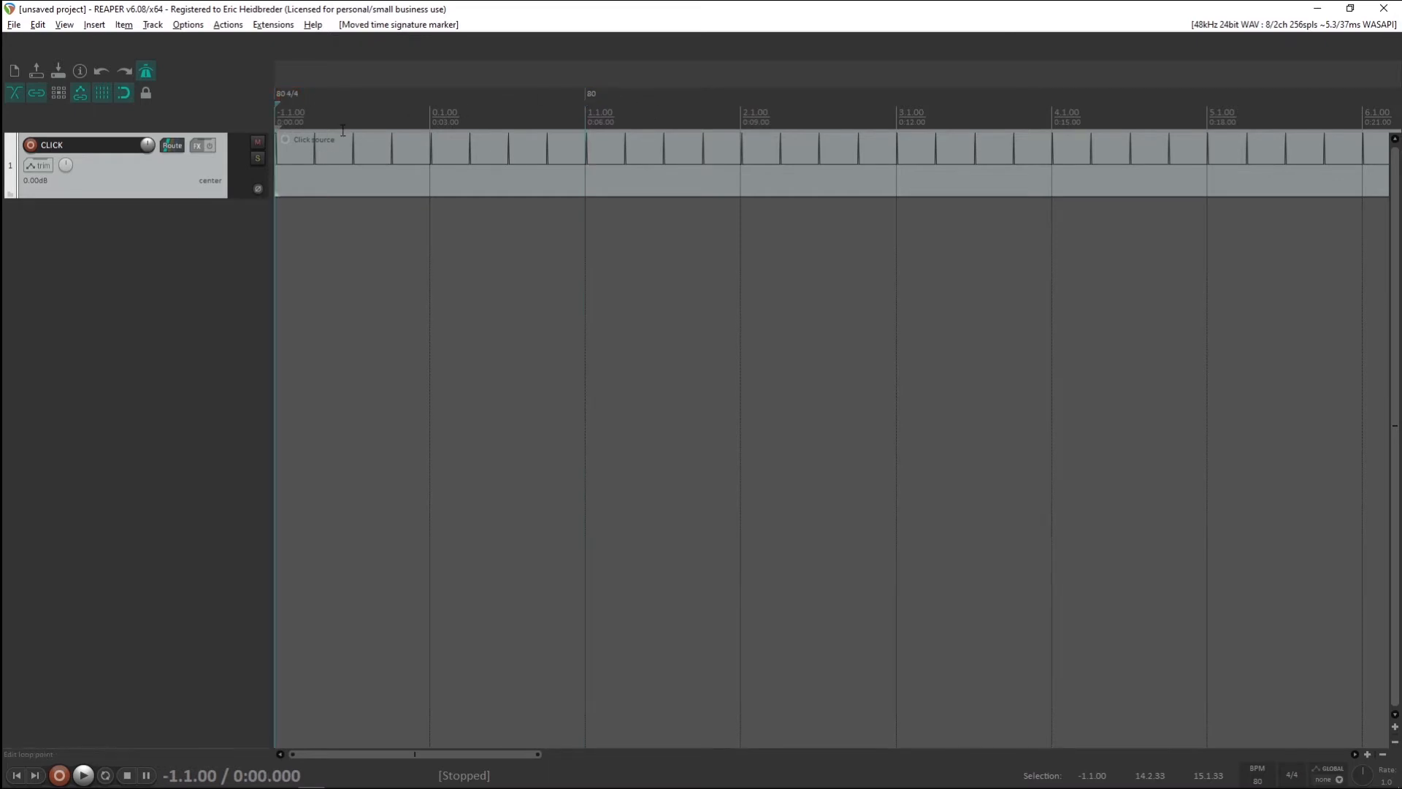
pyautogui.moveTo(594, 94)
pyautogui.mouseDown()
pyautogui.moveTo(682, 96)
pyautogui.moveTo(650, 96)
pyautogui.mouseUp()
# Place the edit cursor at measure 3.1.00 and set the tempo there to 50 BPM
pyautogui.click(900, 113)
pyautogui.click(1258, 781)
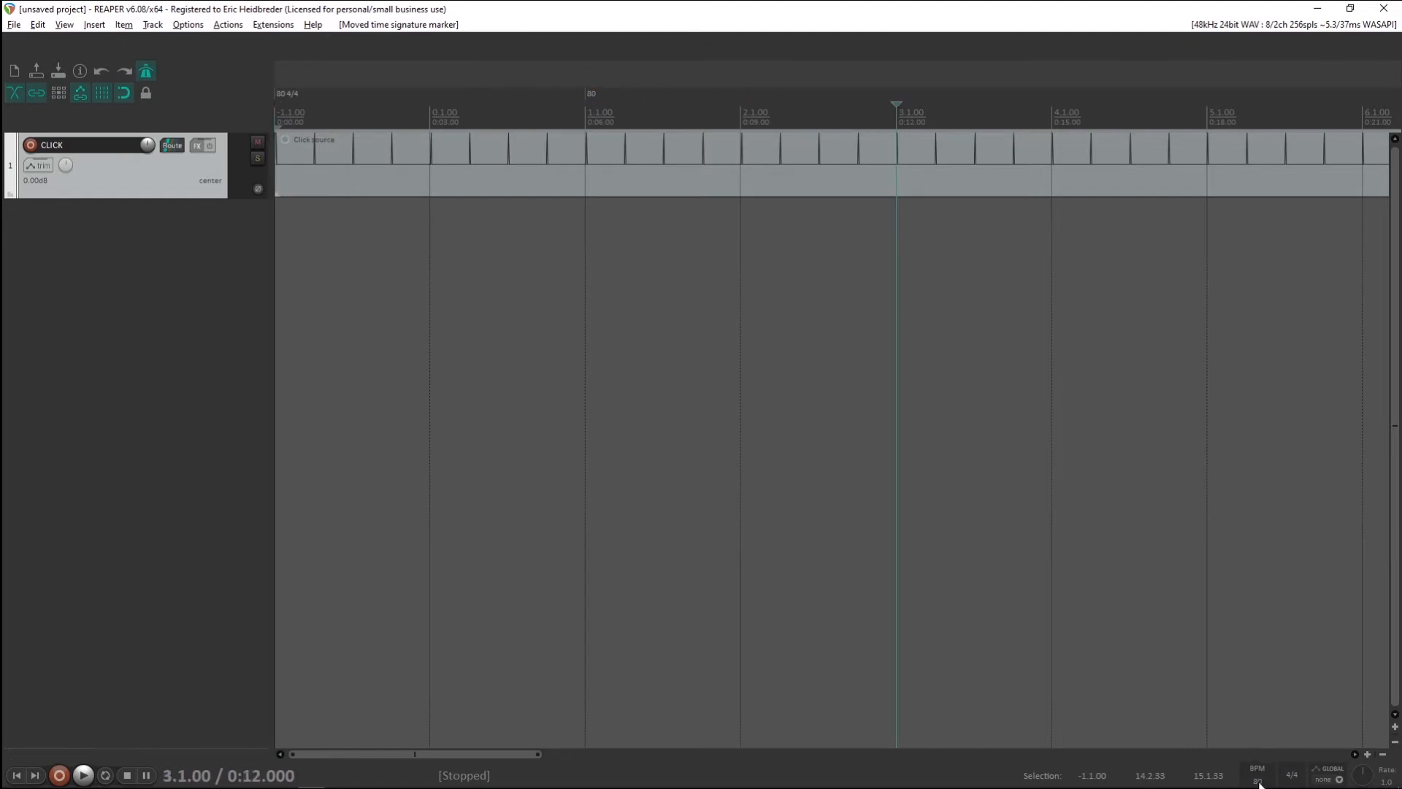
pyautogui.write('50')
pyautogui.press('Return')
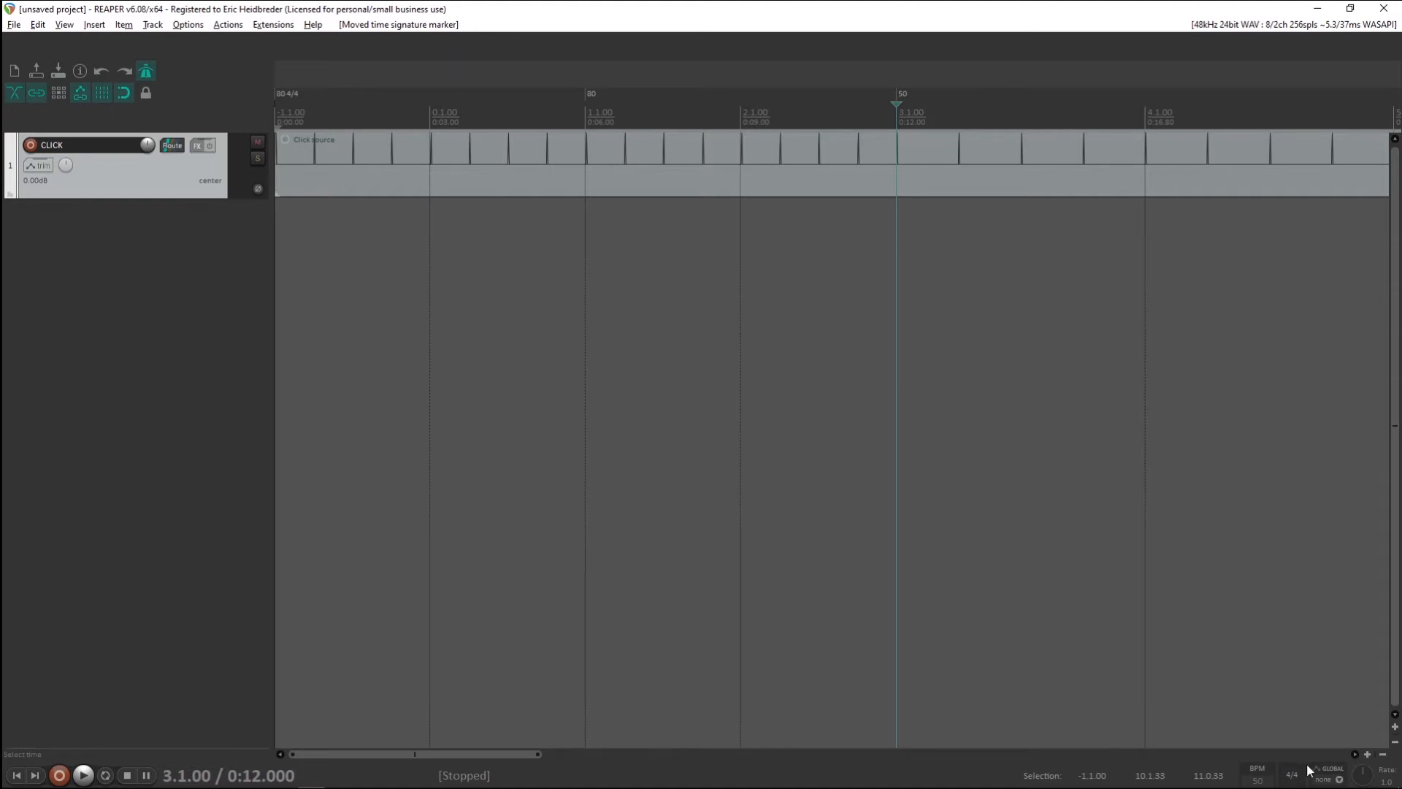
# Edit the tempo marker at measure 3.1.00 to include a 3/4 time signature
pyautogui.click(904, 95)
pyautogui.rightClick(931, 262)
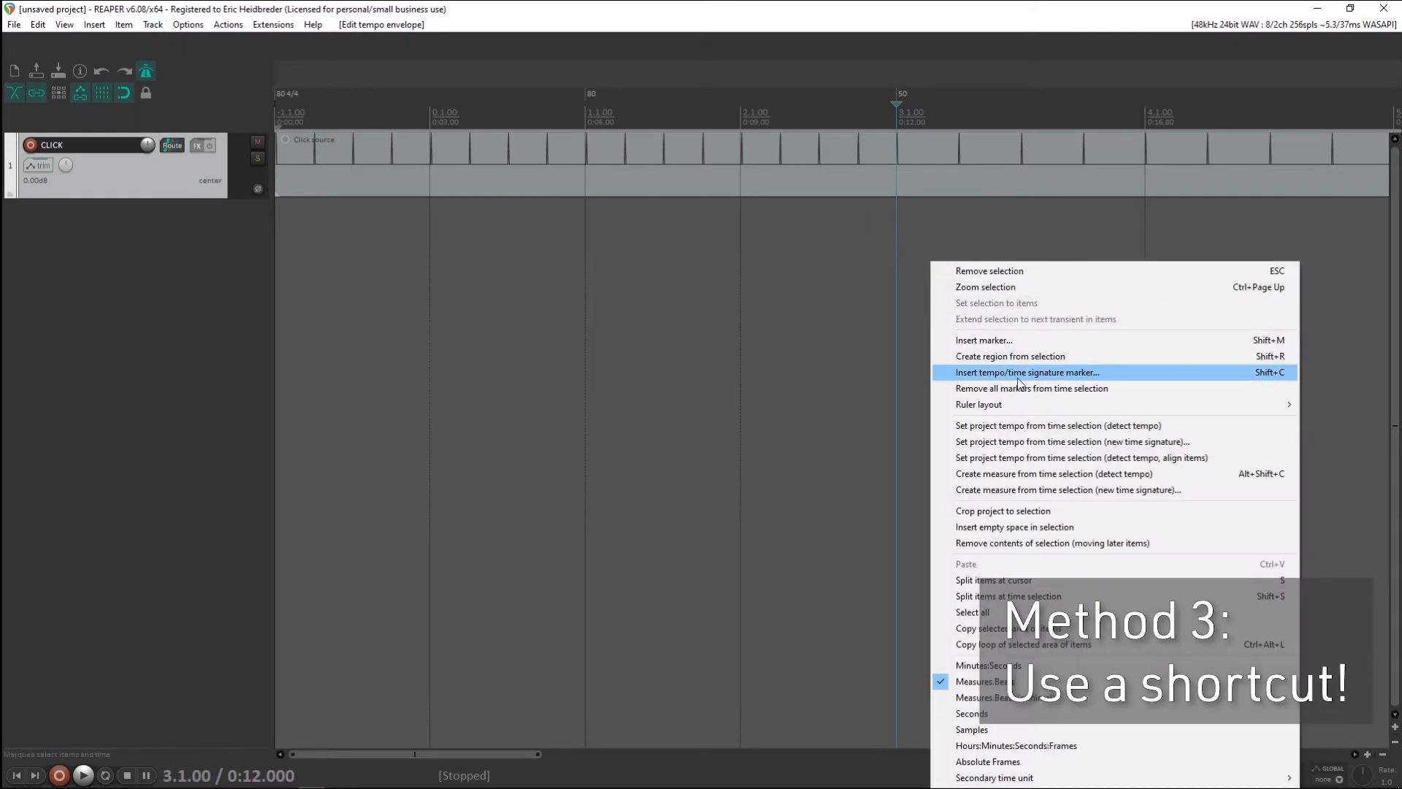
pyautogui.click(889, 272)
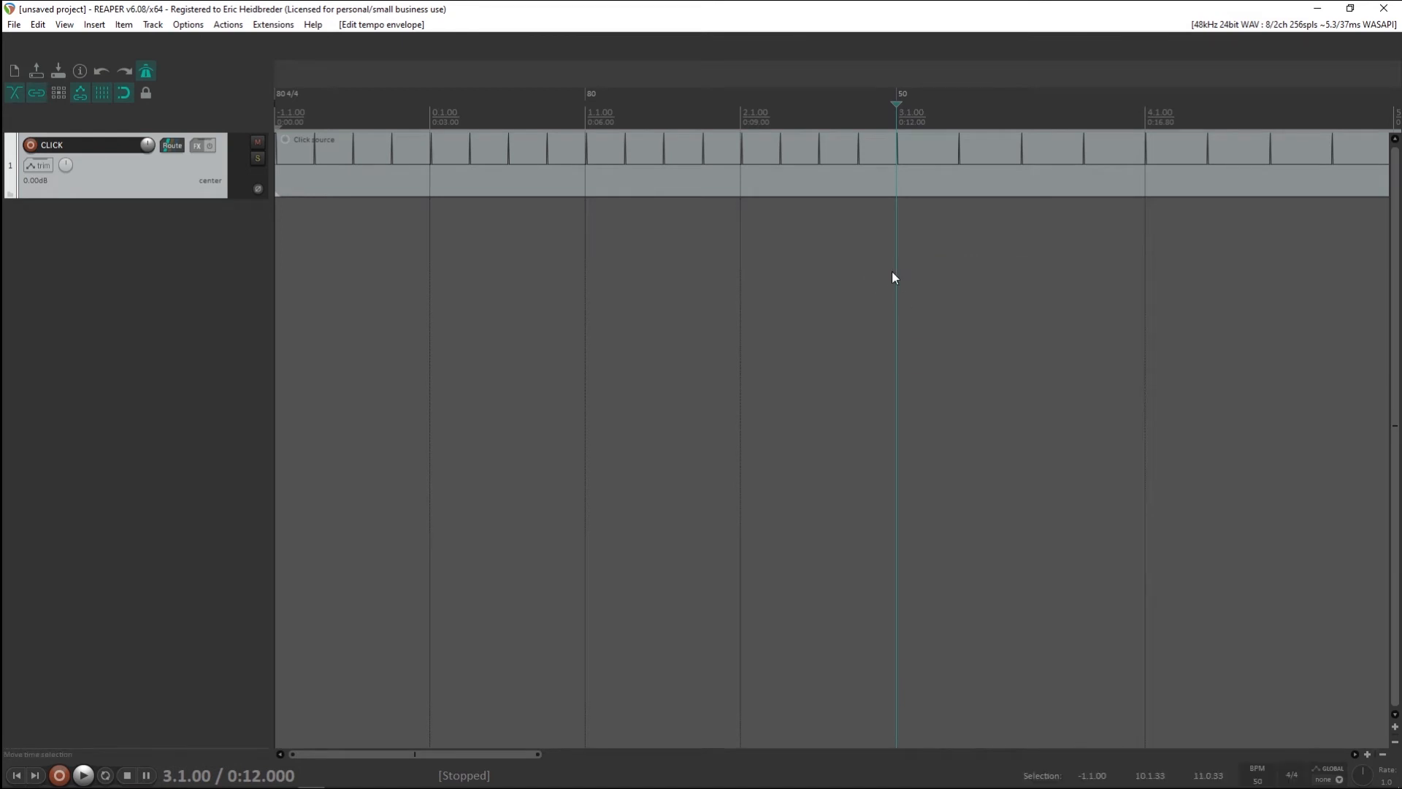
pyautogui.hotkey('shift', 'c')
pyautogui.click(645, 346)
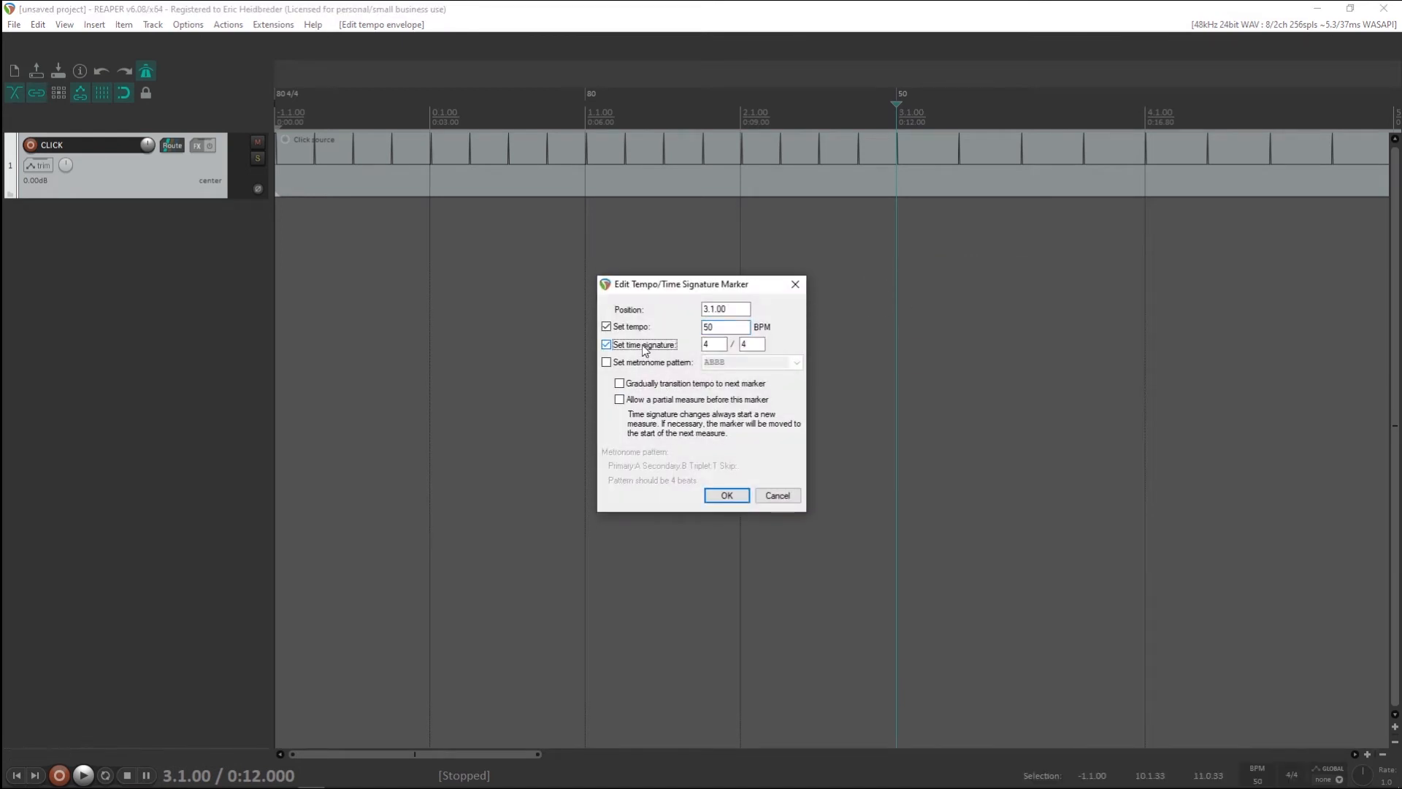
pyautogui.press('Tab')
pyautogui.click(720, 497)
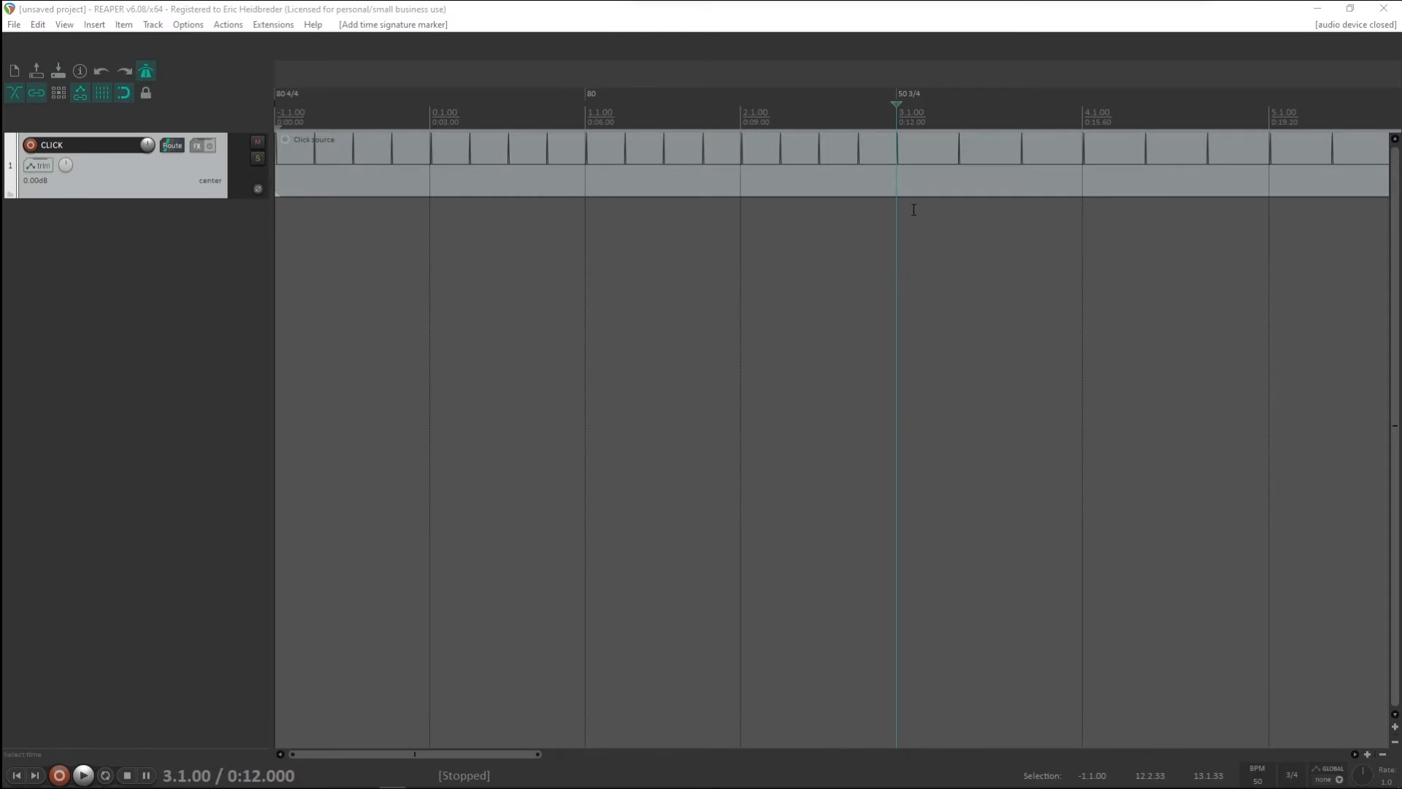
# Insert a tempo/time signature marker at measure 5.1.00 with 50 BPM and a 3/4 time signature
pyautogui.scroll(-2, 1106, 263)
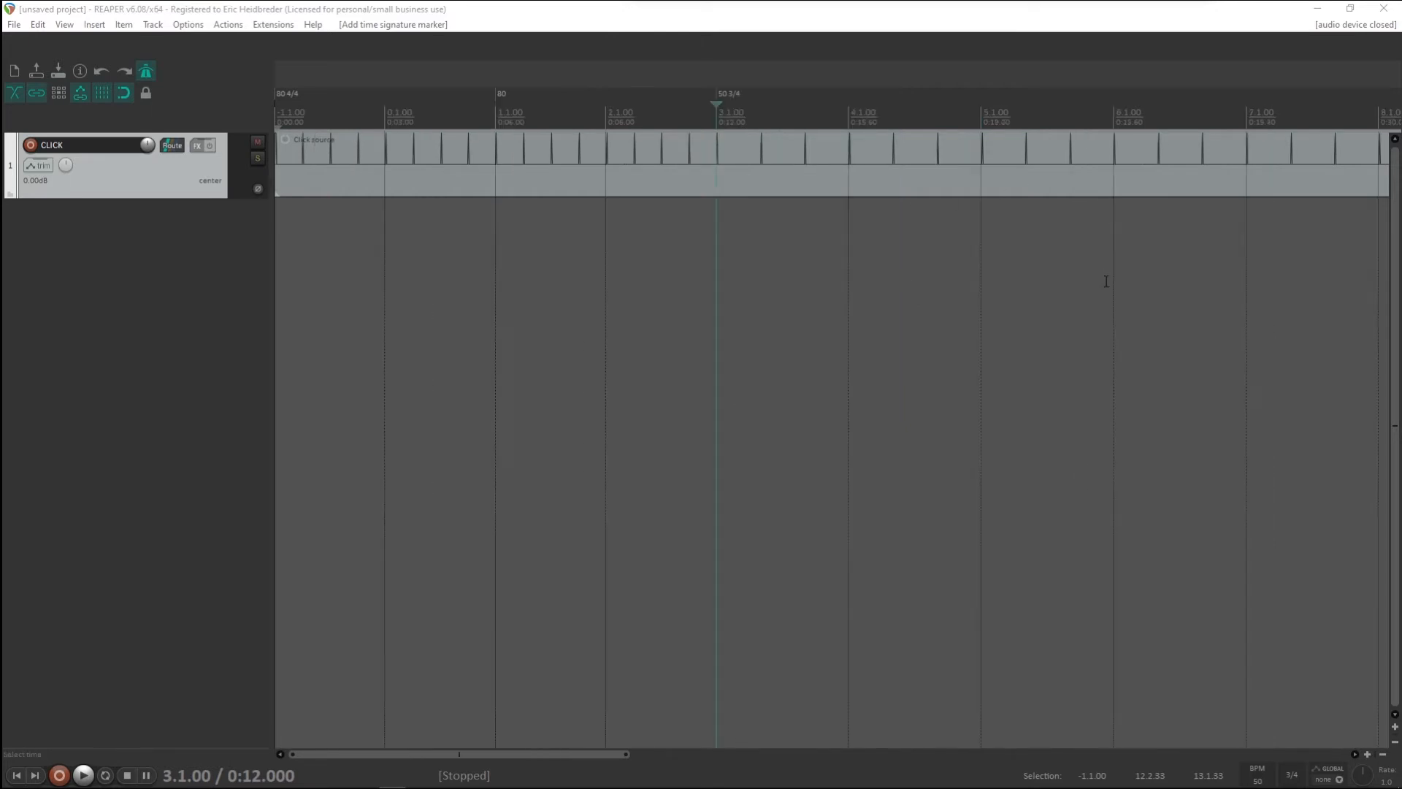
pyautogui.click(985, 250)
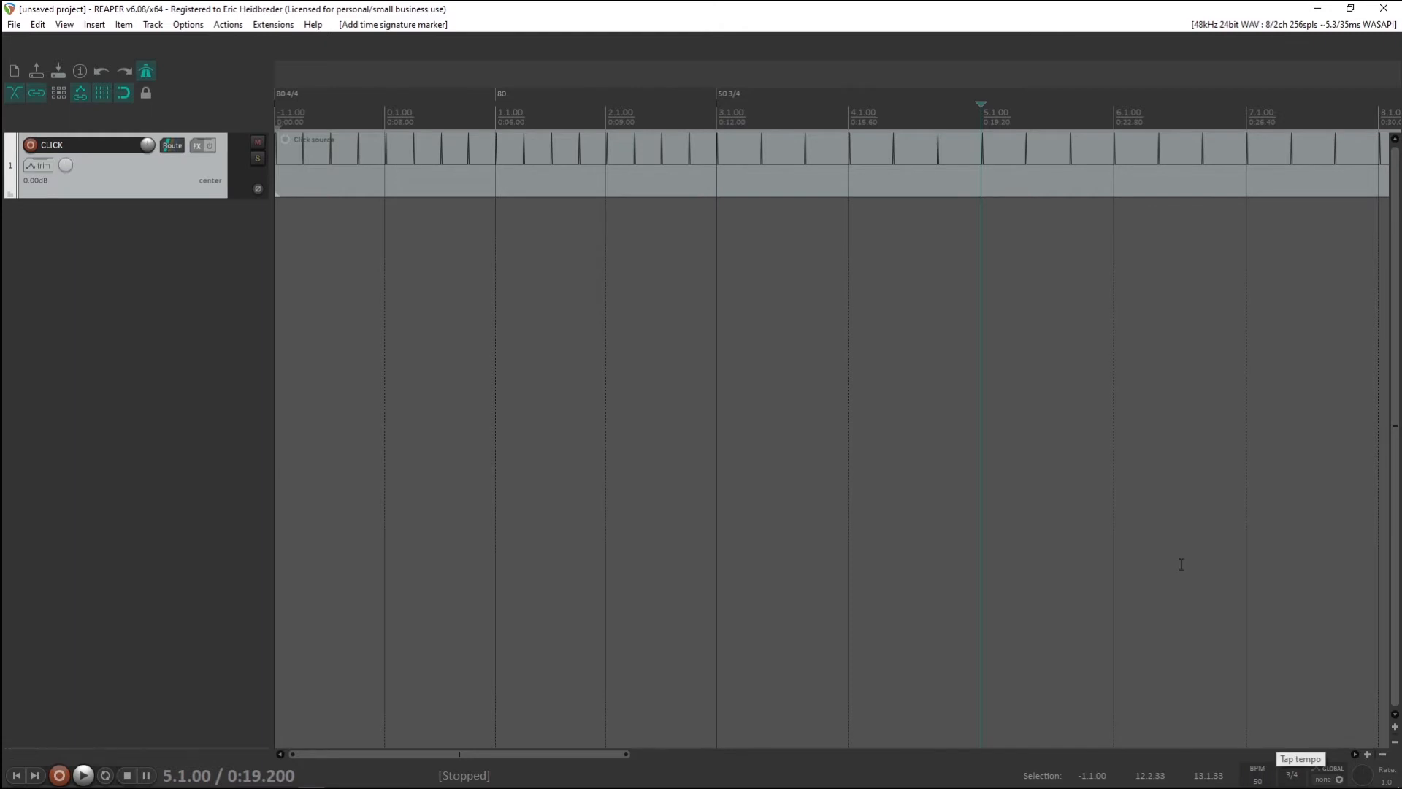
pyautogui.rightClick(985, 232)
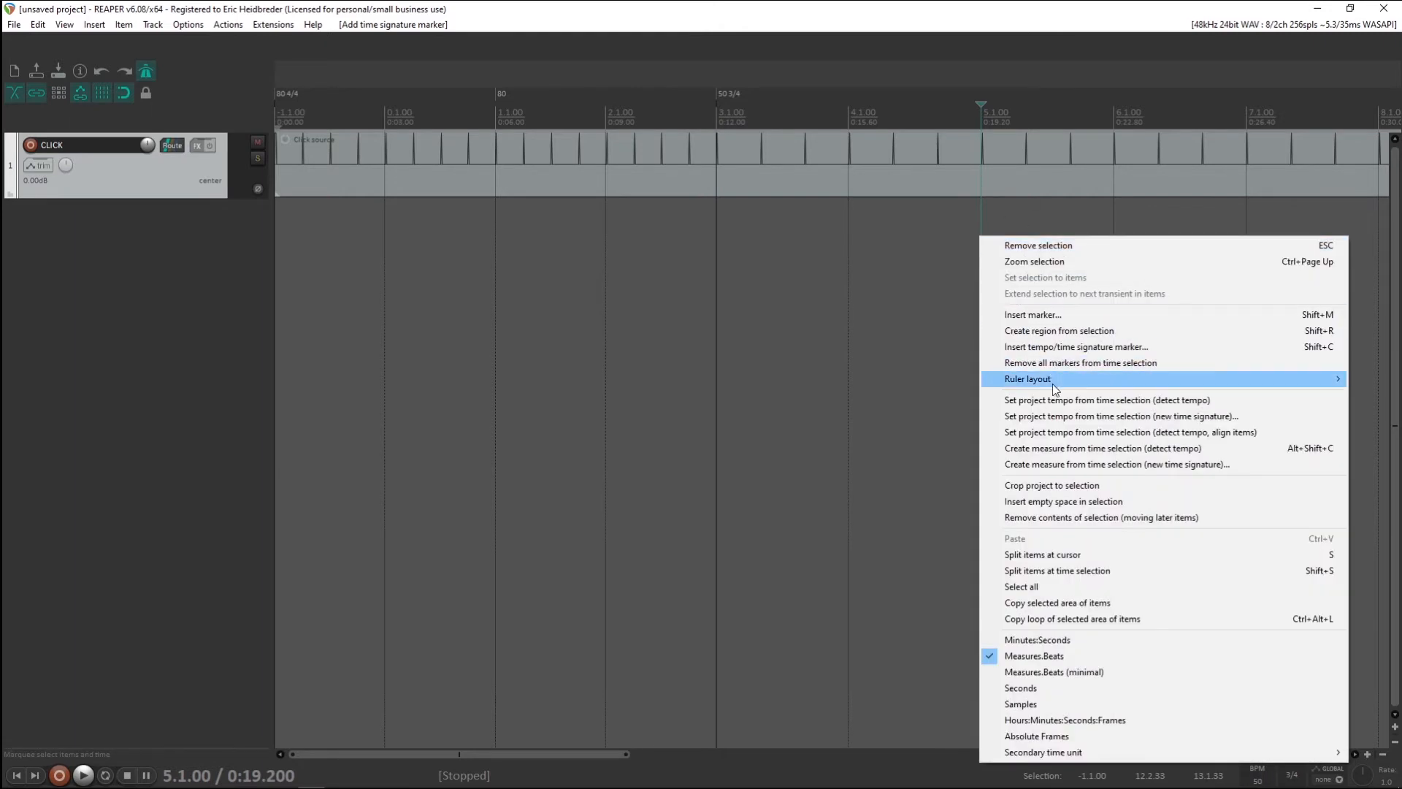
pyautogui.click(1067, 349)
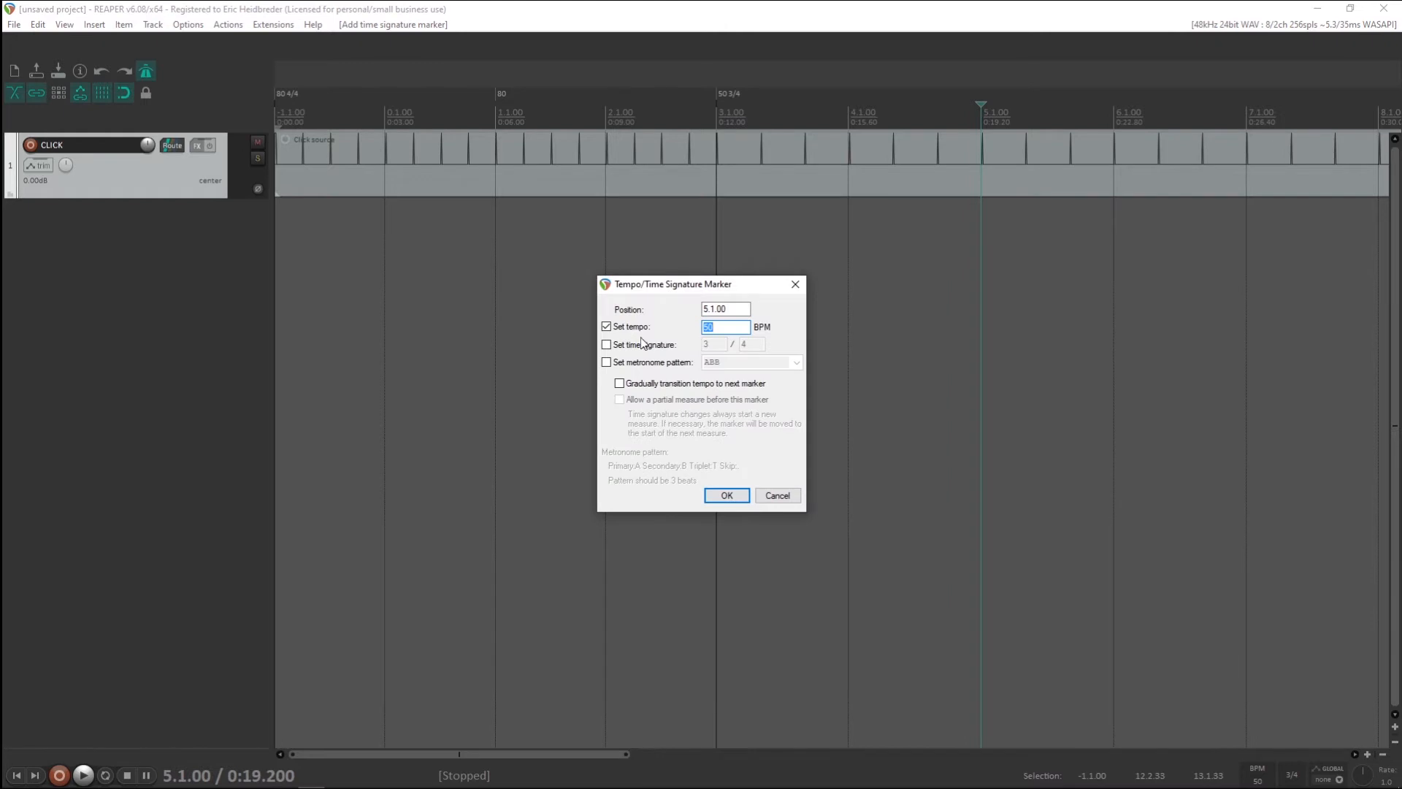
pyautogui.click(639, 345)
pyautogui.click(727, 495)
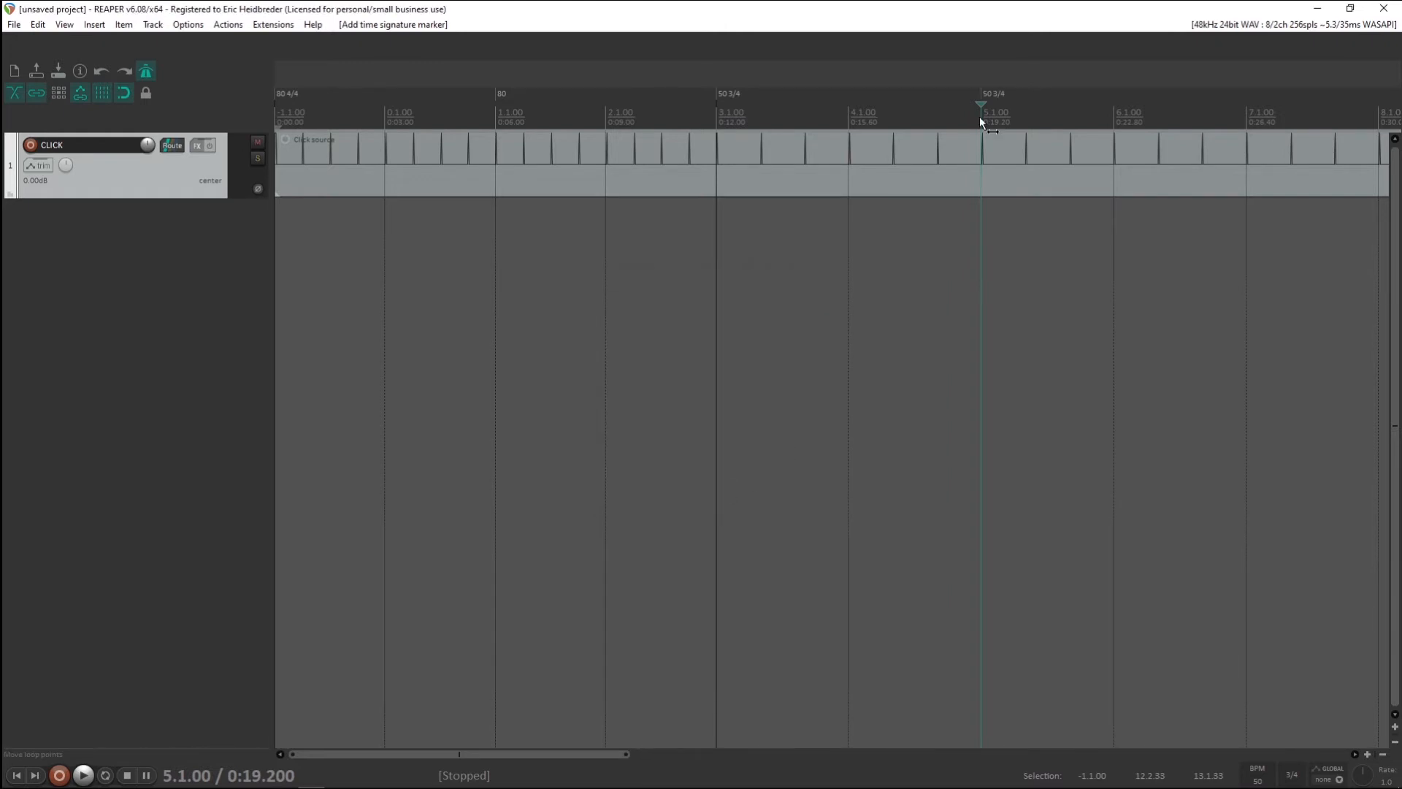
# Add a project marker named START ACCEL at measure 5.1.00
pyautogui.hotkey('shift', 'm')
pyautogui.write('START ACCEL')
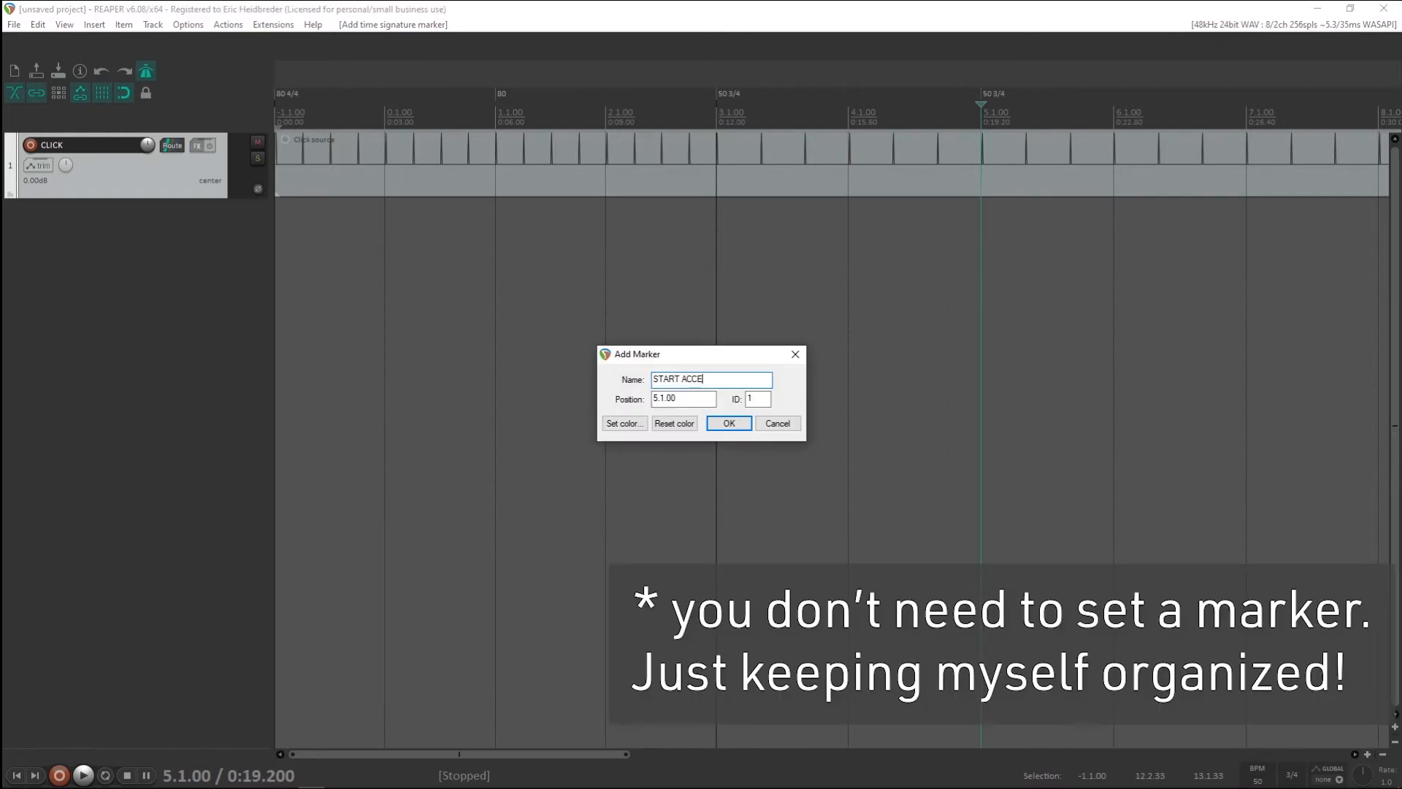
pyautogui.press('Return')
# Insert a tempo marker at measure 6.1.00 with a tempo of 80 BPM
pyautogui.click(1110, 126)
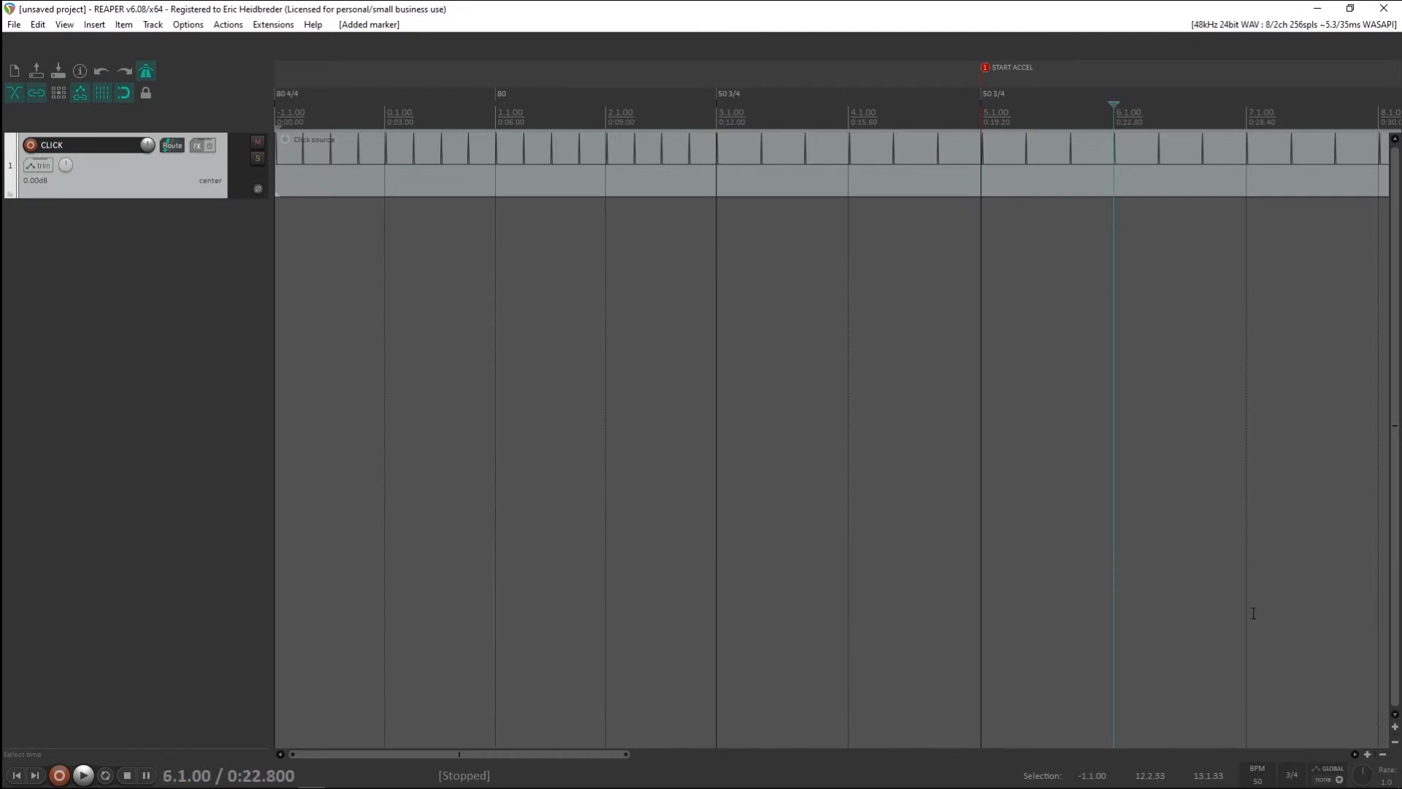
pyautogui.rightClick(1101, 295)
pyautogui.click(1118, 349)
pyautogui.write('80')
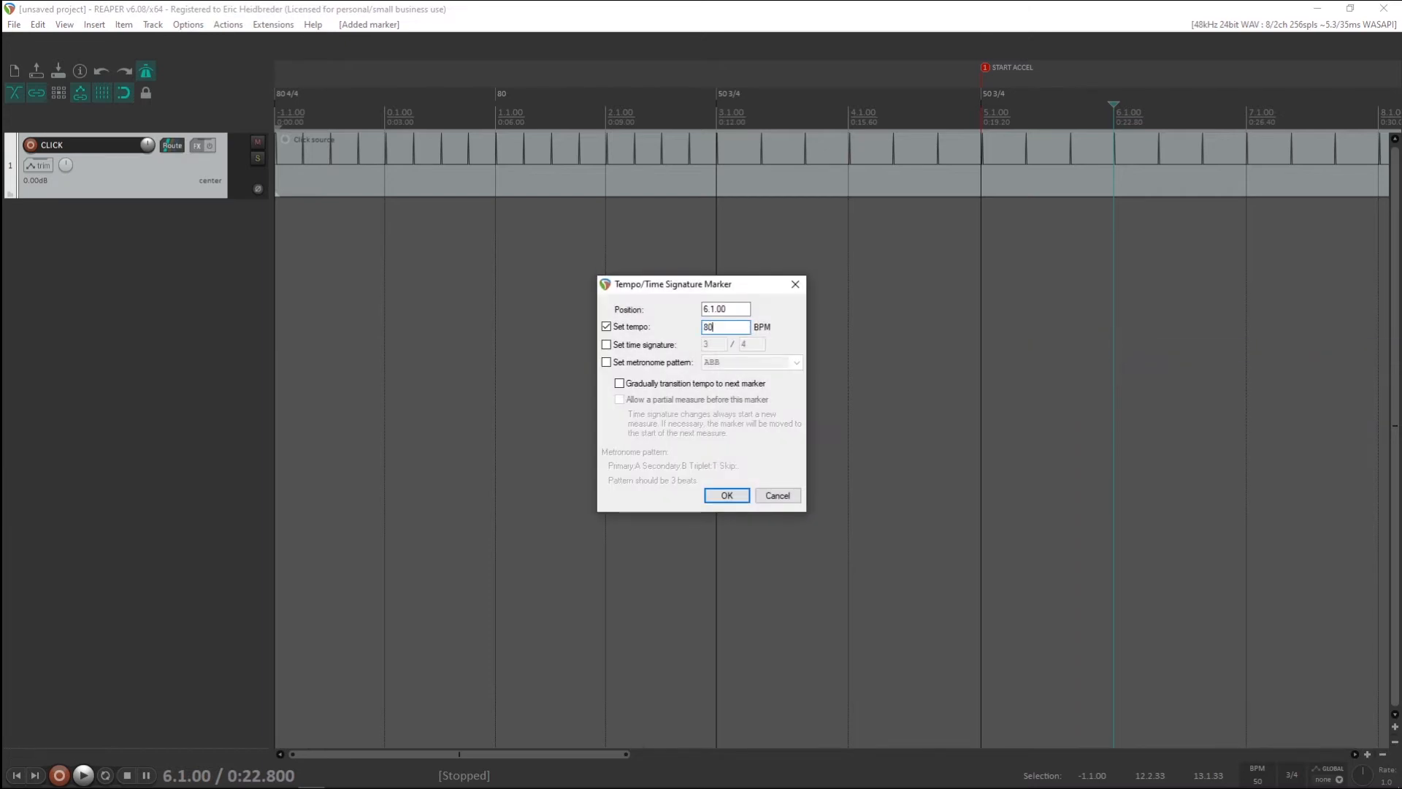
pyautogui.click(726, 496)
# Edit the tempo marker at measure 5.1.00 to gradually transition the tempo to the next marker
pyautogui.click(995, 95)
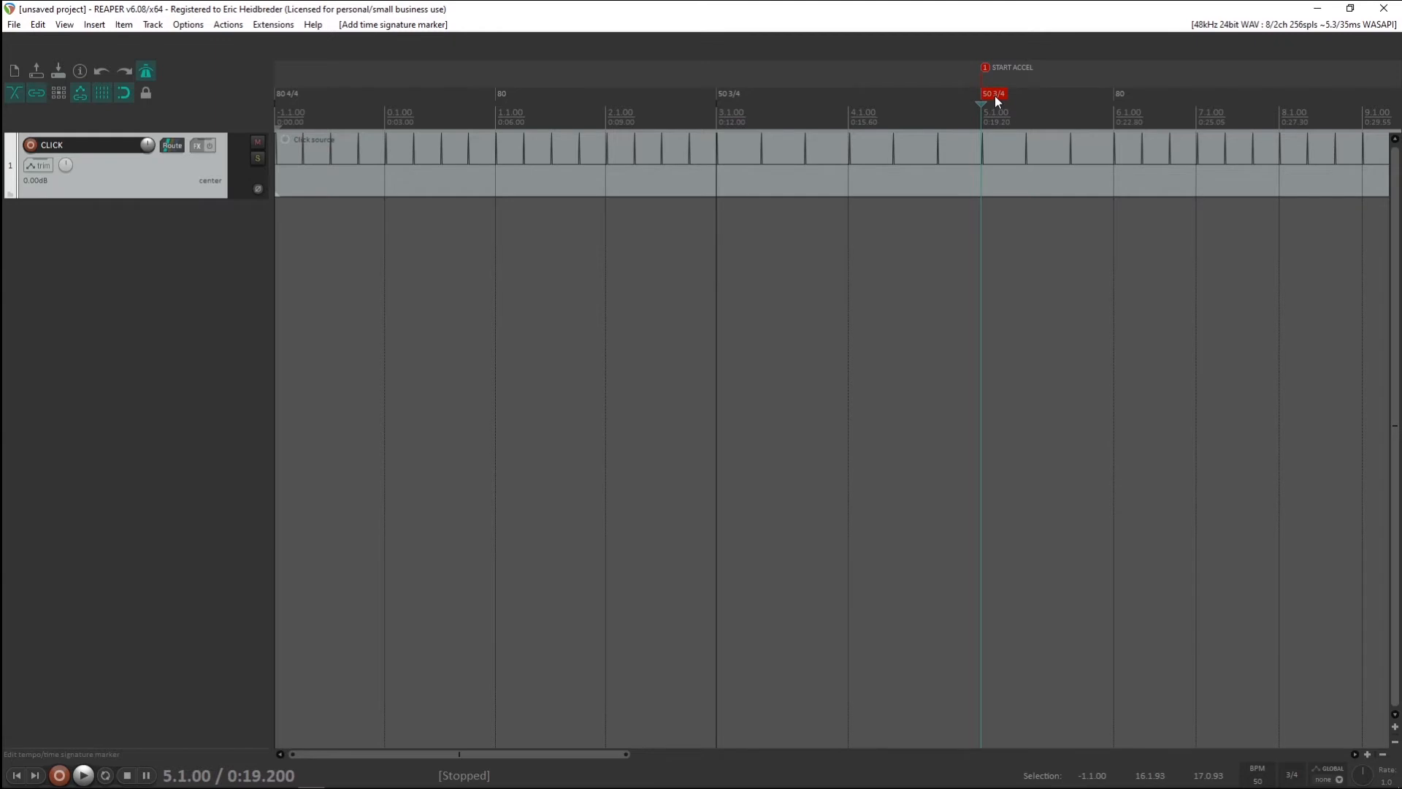
pyautogui.rightClick(995, 95)
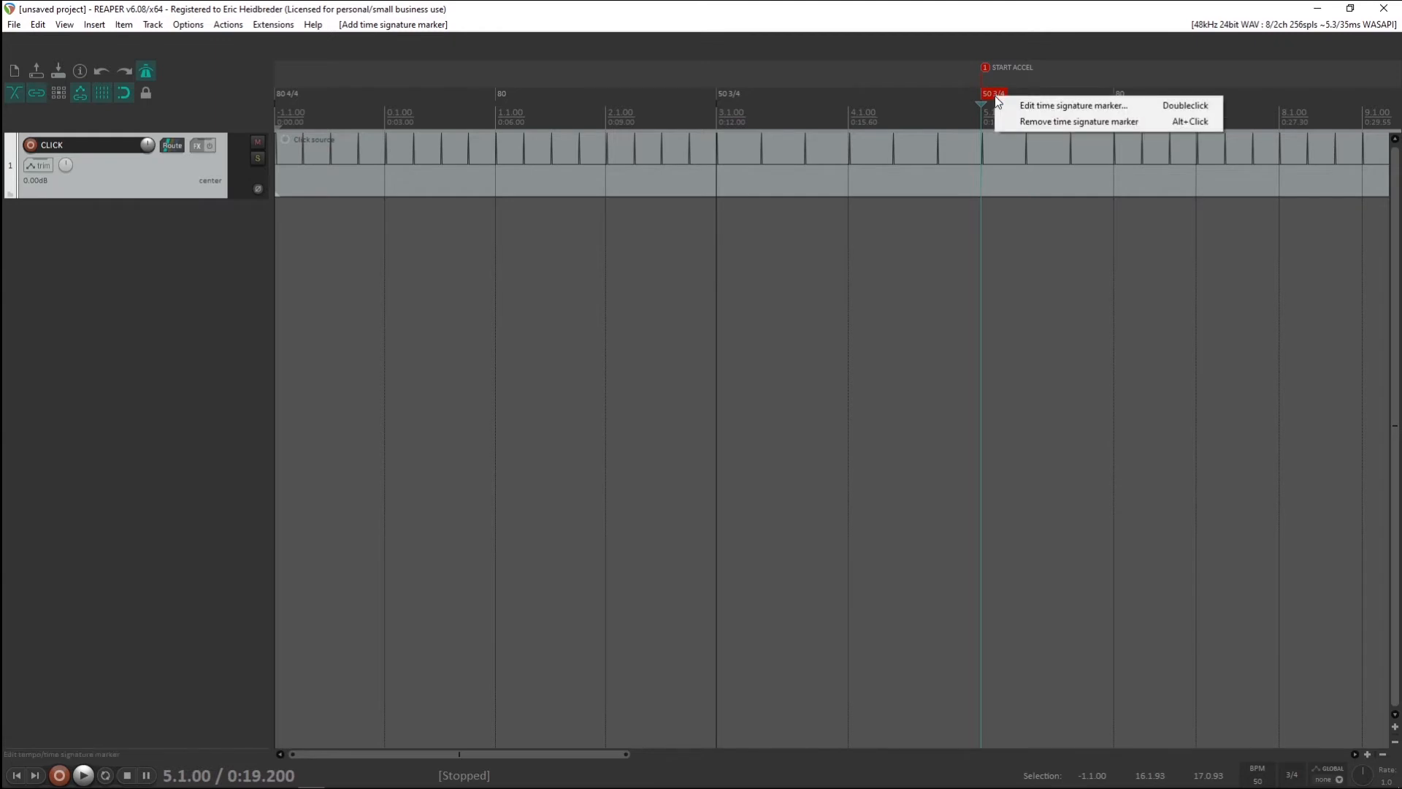
pyautogui.click(1023, 105)
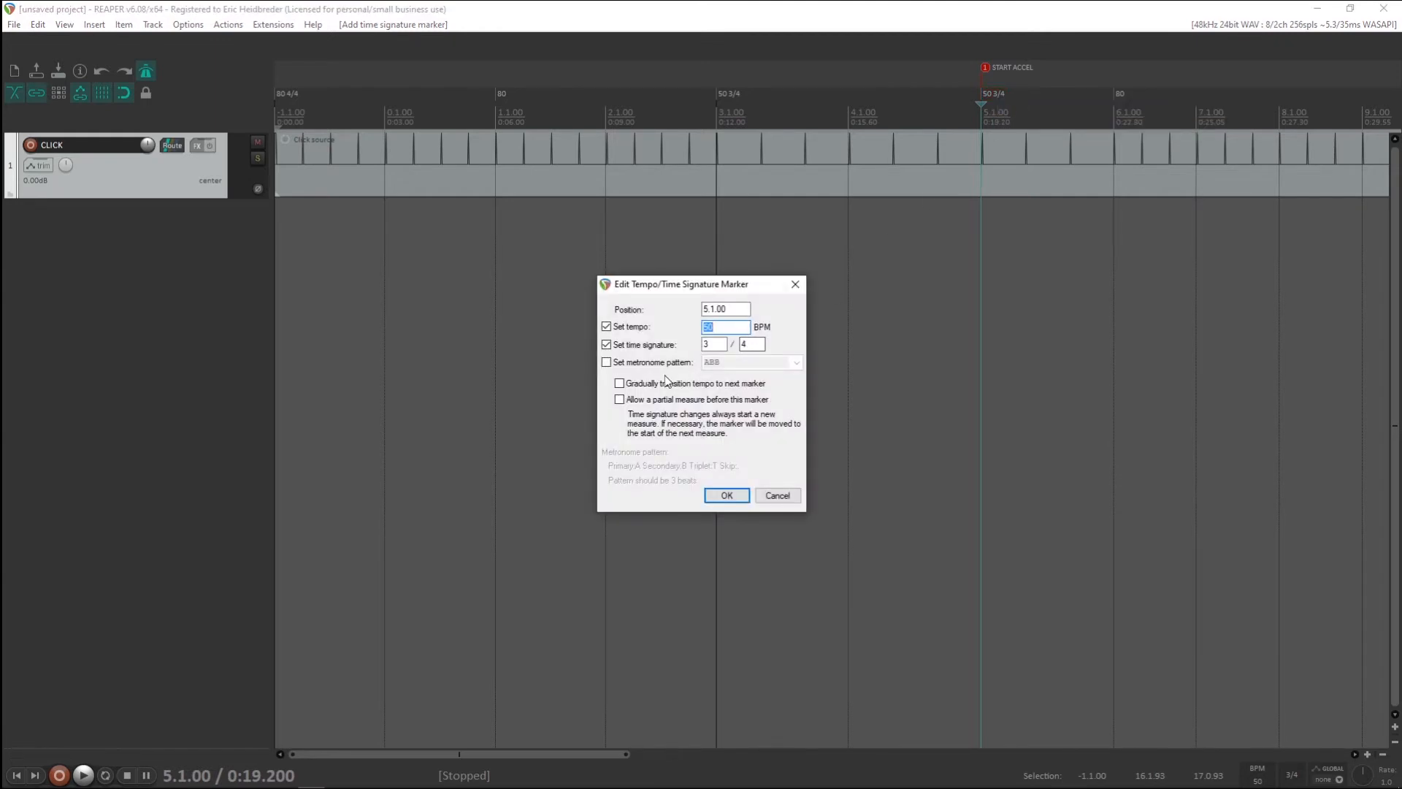
pyautogui.click(663, 389)
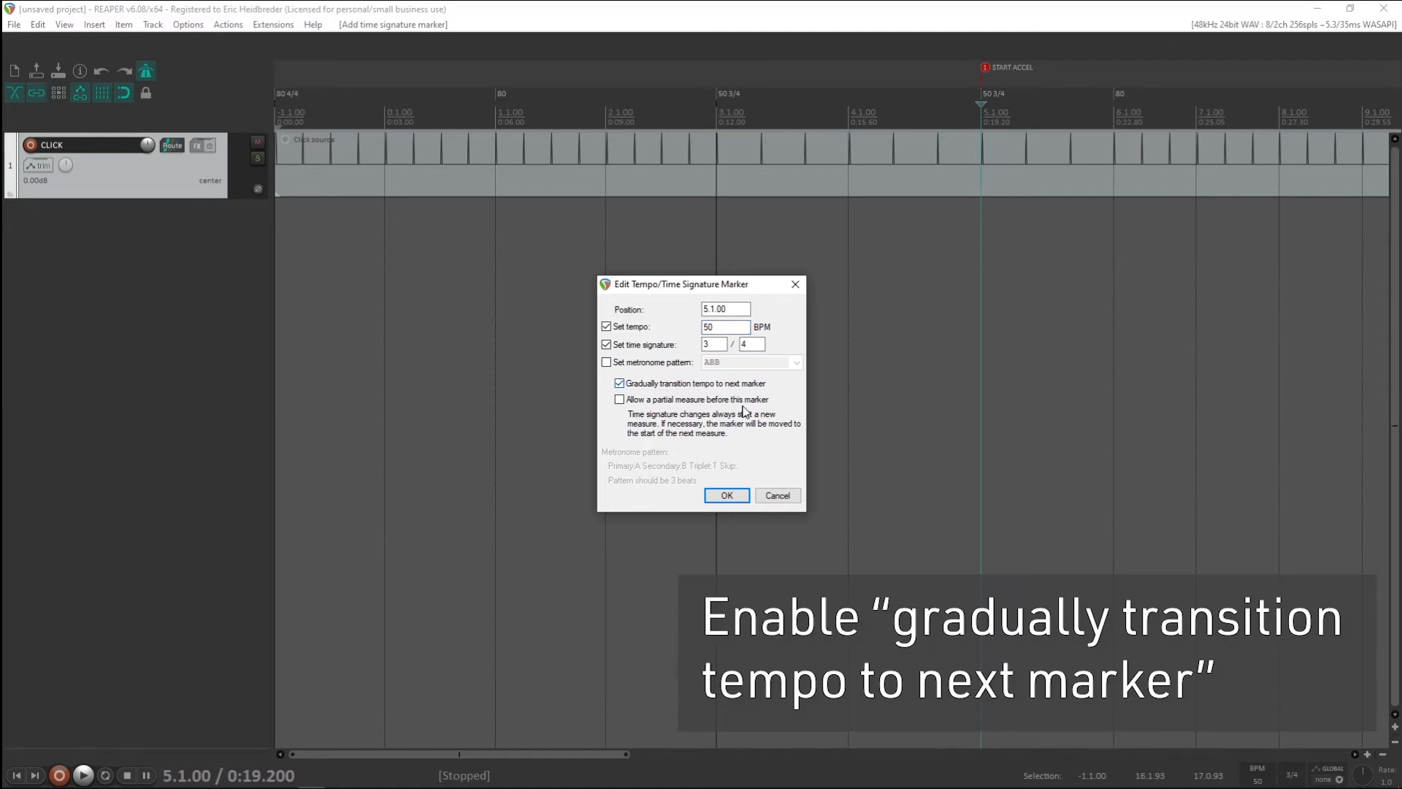
pyautogui.click(726, 495)
# Play the click track from measure 4.1.00 through the accelerando and disable the metronome
pyautogui.click(987, 114)
pyautogui.scroll(5, 848, 139)
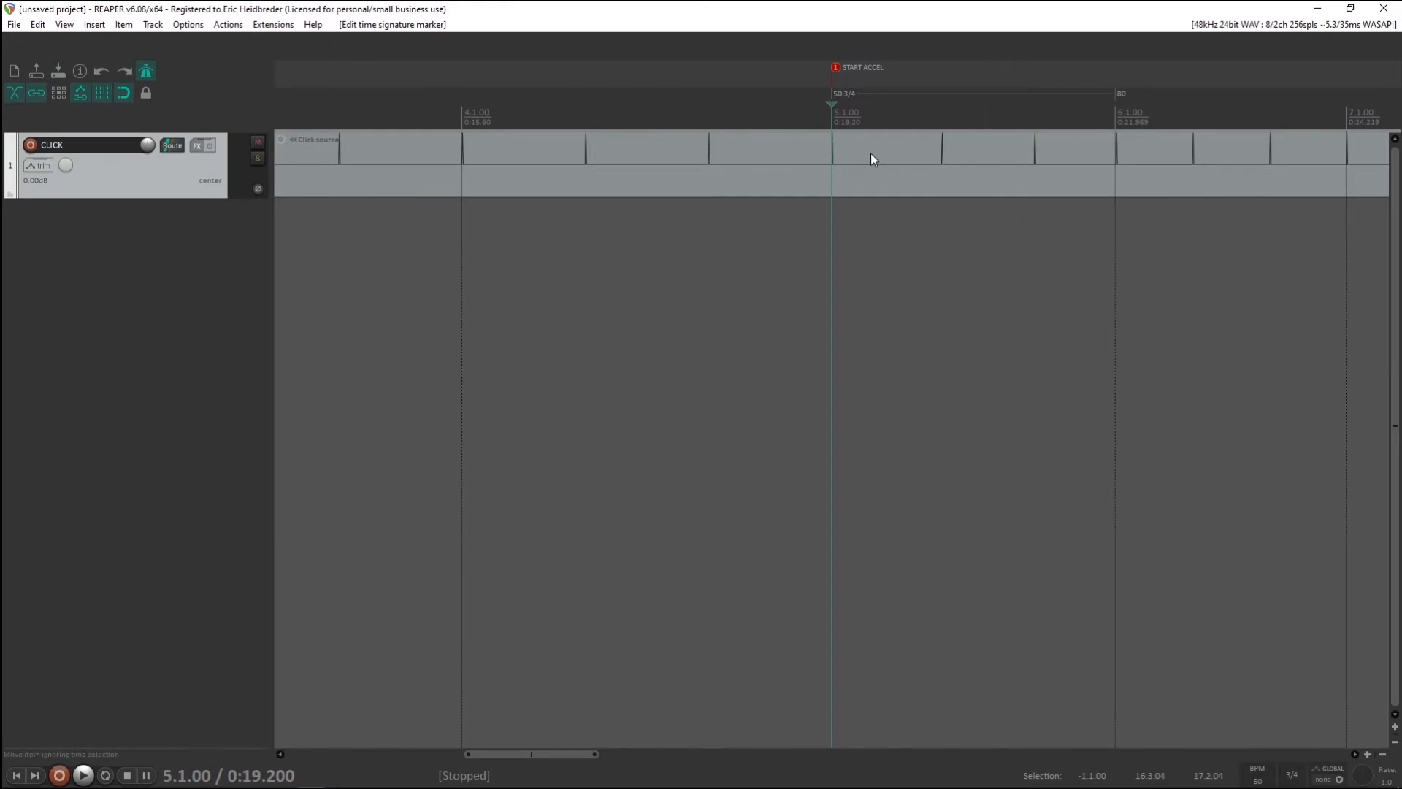
pyautogui.scroll(-3, 871, 154)
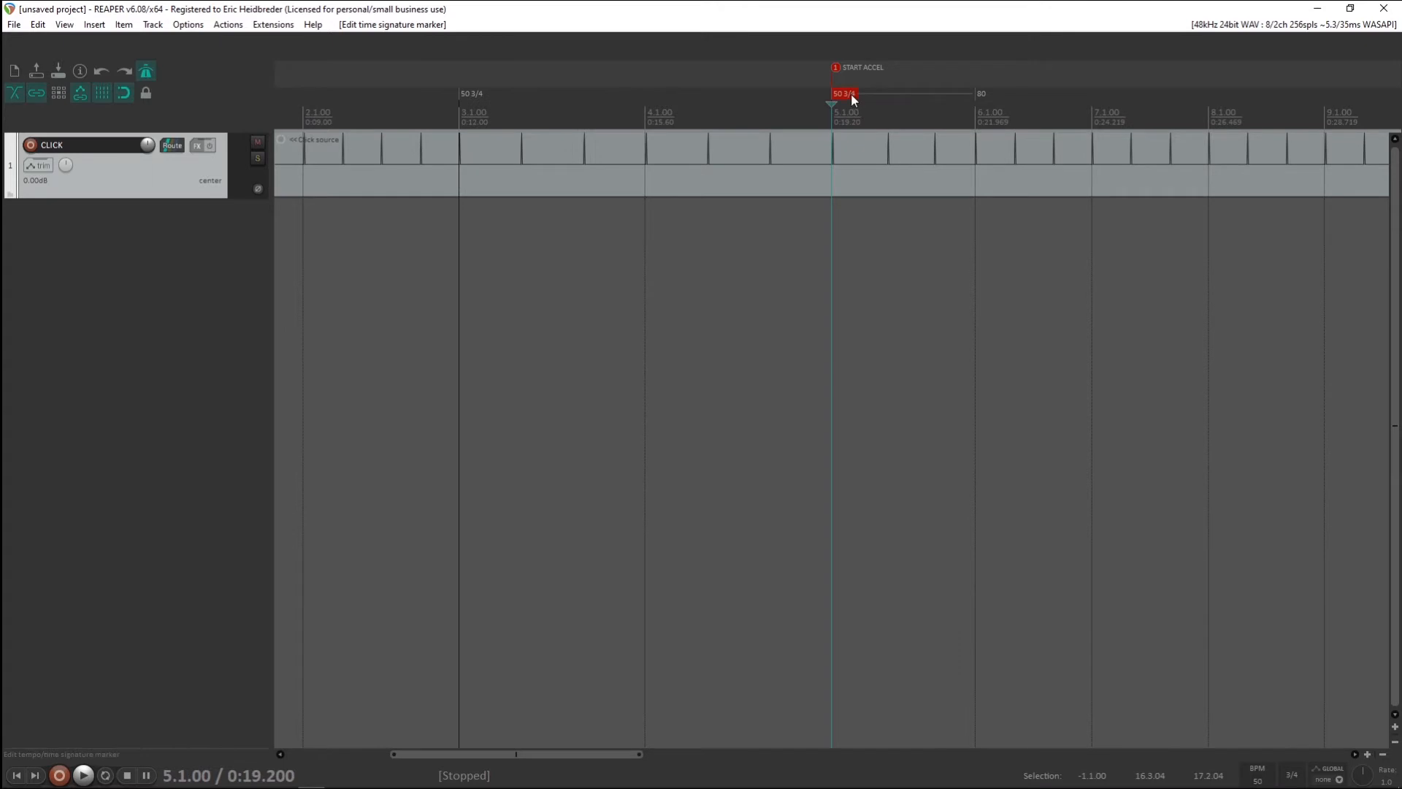
pyautogui.click(645, 113)
pyautogui.press('space')
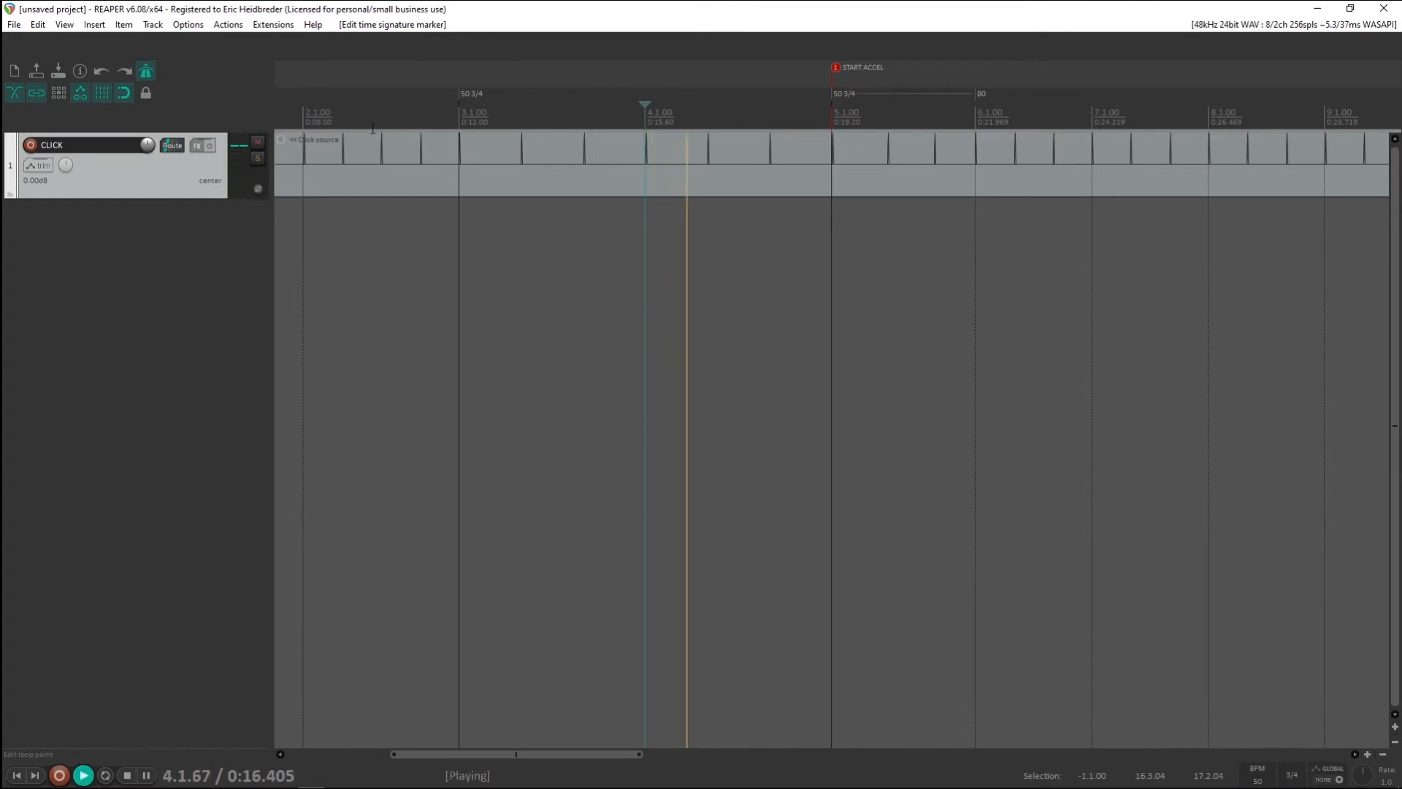
pyautogui.click(148, 68)
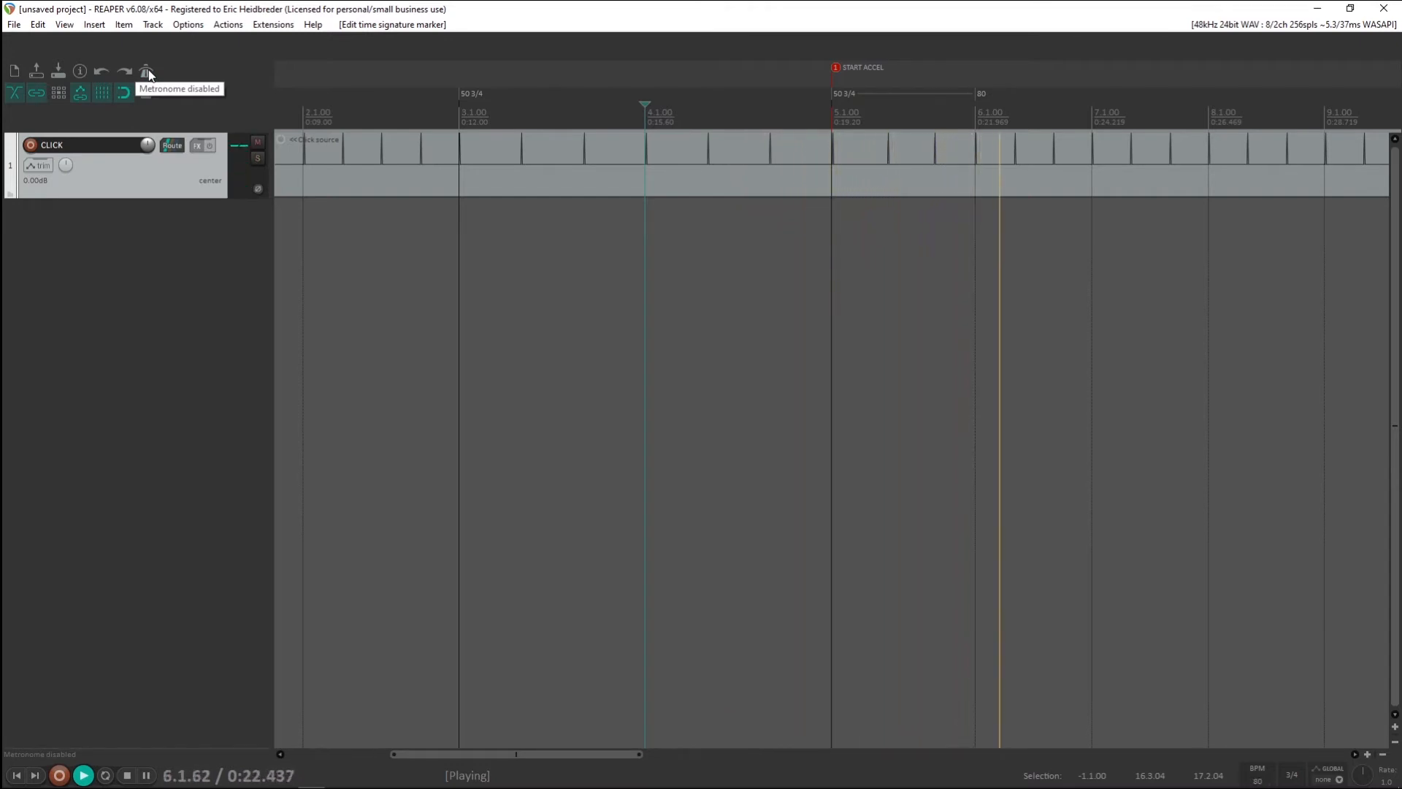
pyautogui.press('space')
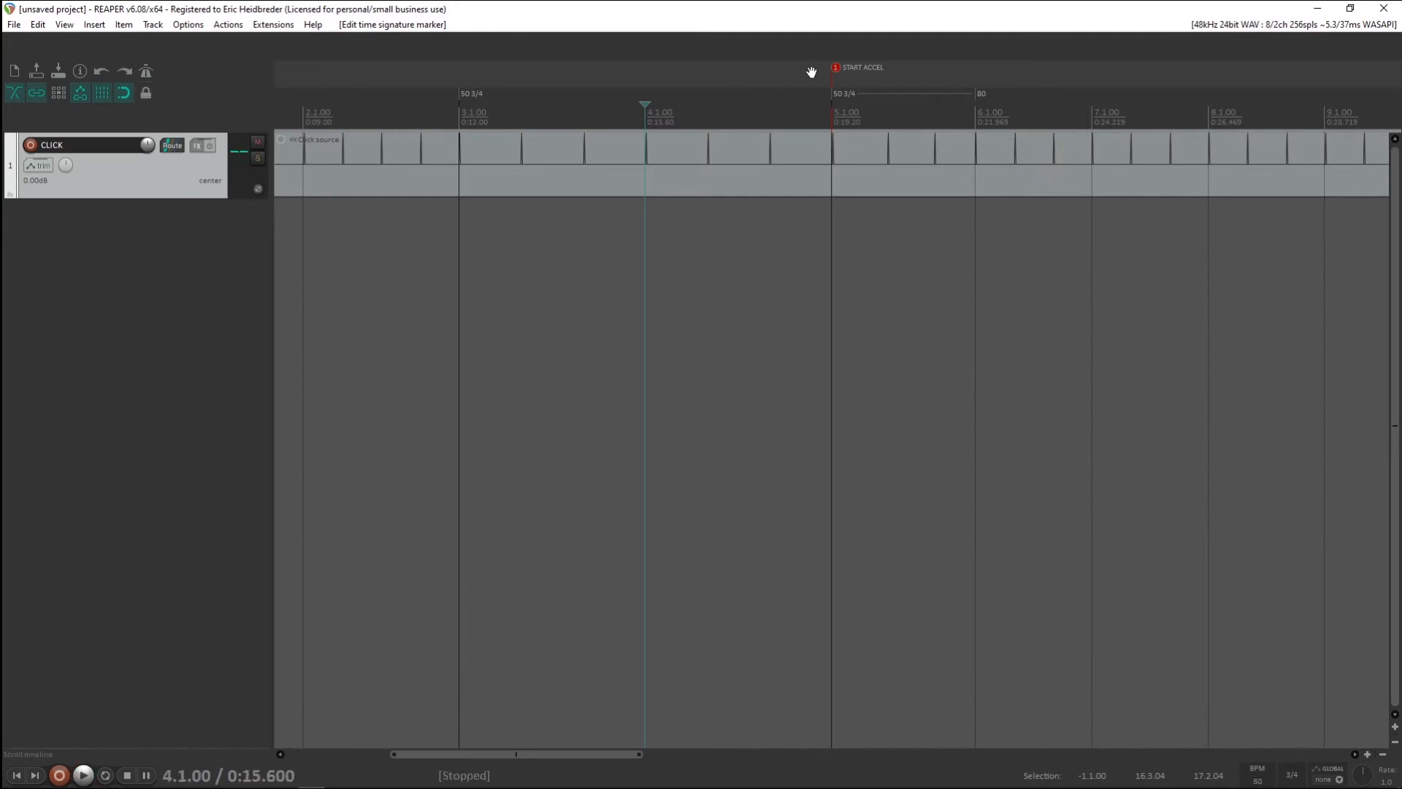
# Change the time signature of the tempo marker at measure 5.1.00 to 6/8
pyautogui.doubleClick(852, 92)
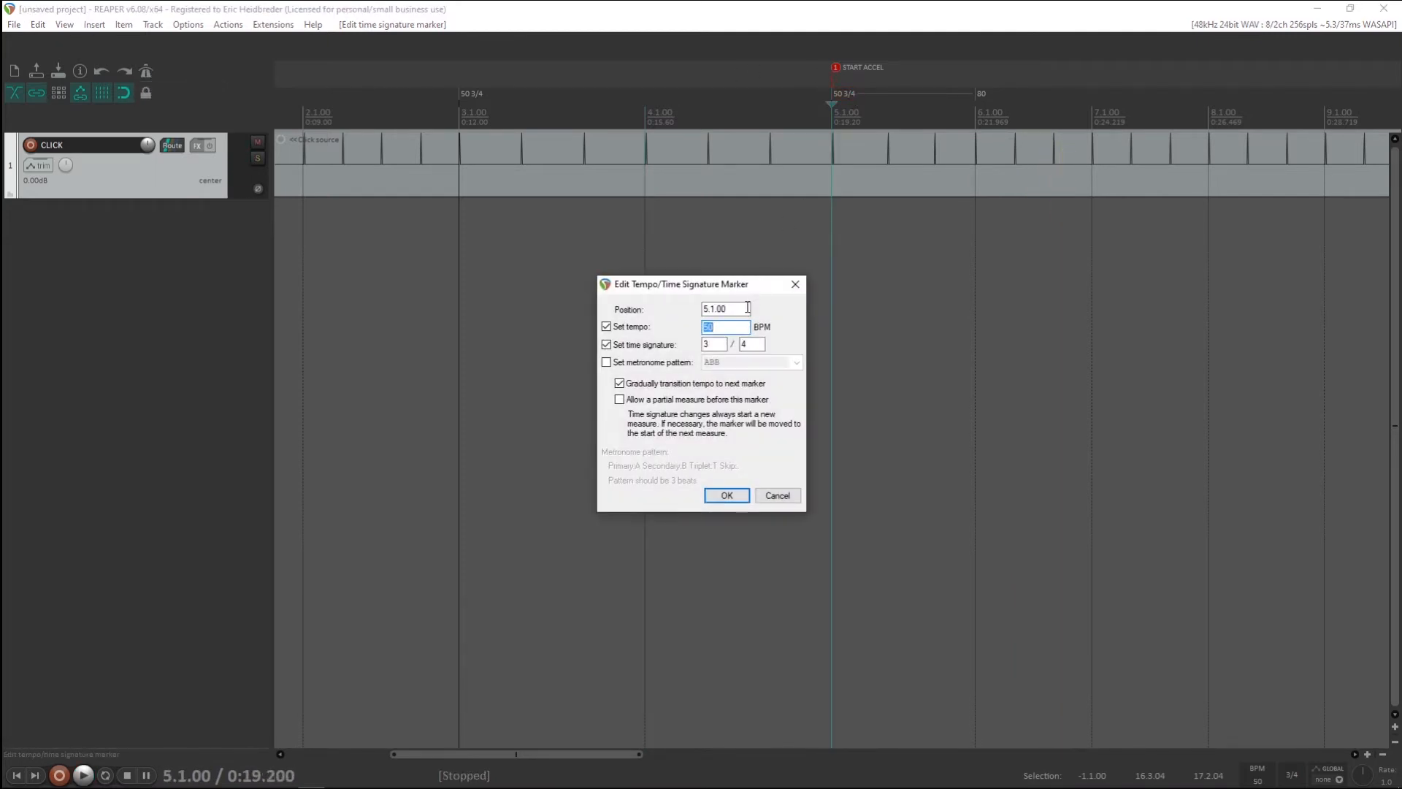
pyautogui.doubleClick(703, 343)
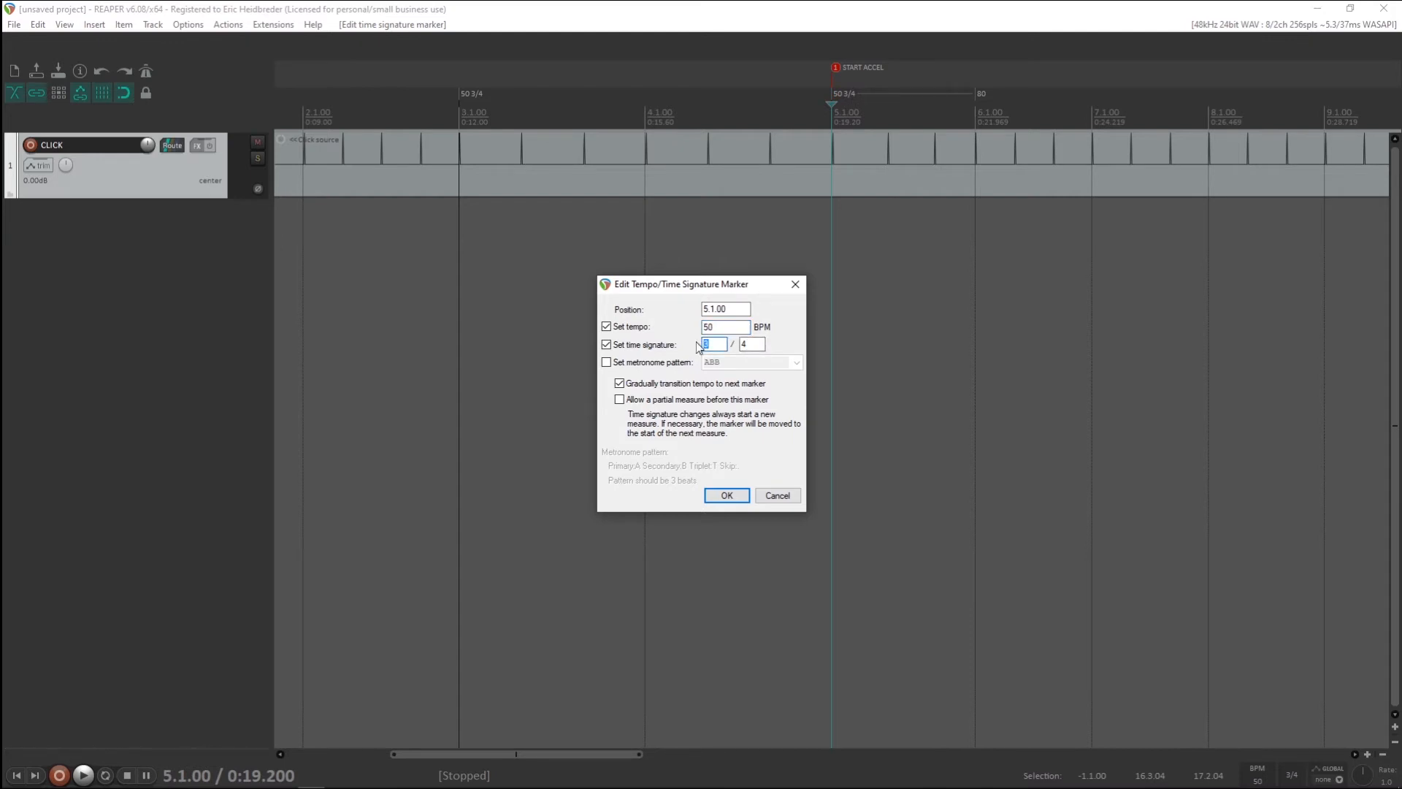
pyautogui.write('6')
pyautogui.press('Tab')
pyautogui.write('8')
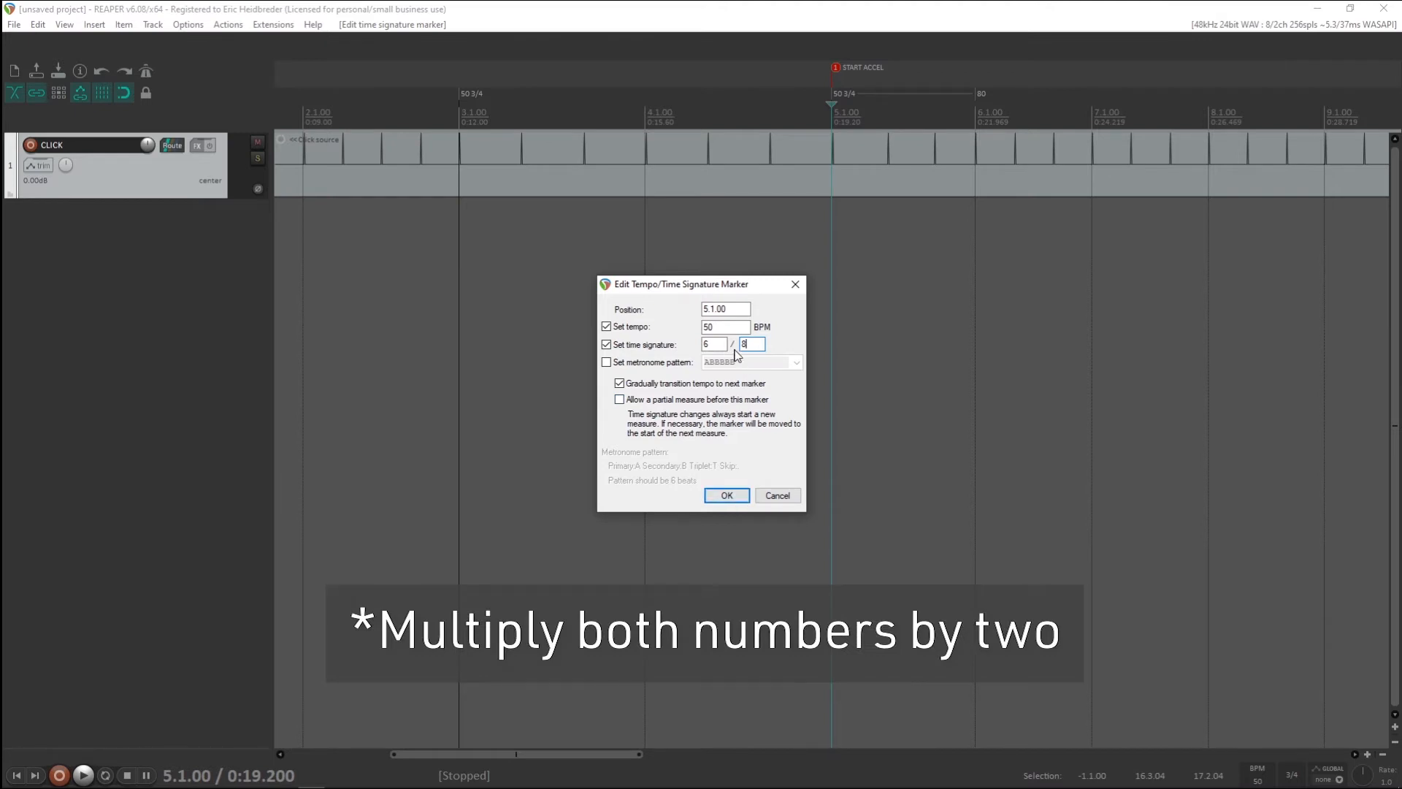
pyautogui.click(723, 498)
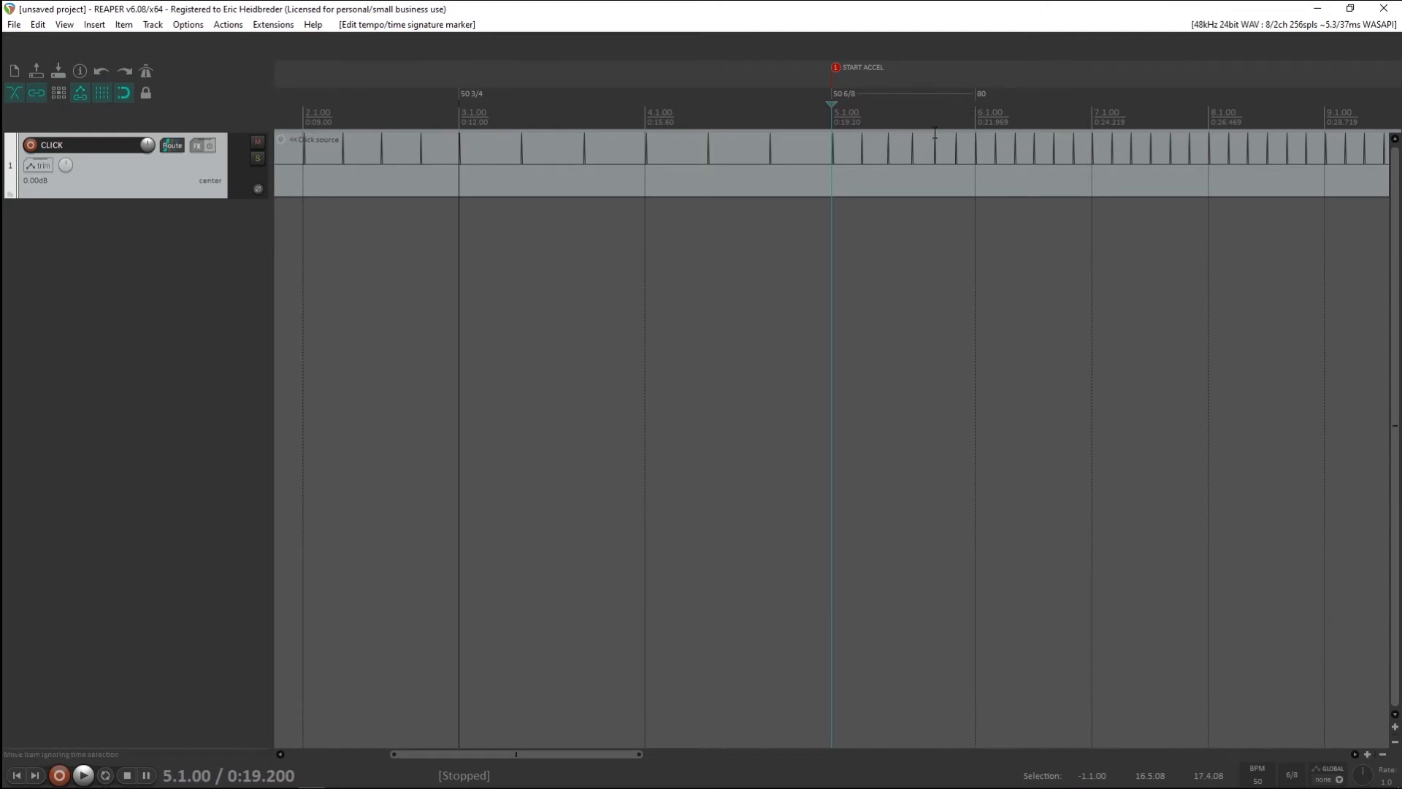
# Add a 3/4 time signature to the 80 BPM tempo marker at measure 6.1.00
pyautogui.click(976, 124)
pyautogui.doubleClick(976, 122)
pyautogui.click(651, 350)
pyautogui.moveTo(716, 345); pyautogui.dragTo(685, 340)
pyautogui.write('3')
pyautogui.press('Tab')
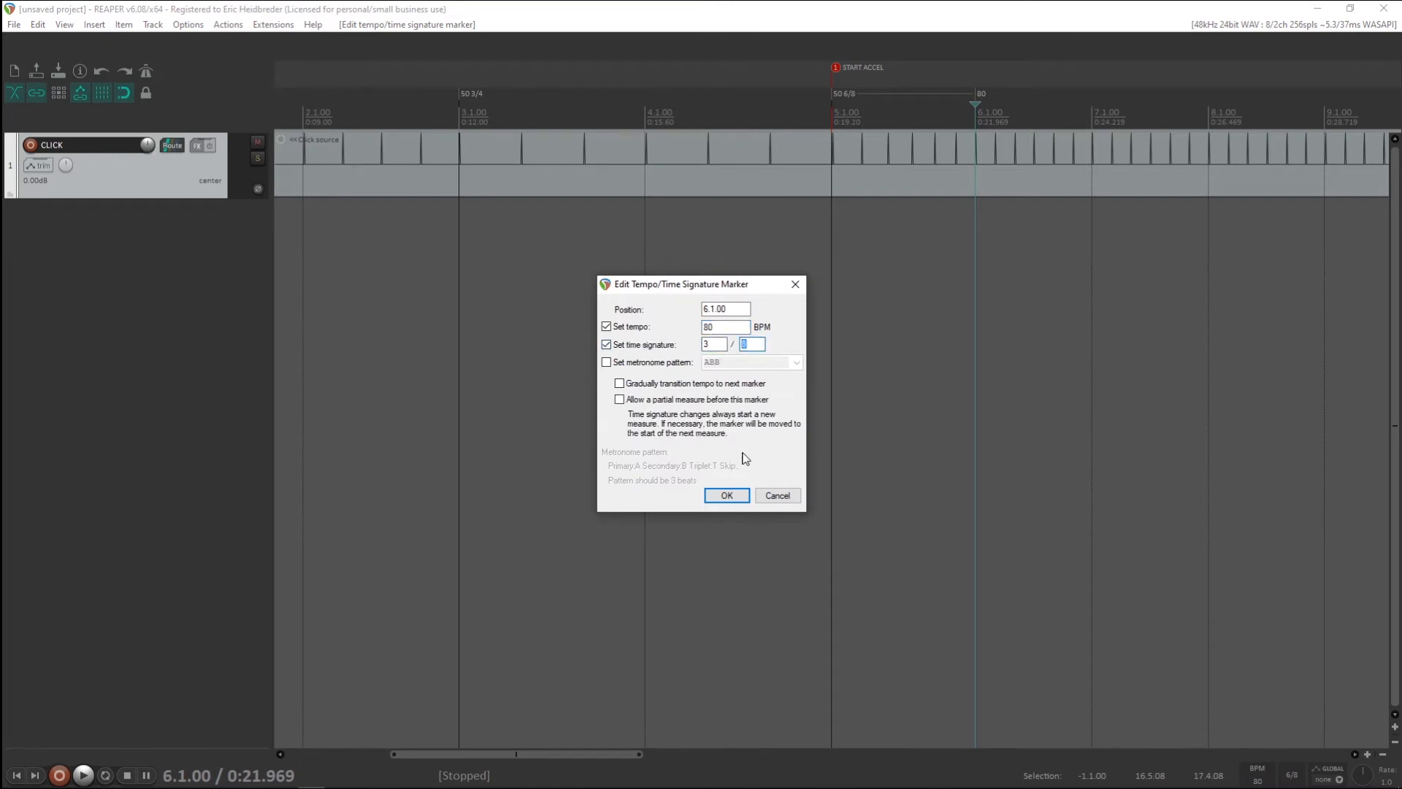
pyautogui.click(727, 495)
# Play back the click track from measure 4.1.00 through the subdivided accelerando to check it
pyautogui.click(830, 239)
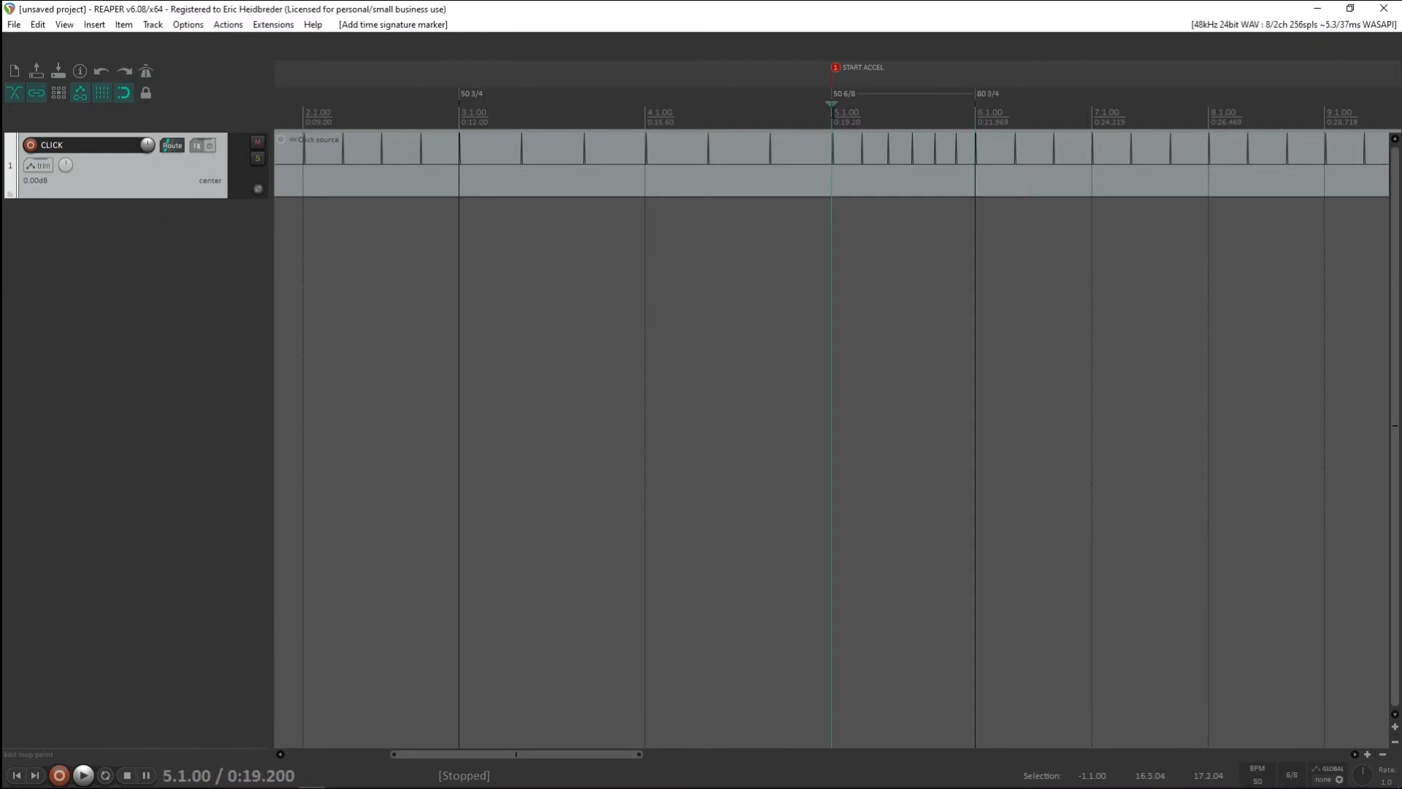
pyautogui.click(650, 117)
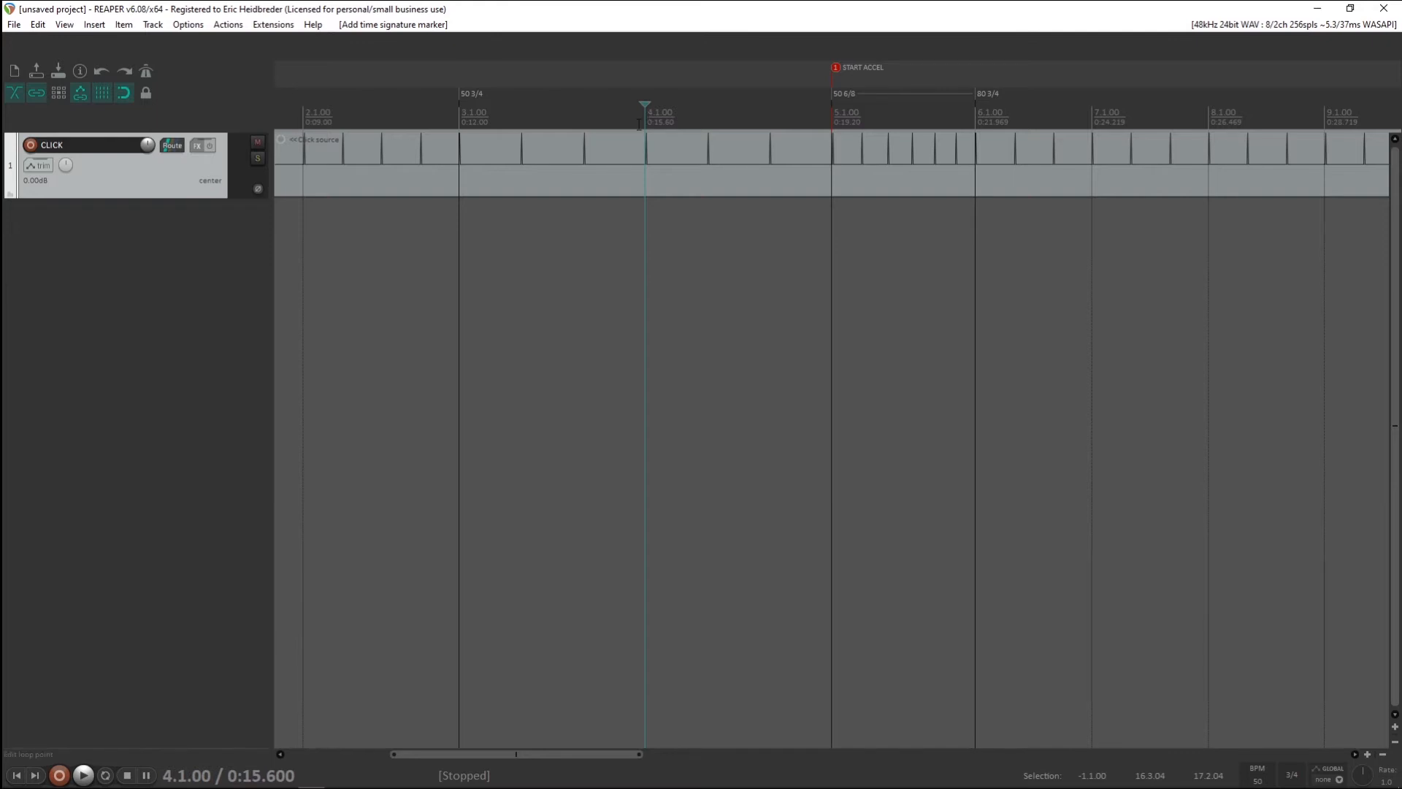
pyautogui.press('space')
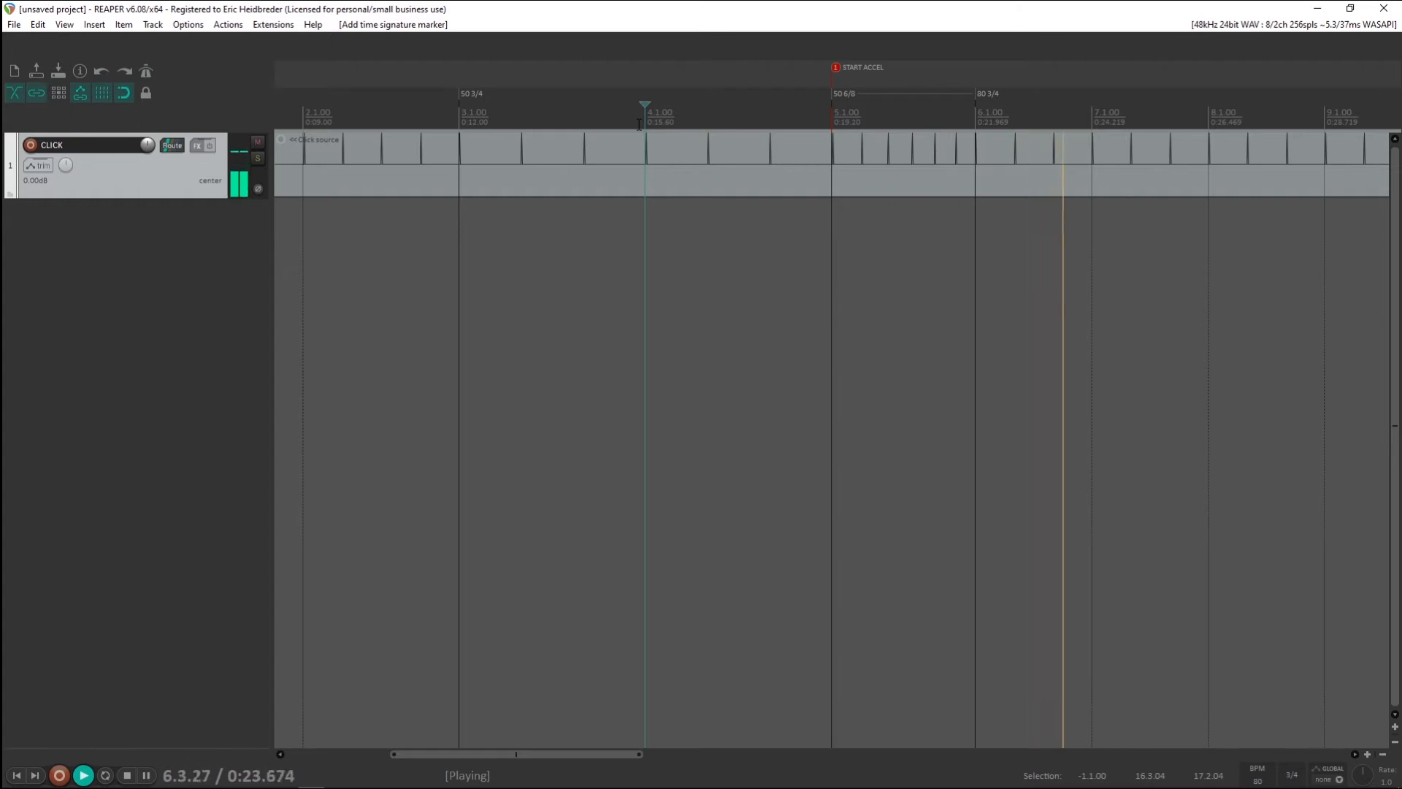
pyautogui.press('space')
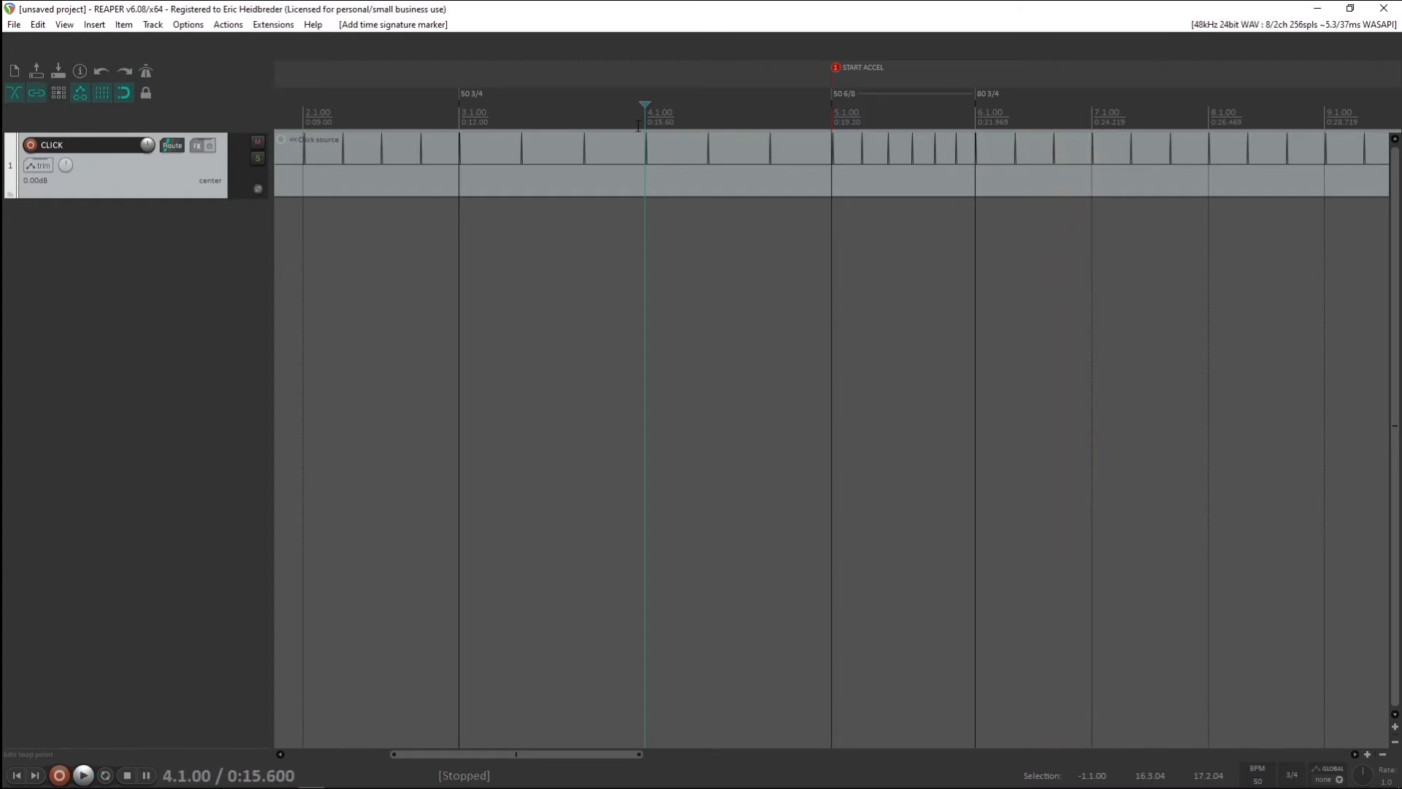
# Show the master track with its tempo envelope above the CLICK track
pyautogui.click(847, 238)
pyautogui.scroll(-2, 849, 239)
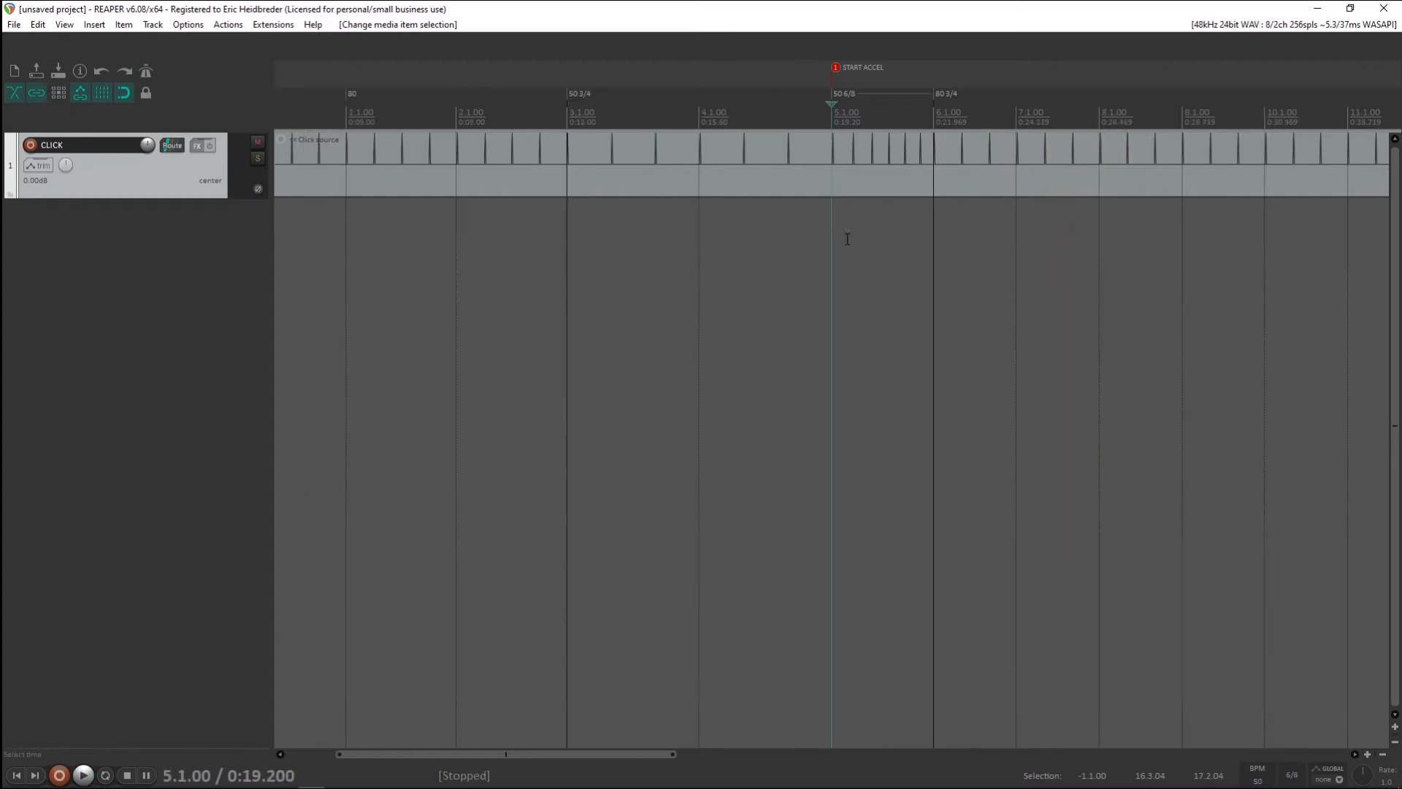
pyautogui.click(64, 25)
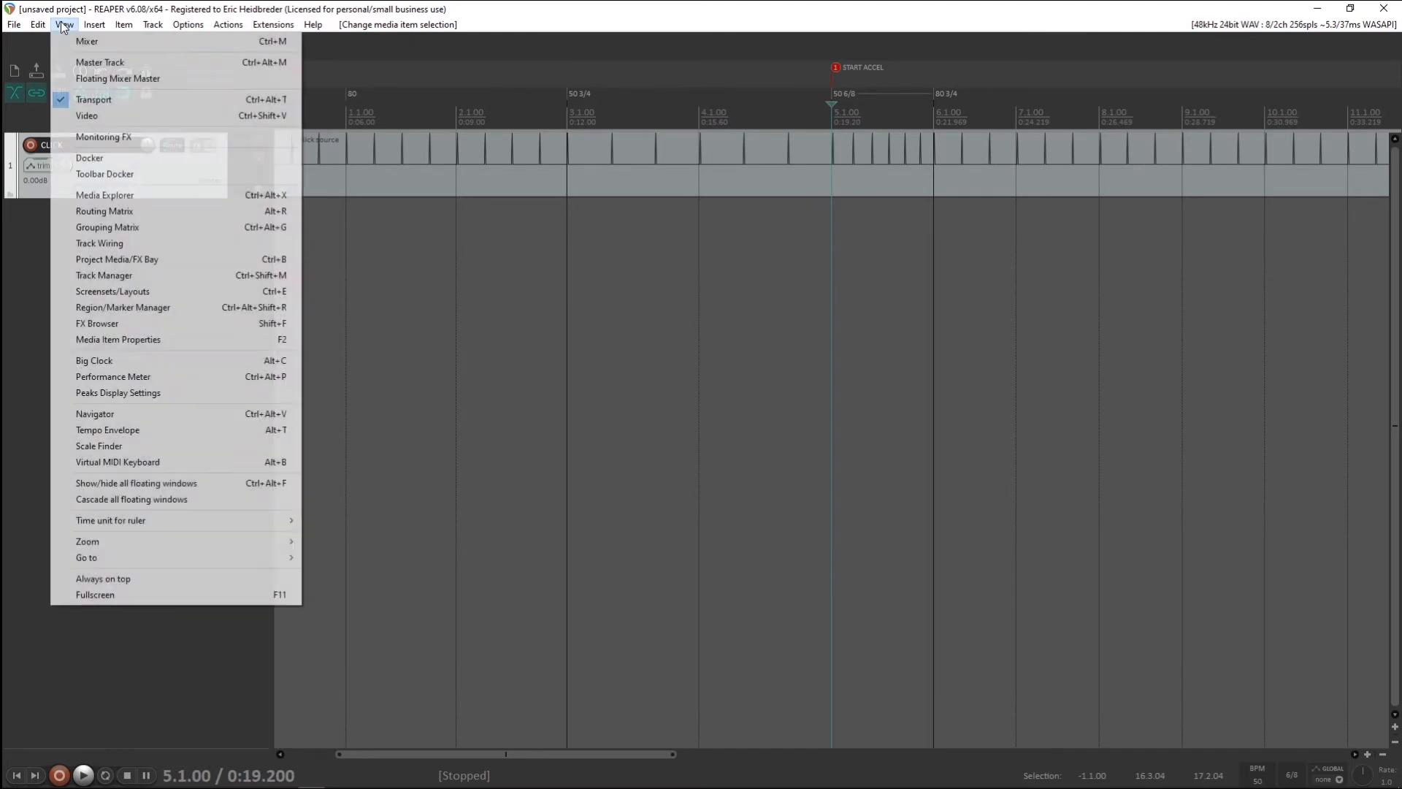
pyautogui.click(101, 62)
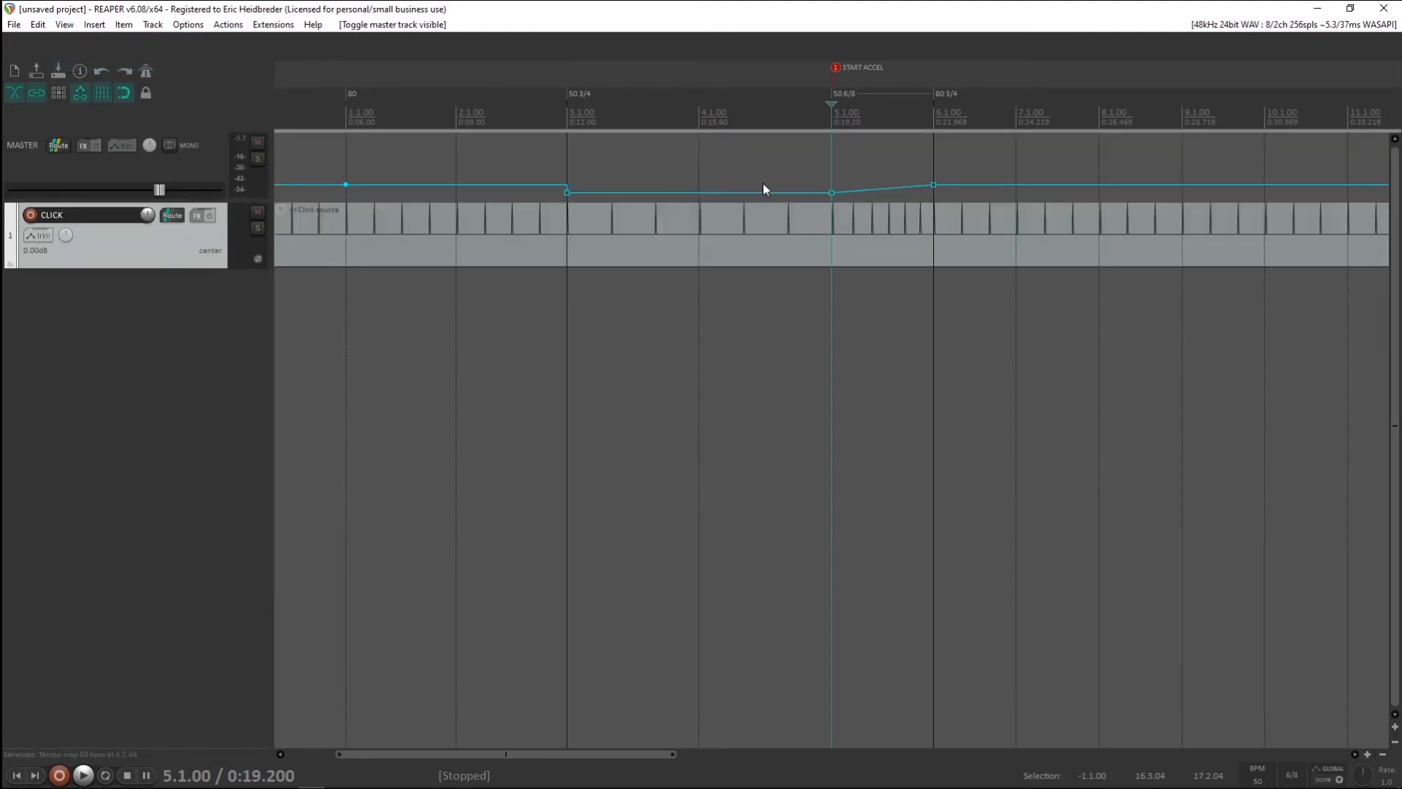
pyautogui.click(65, 25)
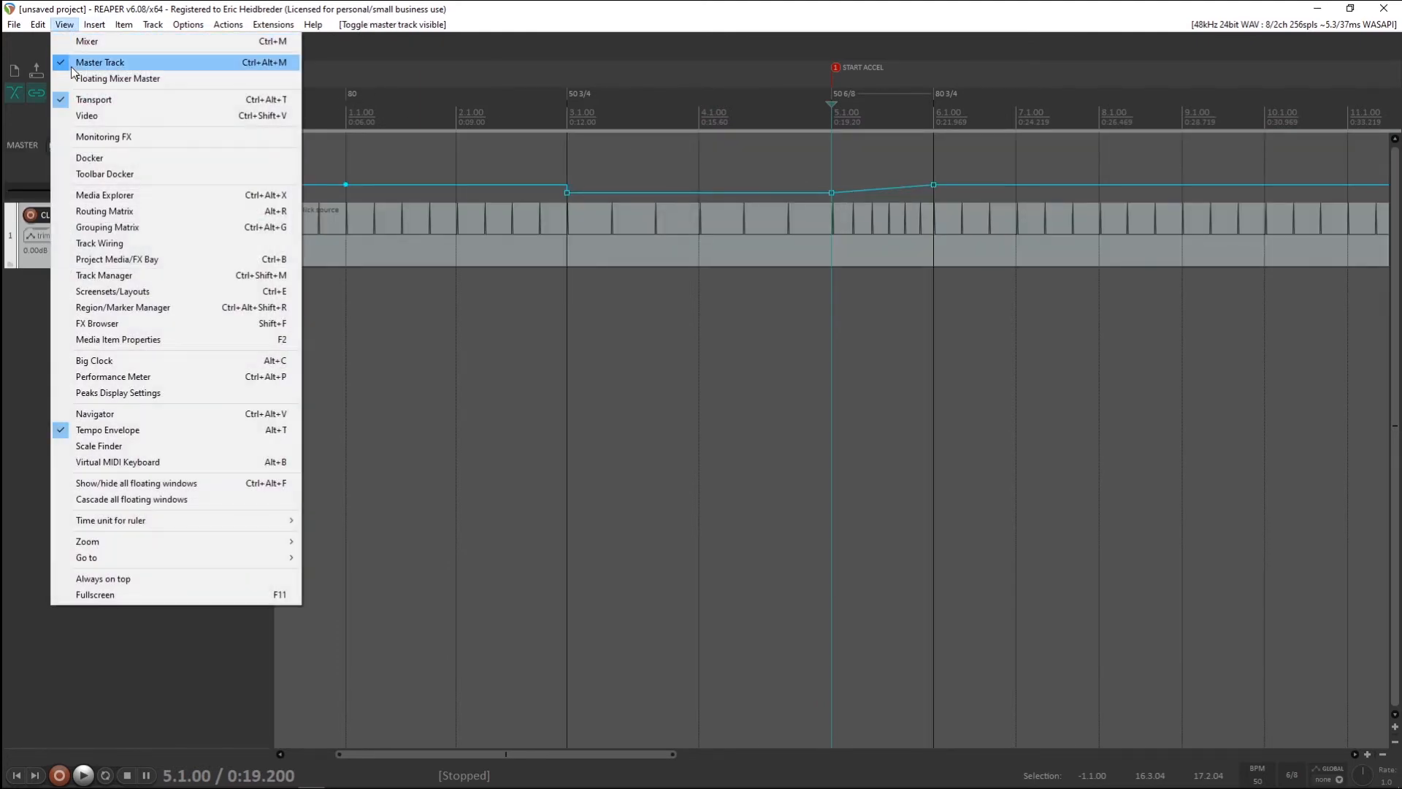
pyautogui.click(74, 26)
# Select the tempo envelope point at measure 5.1.00 and try moving the 6/8 tempo marker there slightly earlier
pyautogui.click(839, 188)
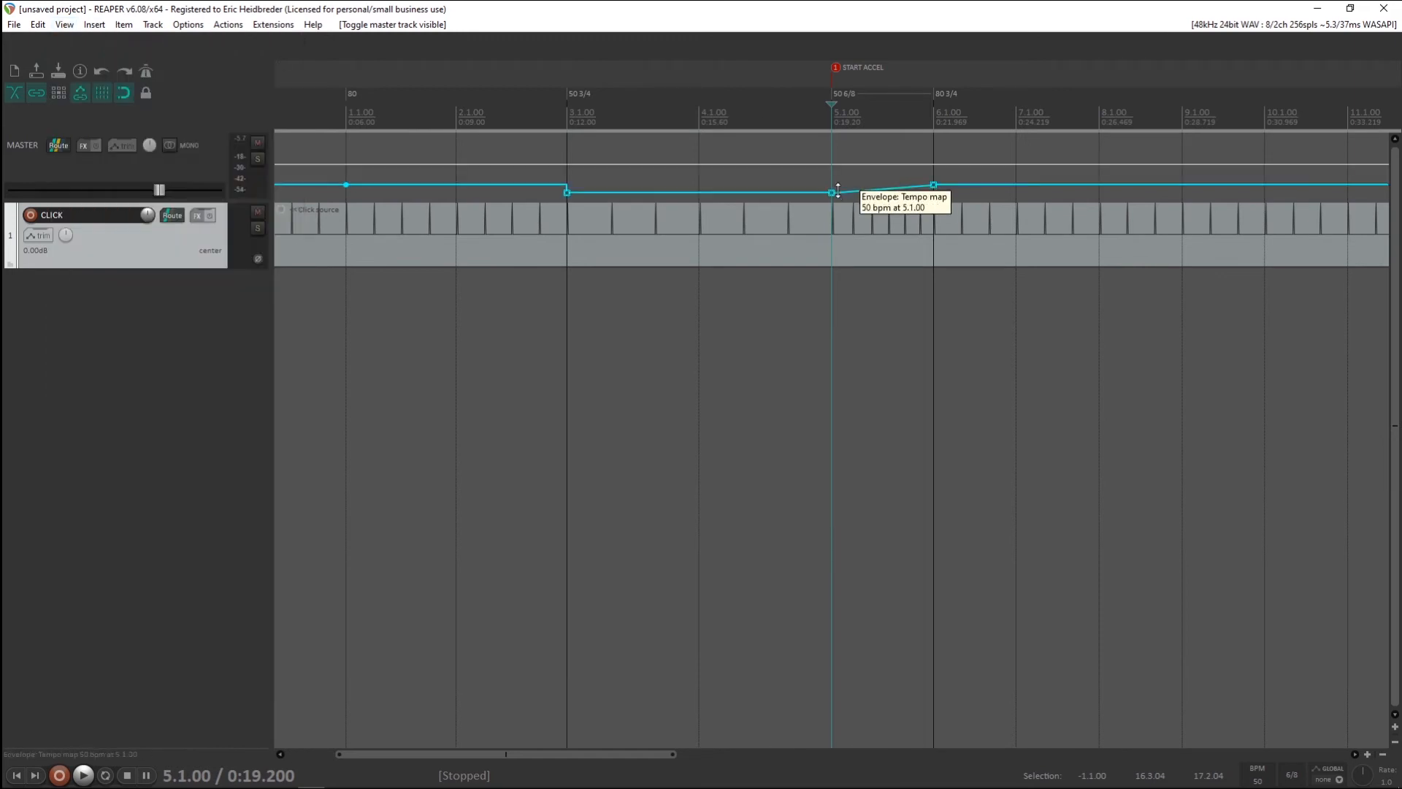
pyautogui.click(832, 193)
pyautogui.scroll(1, 865, 201)
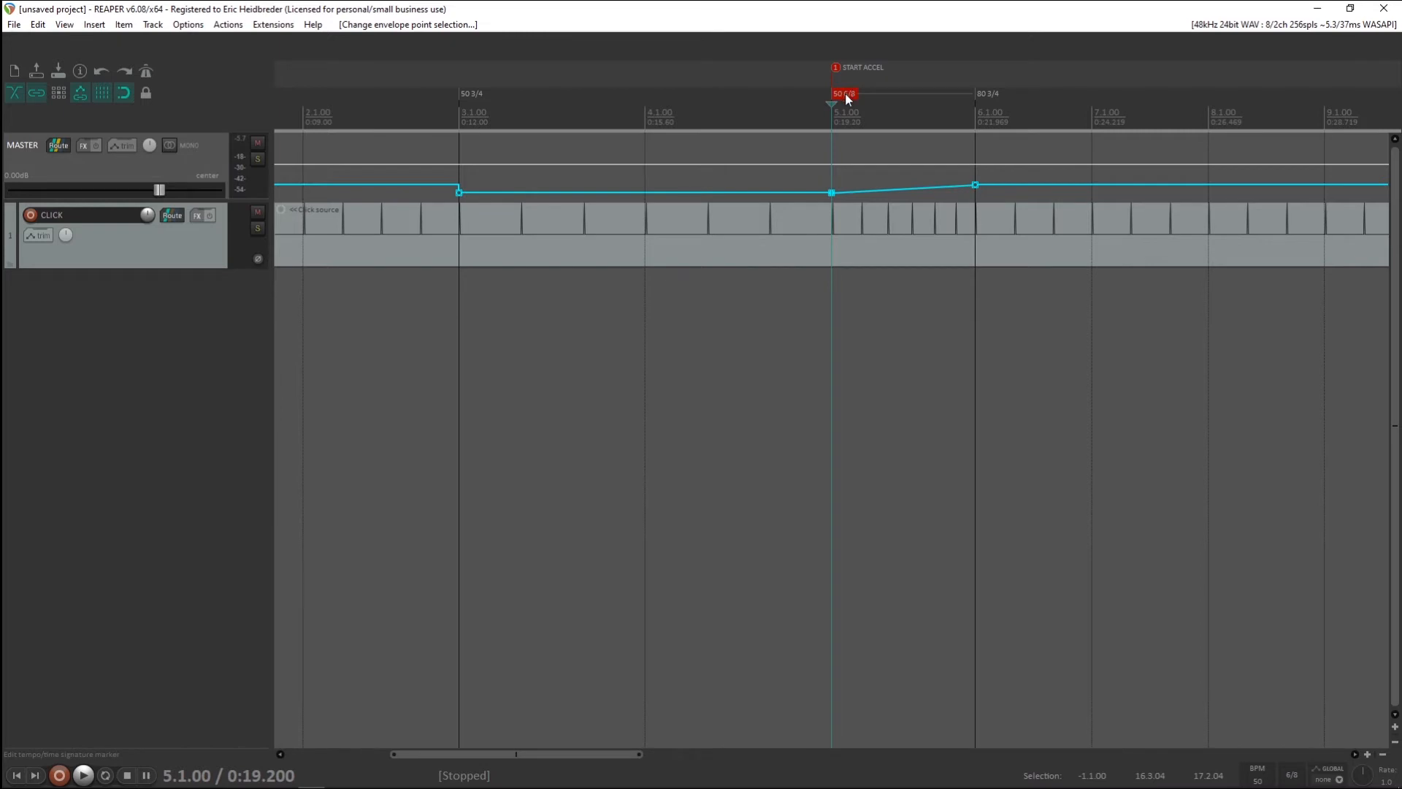
pyautogui.moveTo(837, 95)
pyautogui.mouseDown()
pyautogui.moveTo(676, 98)
pyautogui.moveTo(846, 102)
pyautogui.moveTo(664, 95)
pyautogui.moveTo(813, 96)
pyautogui.mouseUp()
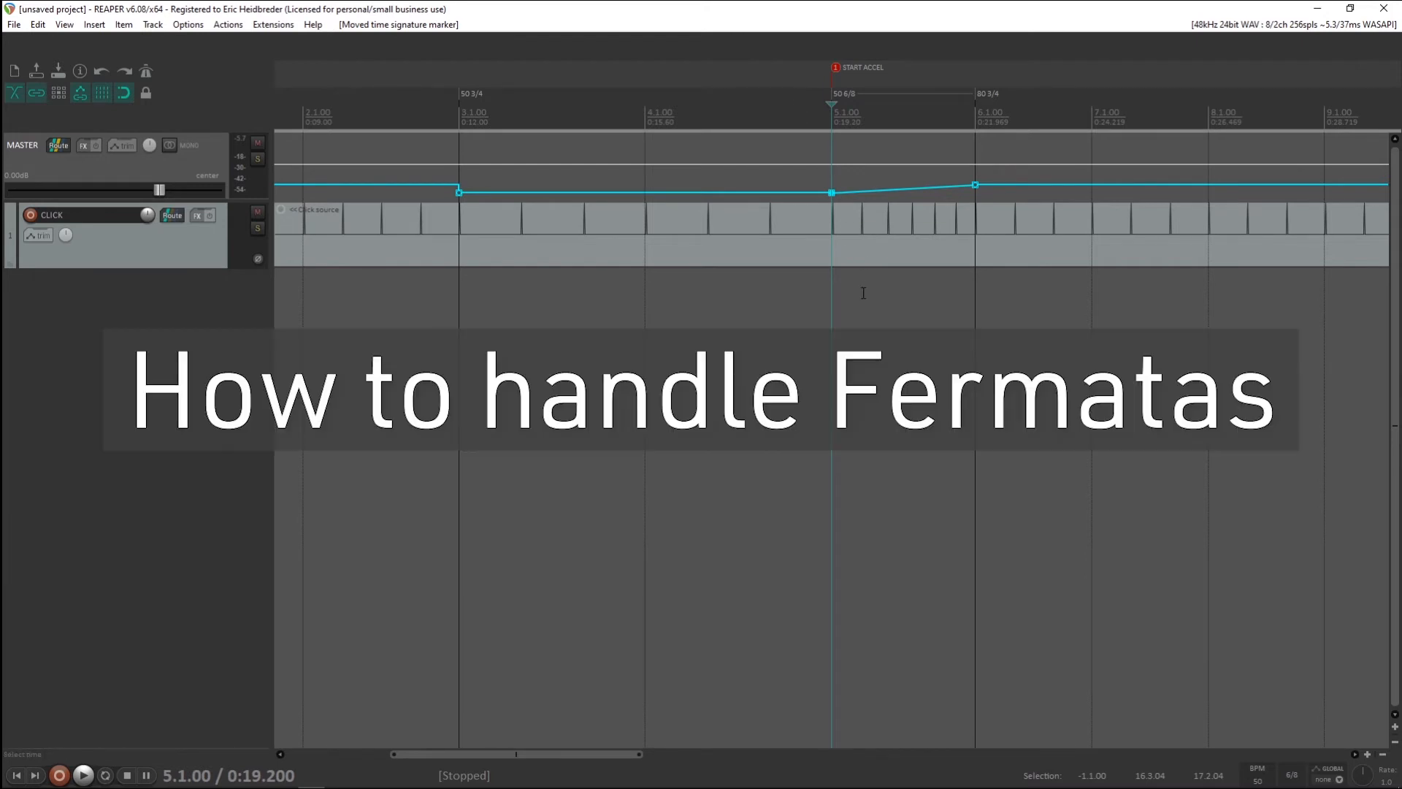
# Insert a tempo/time signature marker at measure 8.1.00 with 80 BPM and a 4/4 time signature
pyautogui.scroll(-4, 863, 292)
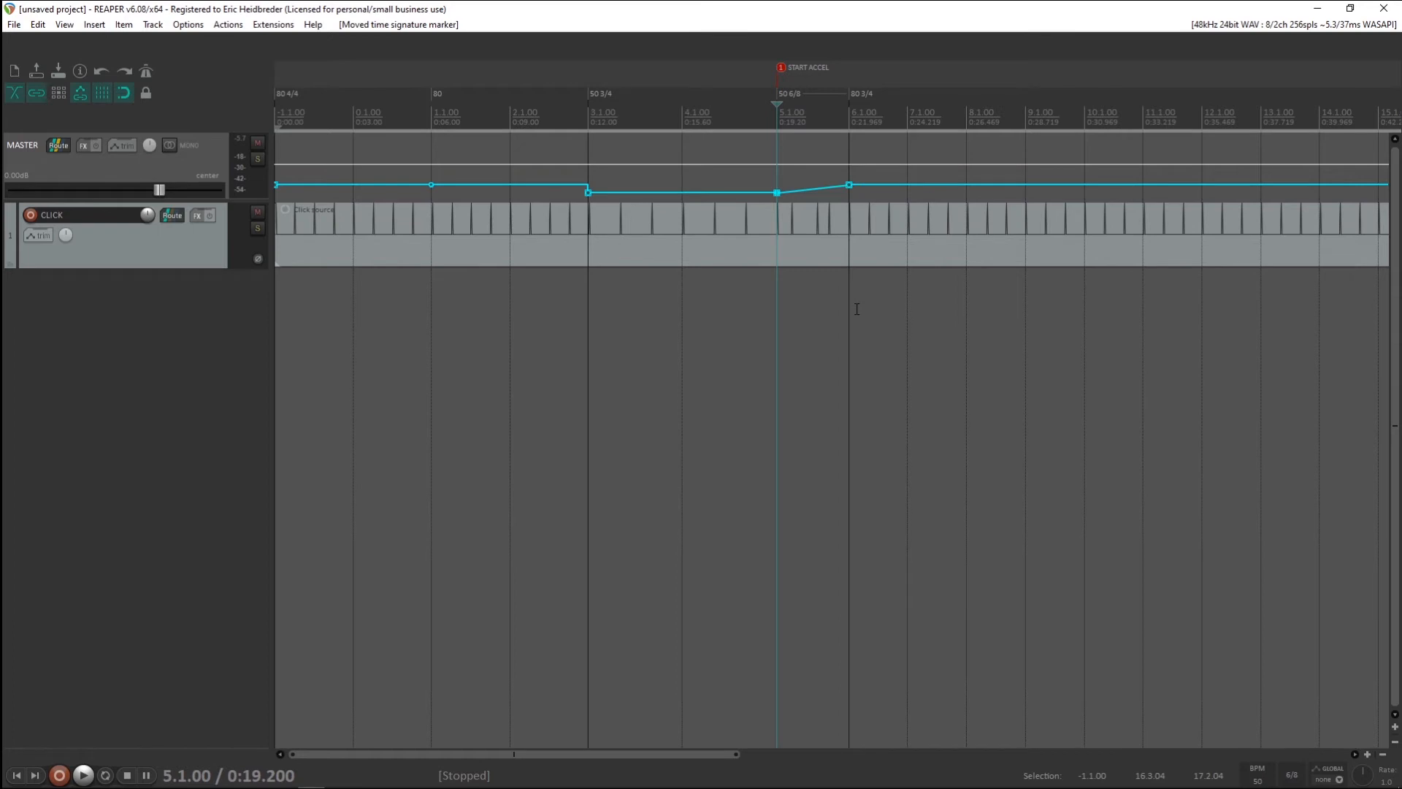
pyautogui.click(966, 299)
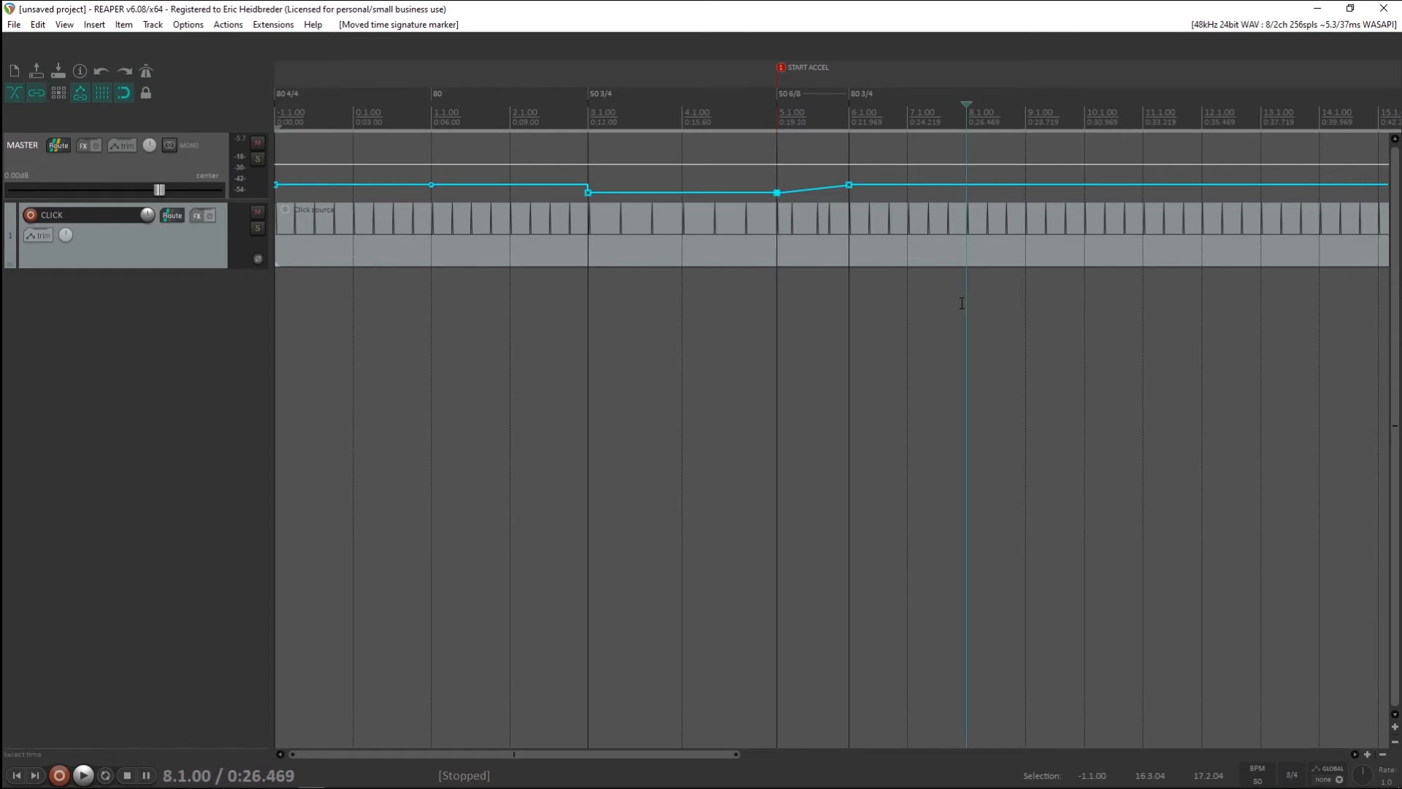
pyautogui.scroll(3, 967, 298)
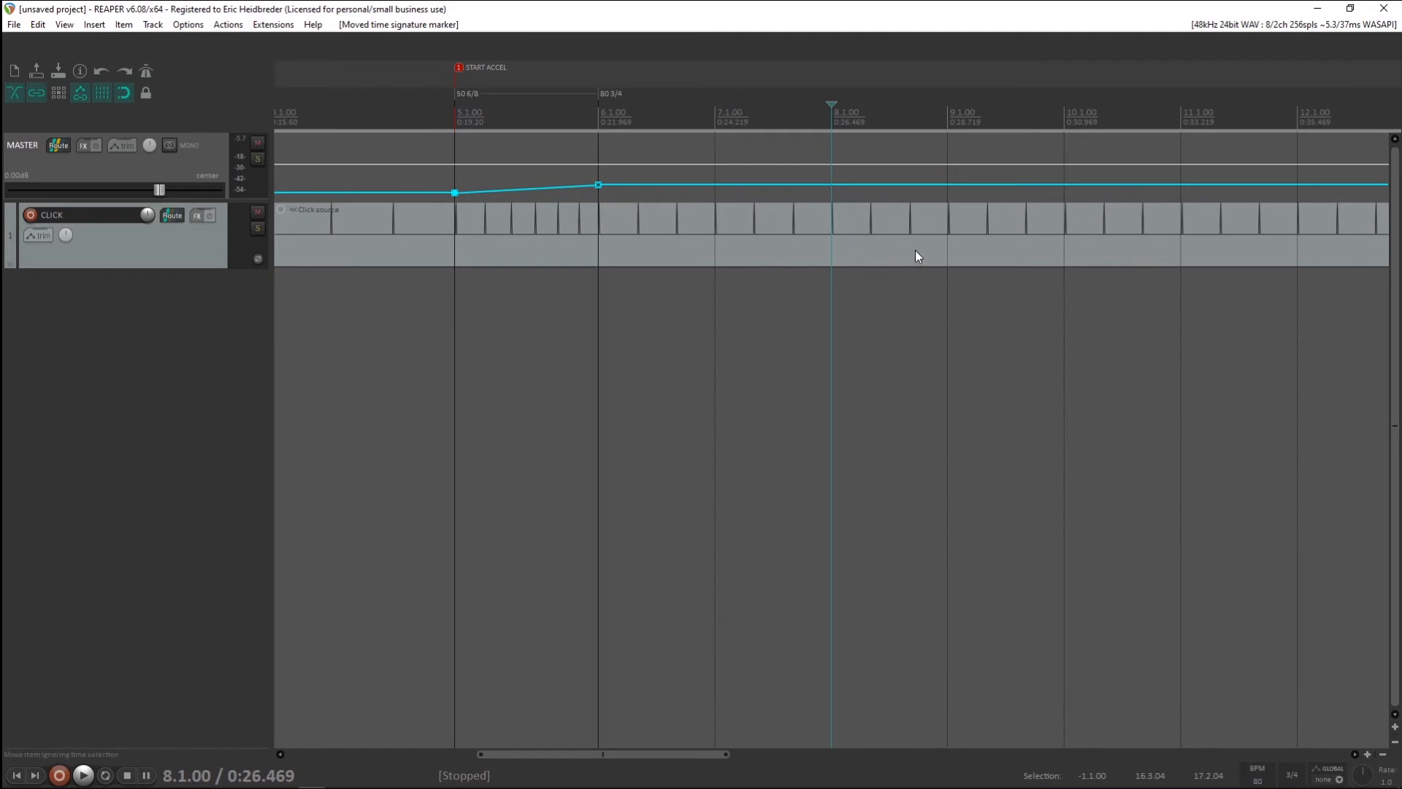
pyautogui.hotkey('shift', 'c')
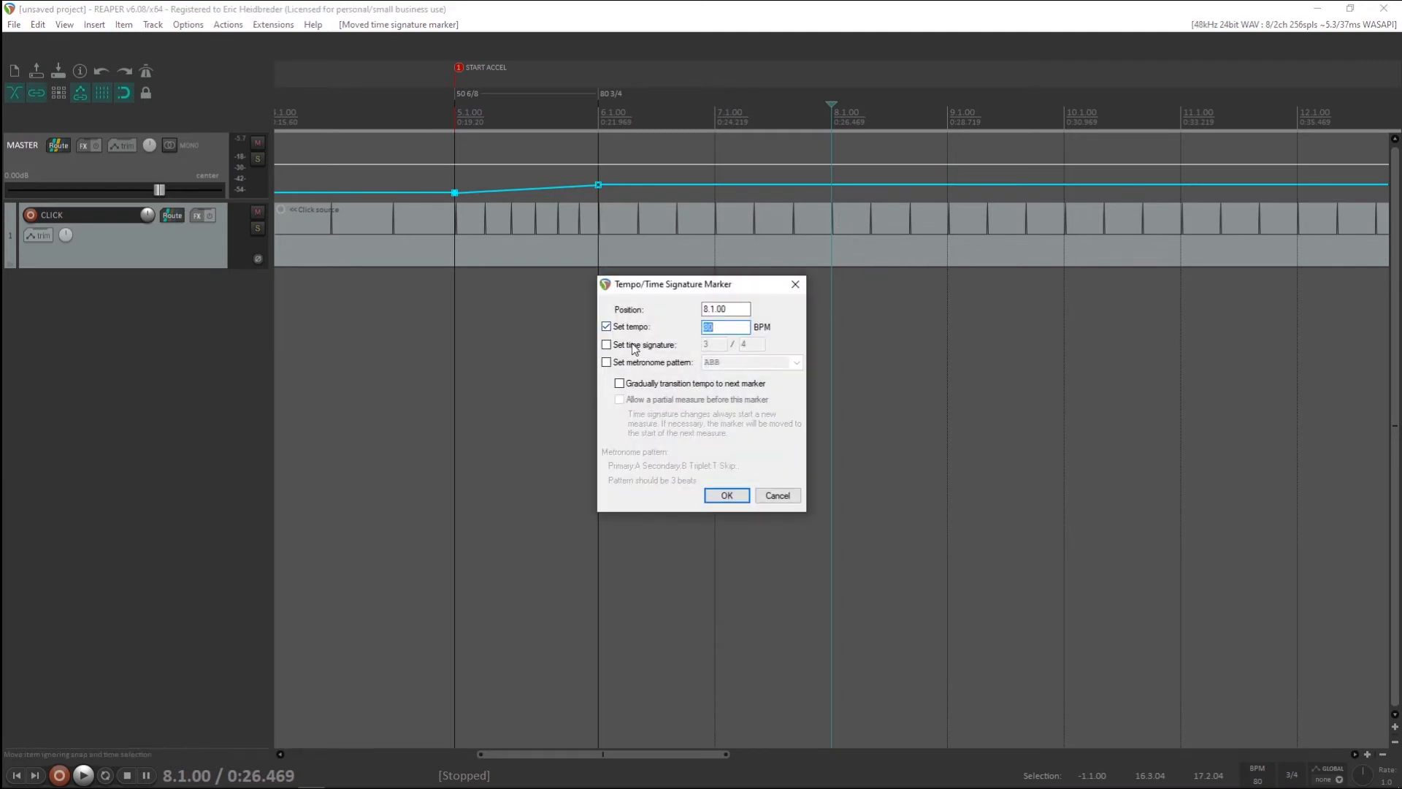
pyautogui.click(634, 346)
pyautogui.press('Tab')
pyautogui.write('4')
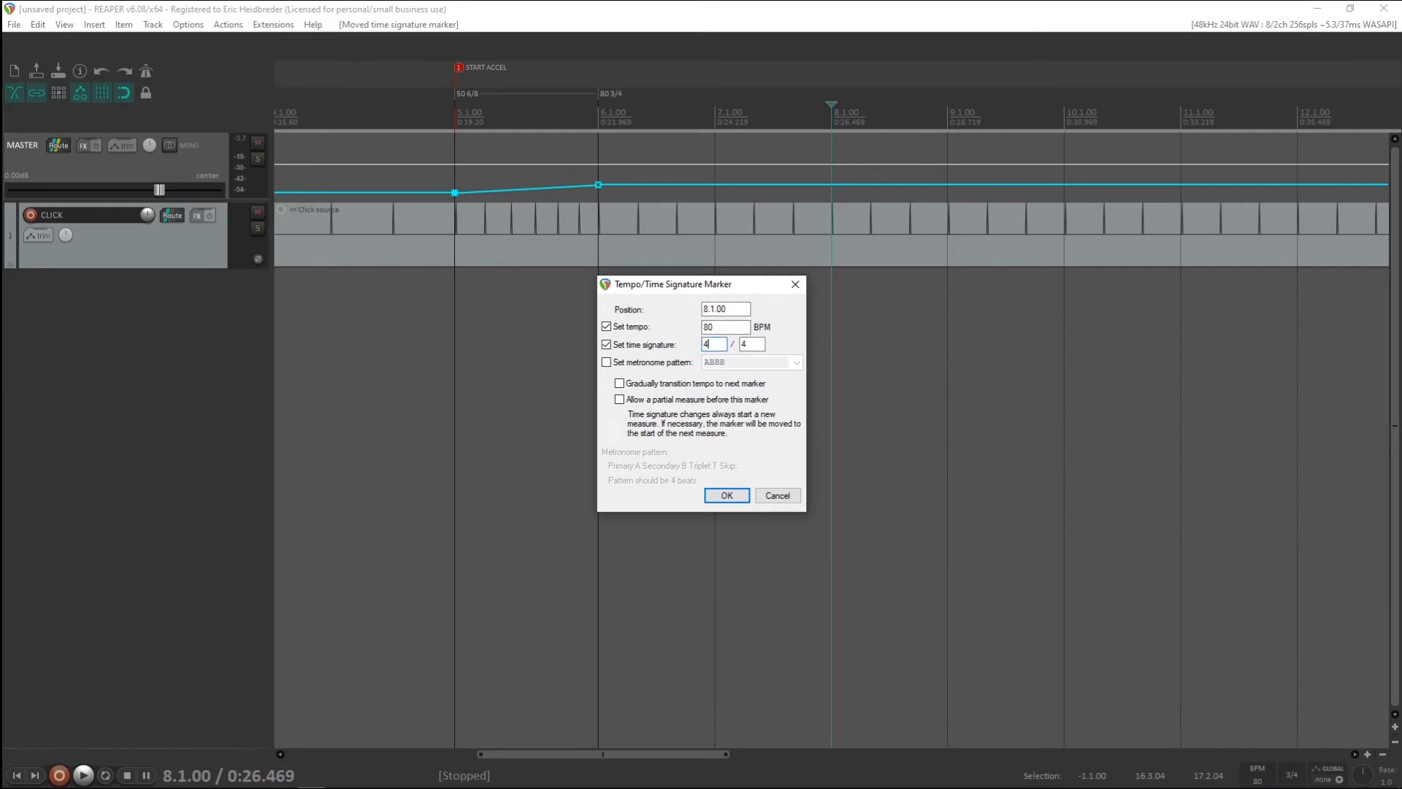
pyautogui.click(727, 495)
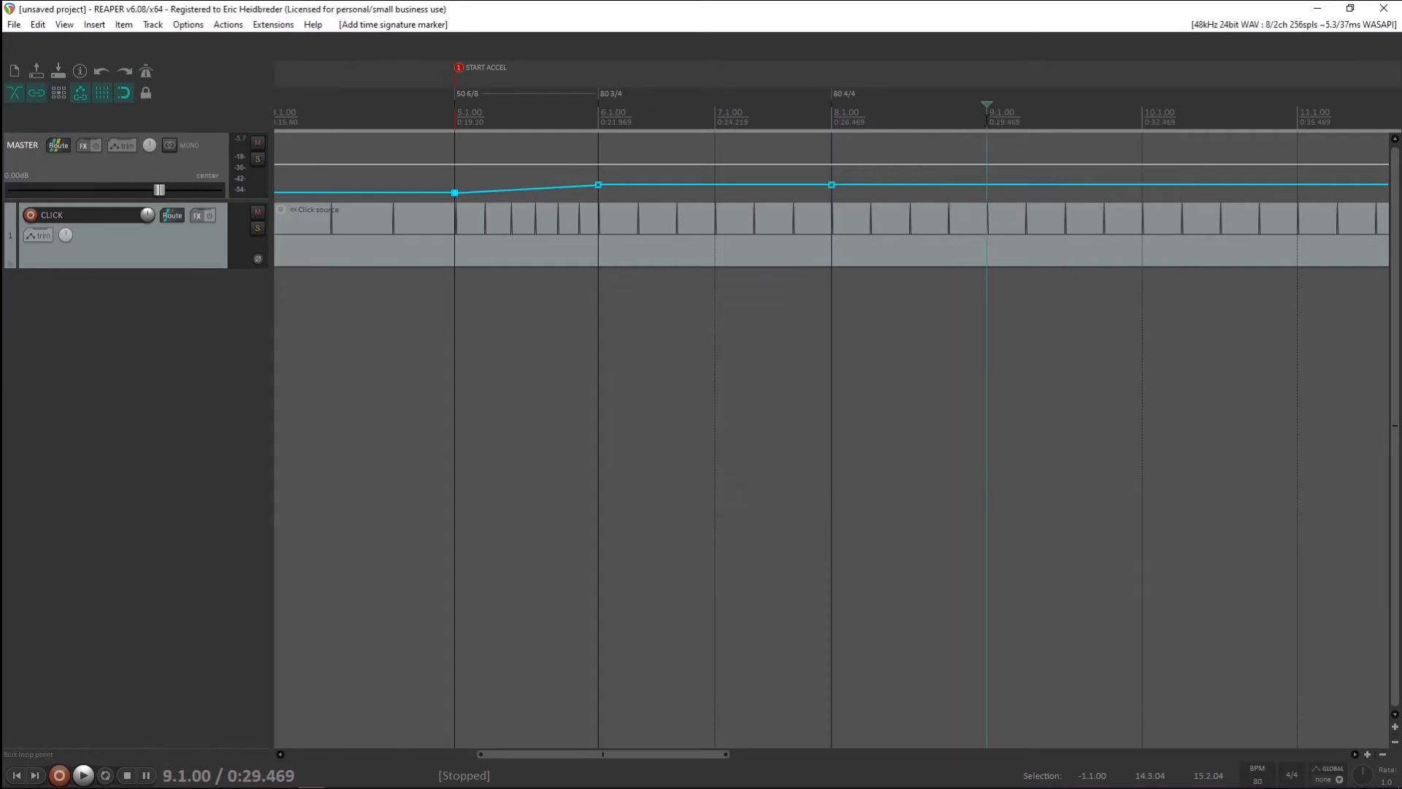
# Insert a tempo/time signature marker at measure 9.1.00 with 80 BPM and a 3/4 time signature
pyautogui.hotkey('shift', 'c')
pyautogui.click(668, 346)
pyautogui.doubleClick(717, 344)
pyautogui.write('3')
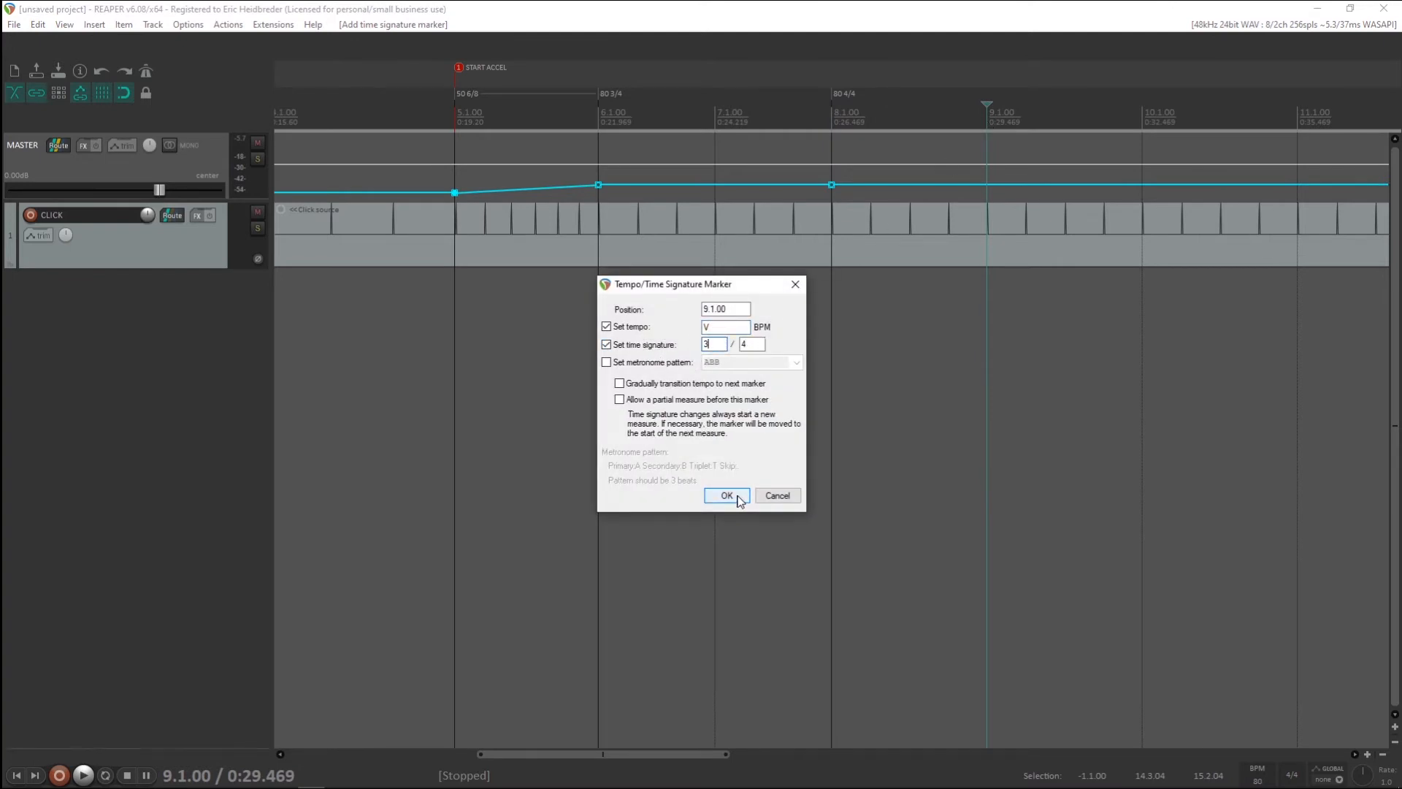
pyautogui.click(730, 496)
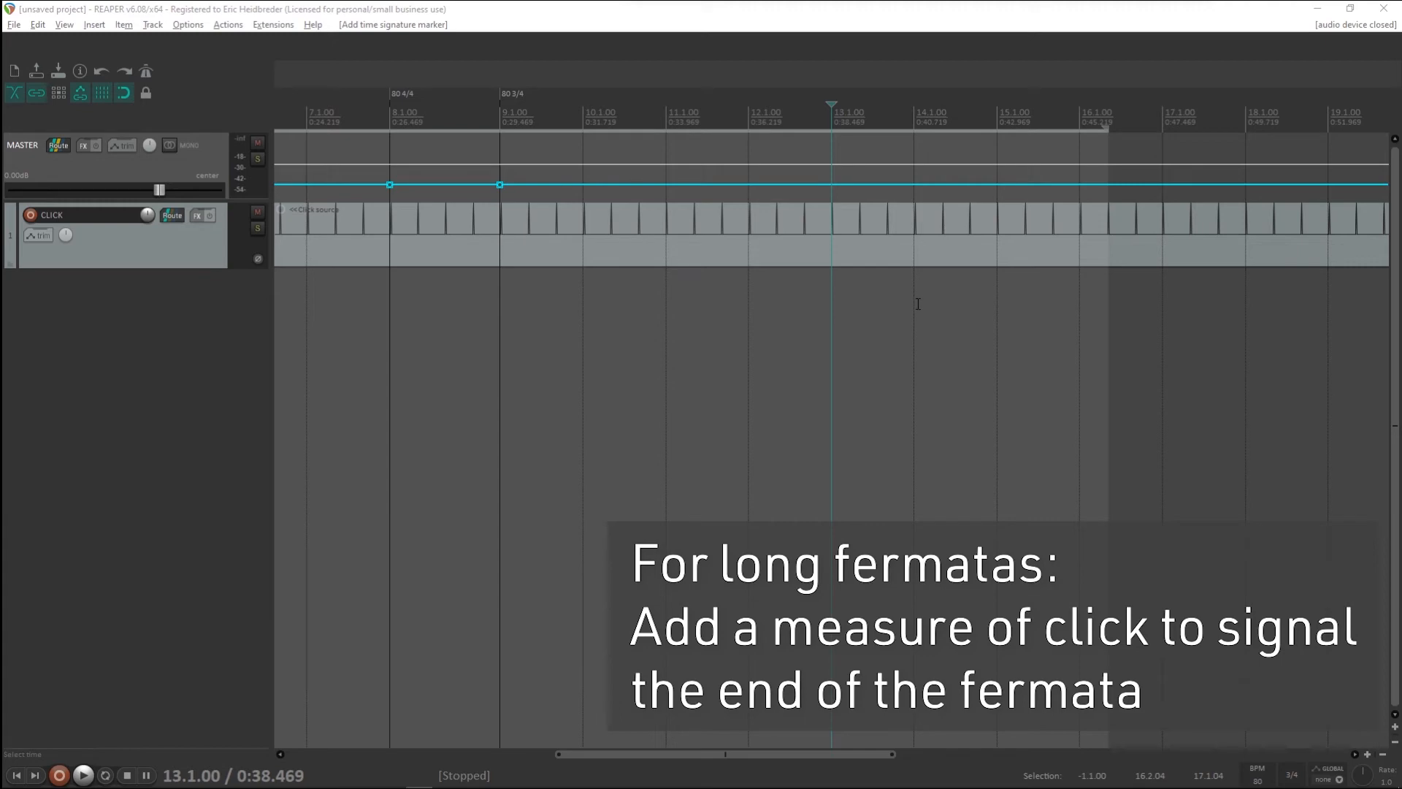
# Set a time selection covering measure 16, from 16.1.00 to 17.1.00
pyautogui.scroll(3, 913, 305)
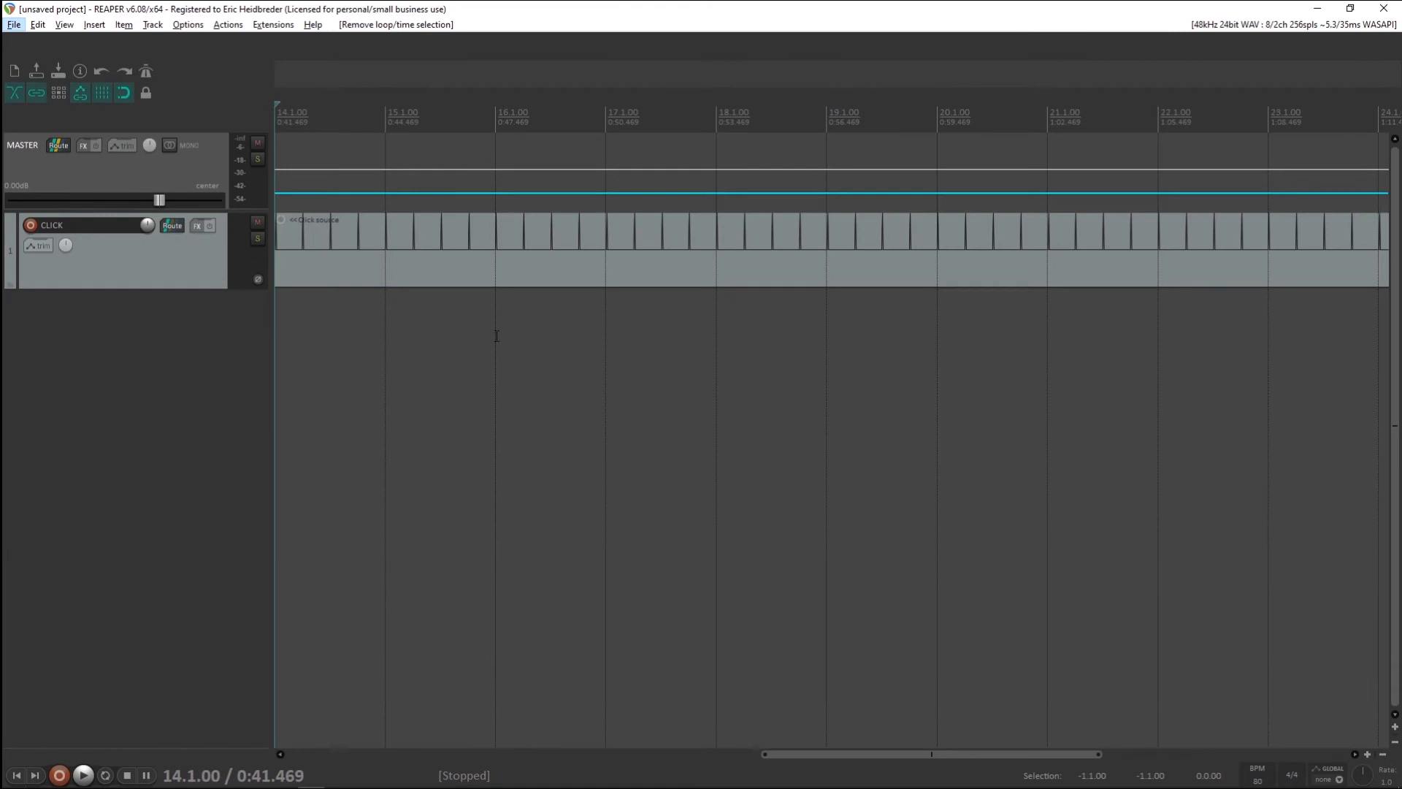
pyautogui.click(496, 336)
pyautogui.moveTo(496, 336); pyautogui.dragTo(581, 348)
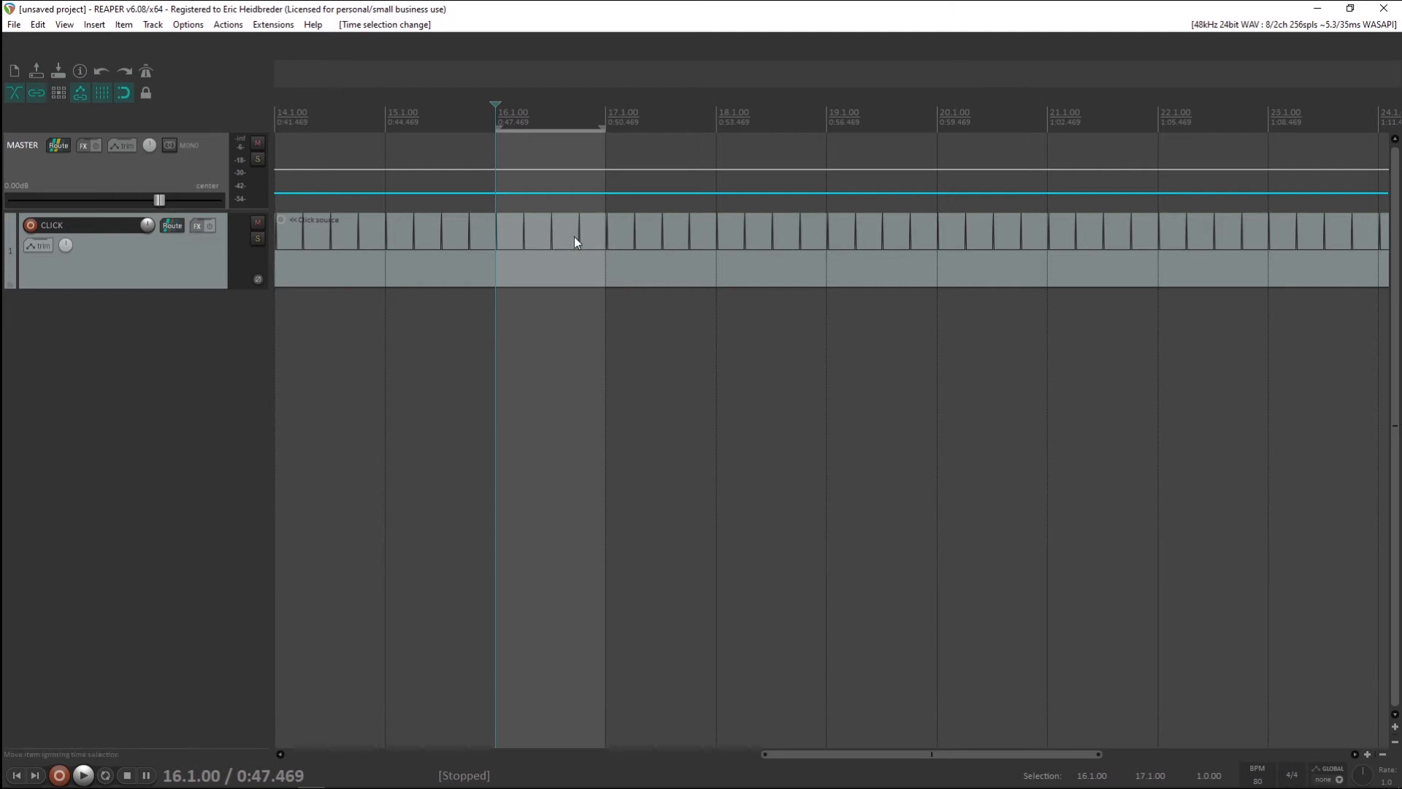
# Insert a project marker at 17.2.40 for the point where the bar following the fermata starts
pyautogui.click(648, 123)
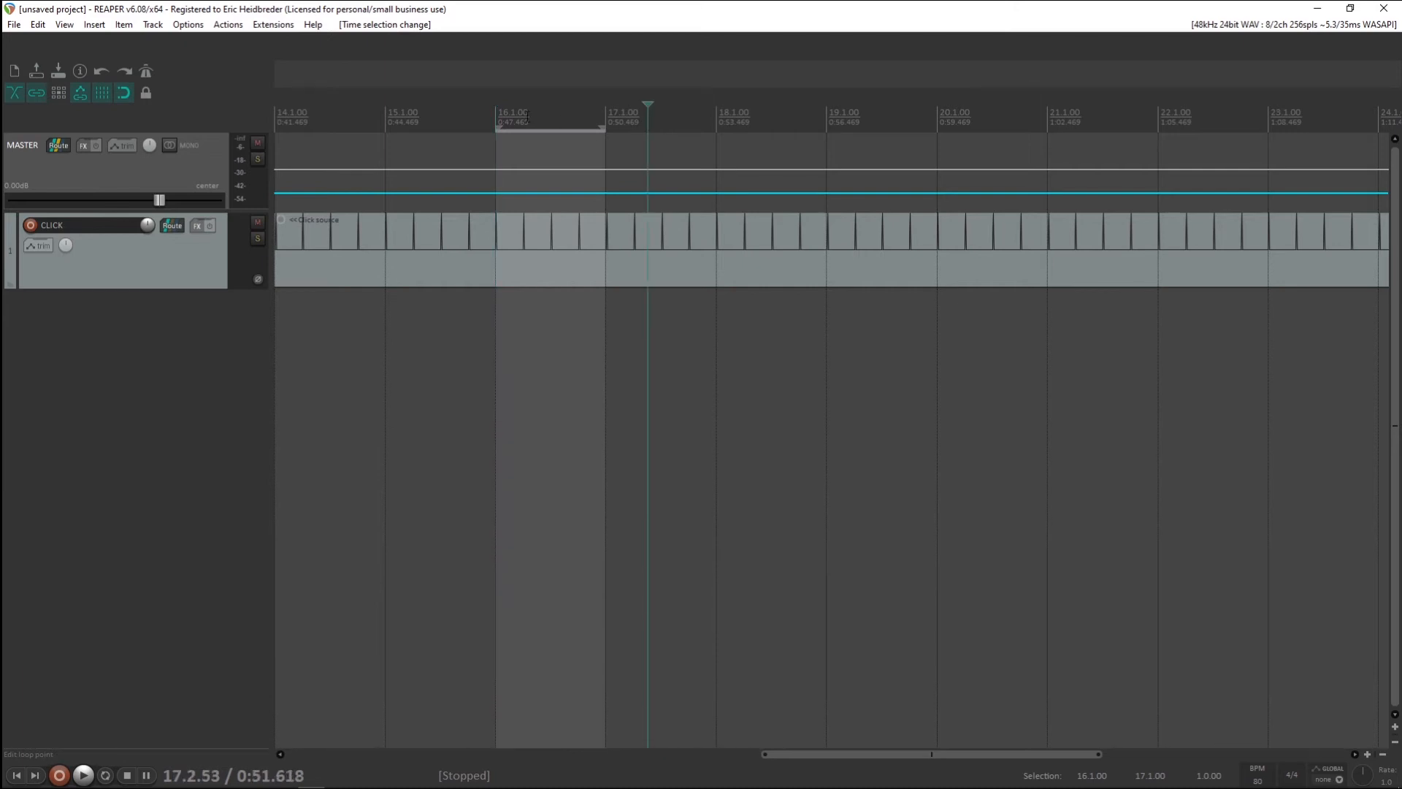
pyautogui.click(499, 118)
pyautogui.click(644, 116)
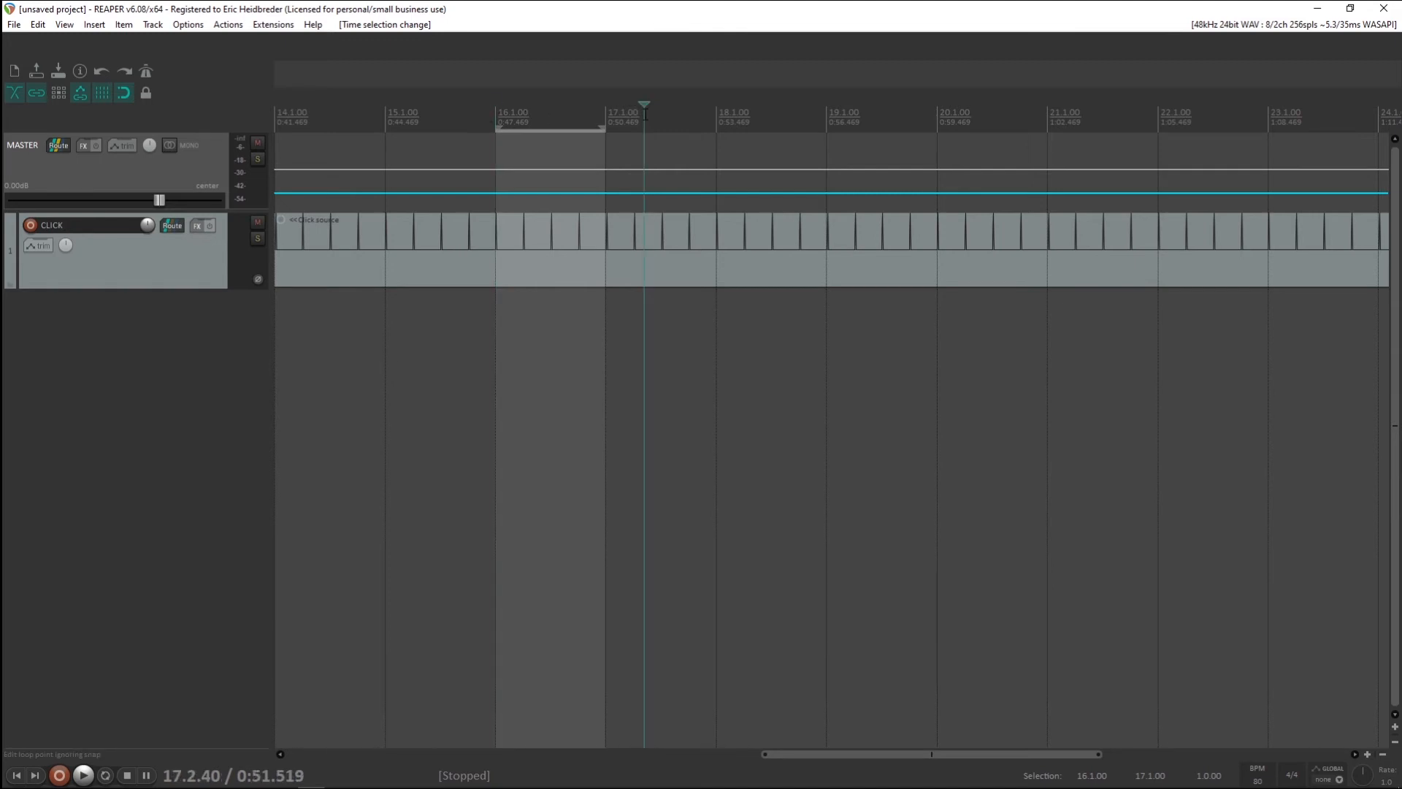
pyautogui.press('m')
# Try to place the edit cursor off the grid, shortly after the start of measure 16
pyautogui.click(512, 231)
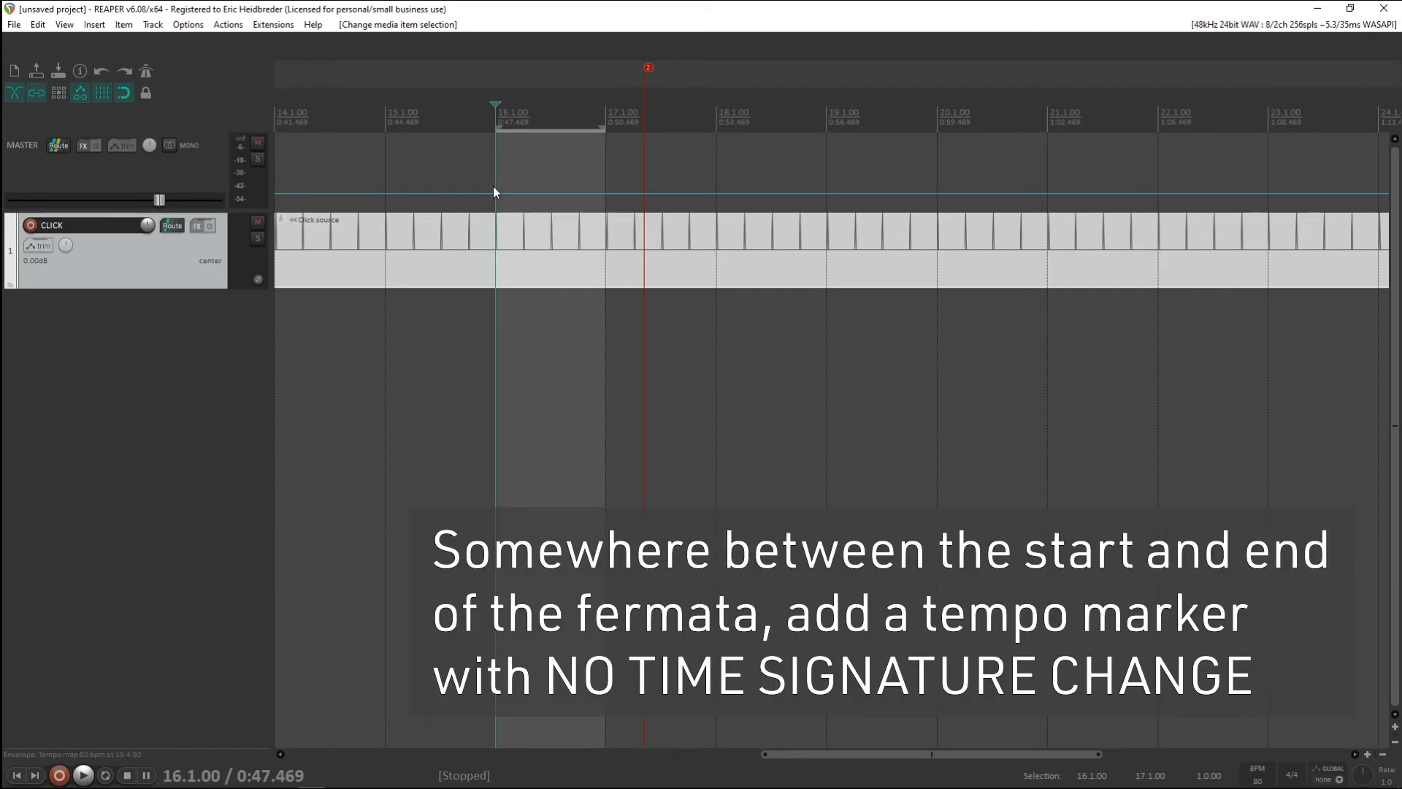
pyautogui.click(509, 115)
pyautogui.click(518, 114)
pyautogui.keyDown('shift'); pyautogui.click(536, 115); pyautogui.keyUp('shift')
pyautogui.keyDown('shift'); pyautogui.click(554, 144); pyautogui.keyUp('shift')
pyautogui.hotkey('ctrl', 'z')
pyautogui.click(571, 115)
pyautogui.click(521, 329)
pyautogui.click(509, 328)
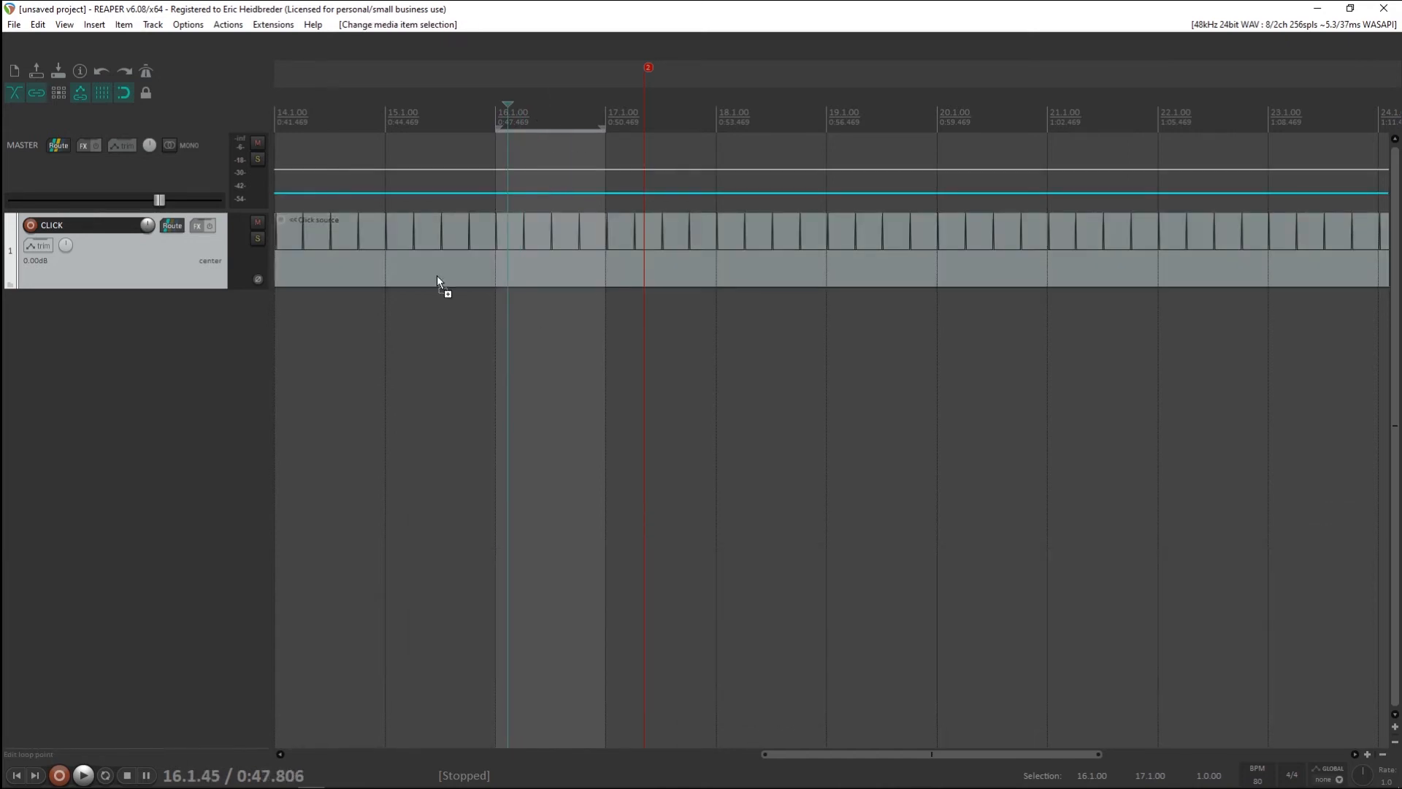
# Hide the master track and place the edit cursor off the grid at 16.1.56
pyautogui.click(38, 24)
pyautogui.moveTo(65, 24)
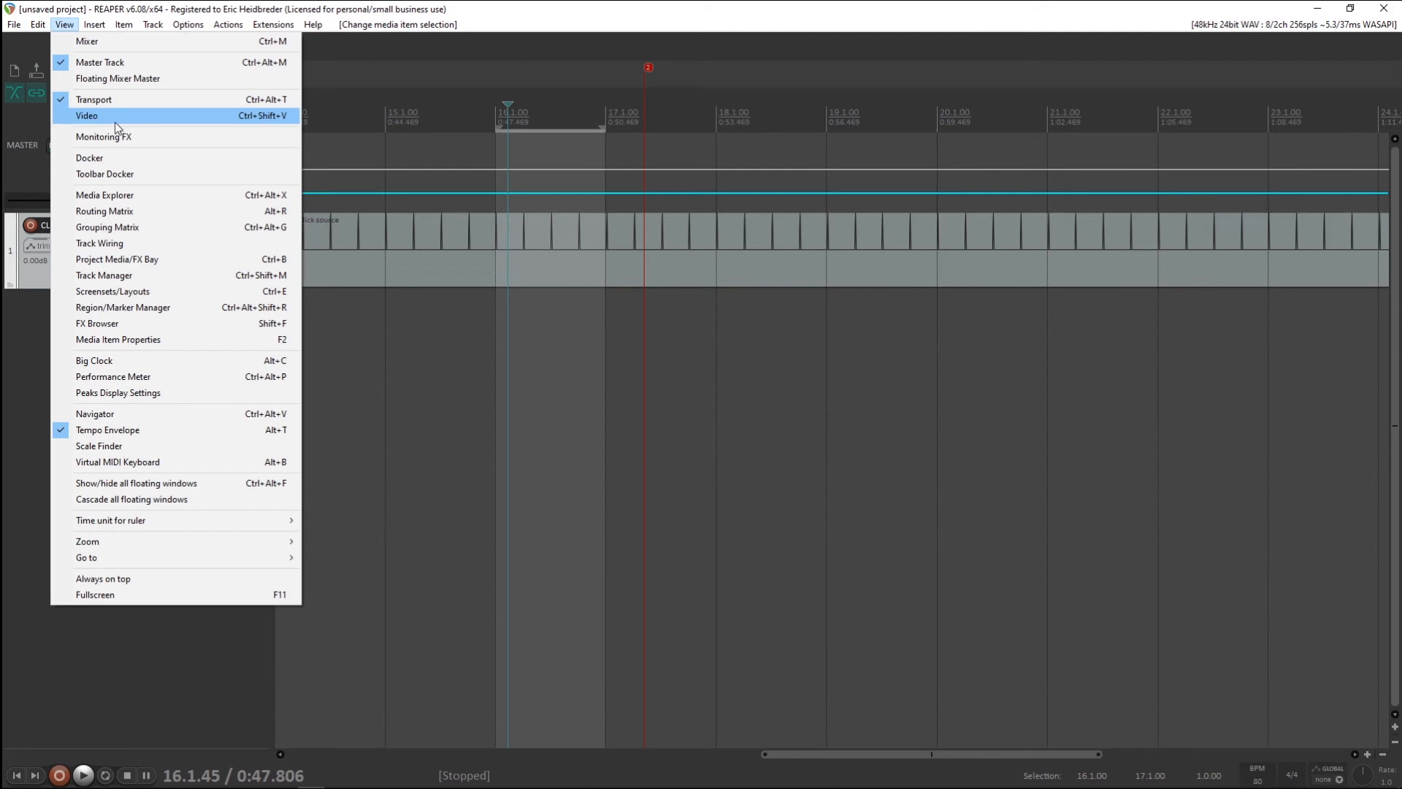
pyautogui.click(128, 63)
pyautogui.keyDown('ctrl'); pyautogui.click(539, 251); pyautogui.keyUp('ctrl')
pyautogui.keyDown('ctrl'); pyautogui.click(566, 252); pyautogui.keyUp('ctrl')
pyautogui.keyDown('ctrl'); pyautogui.click(585, 253); pyautogui.keyUp('ctrl')
pyautogui.keyDown('ctrl'); pyautogui.click(516, 252); pyautogui.keyUp('ctrl')
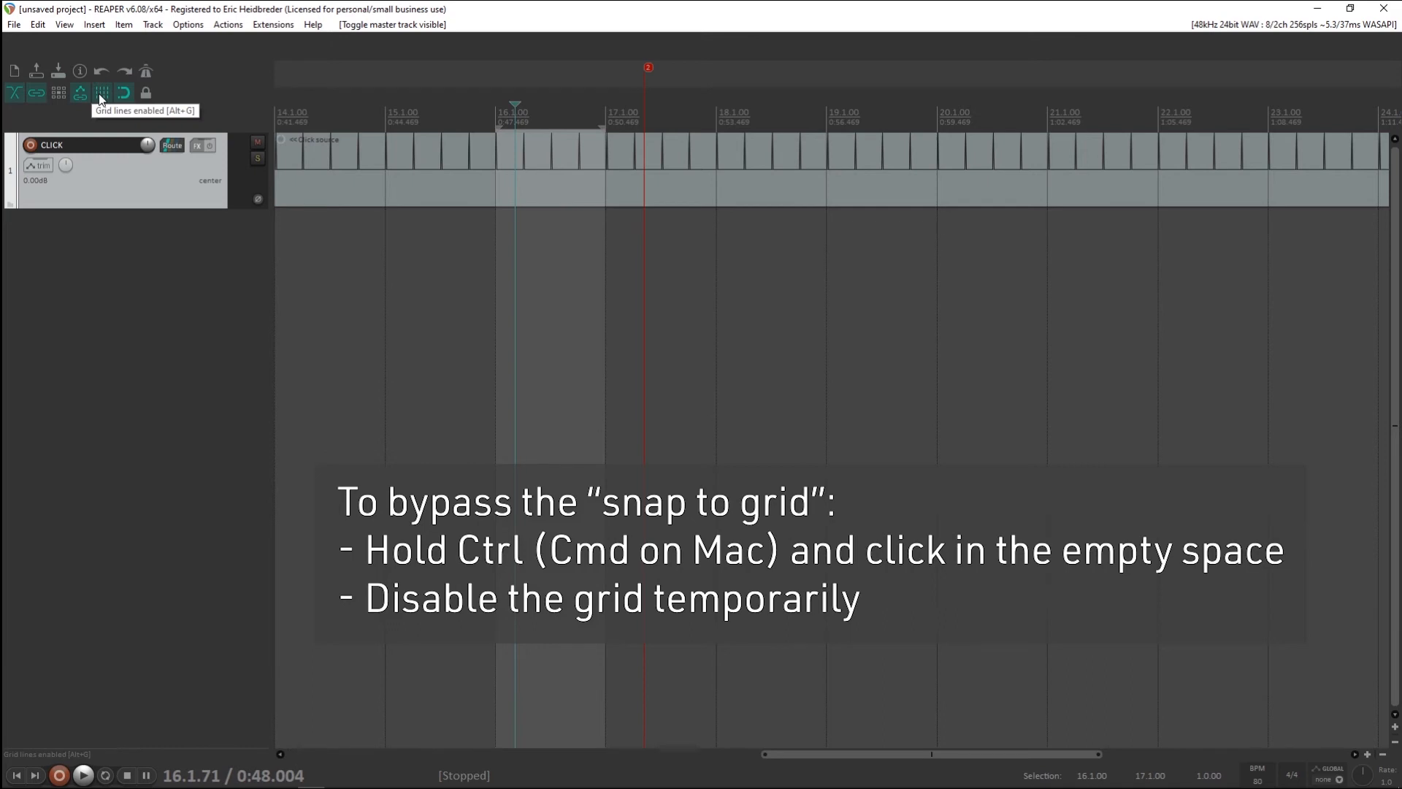
pyautogui.keyDown('ctrl'); pyautogui.click(508, 249); pyautogui.keyUp('ctrl')
pyautogui.keyDown('ctrl'); pyautogui.click(511, 249); pyautogui.keyUp('ctrl')
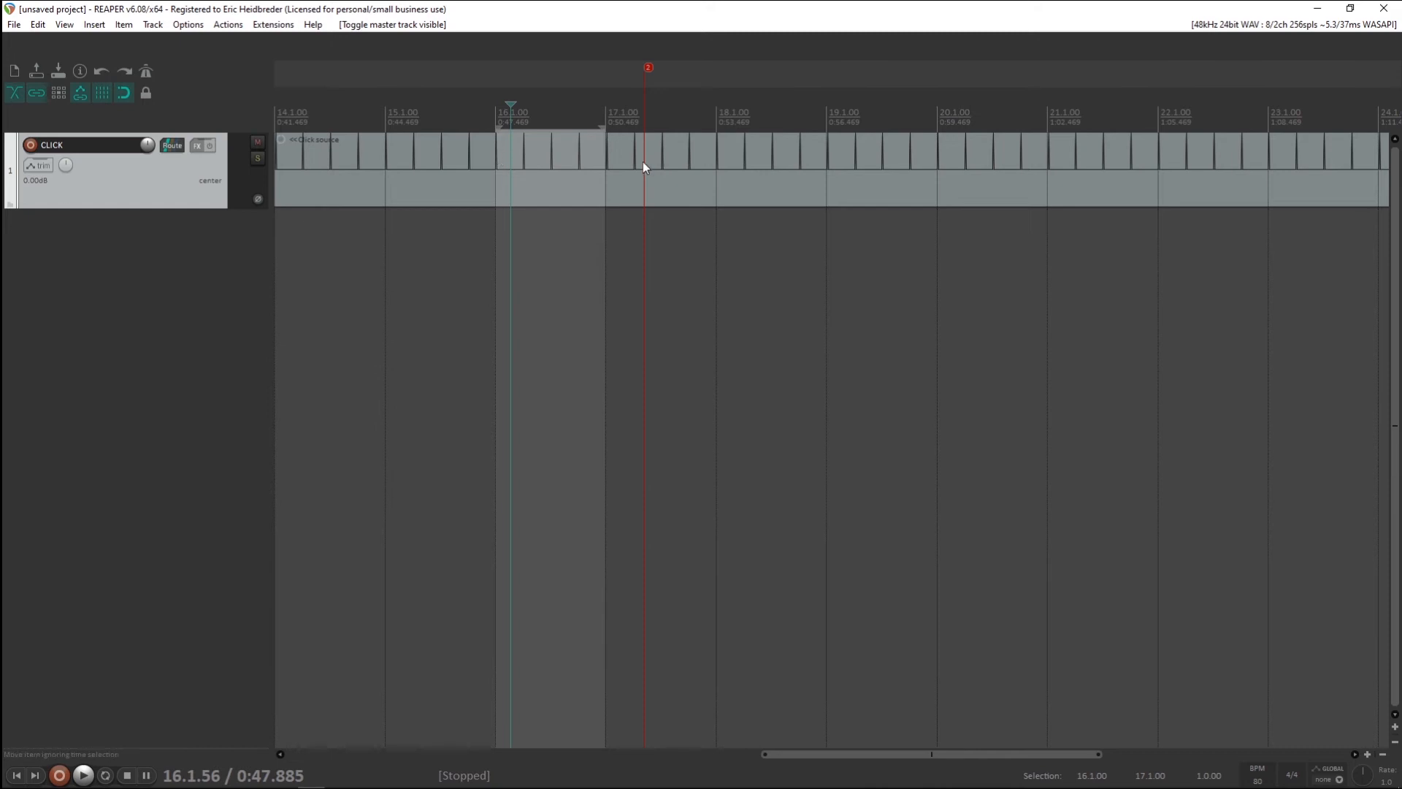
# Insert a tempo marker at 16.1.56 with 80 BPM and no time signature change
pyautogui.rightClick(509, 235)
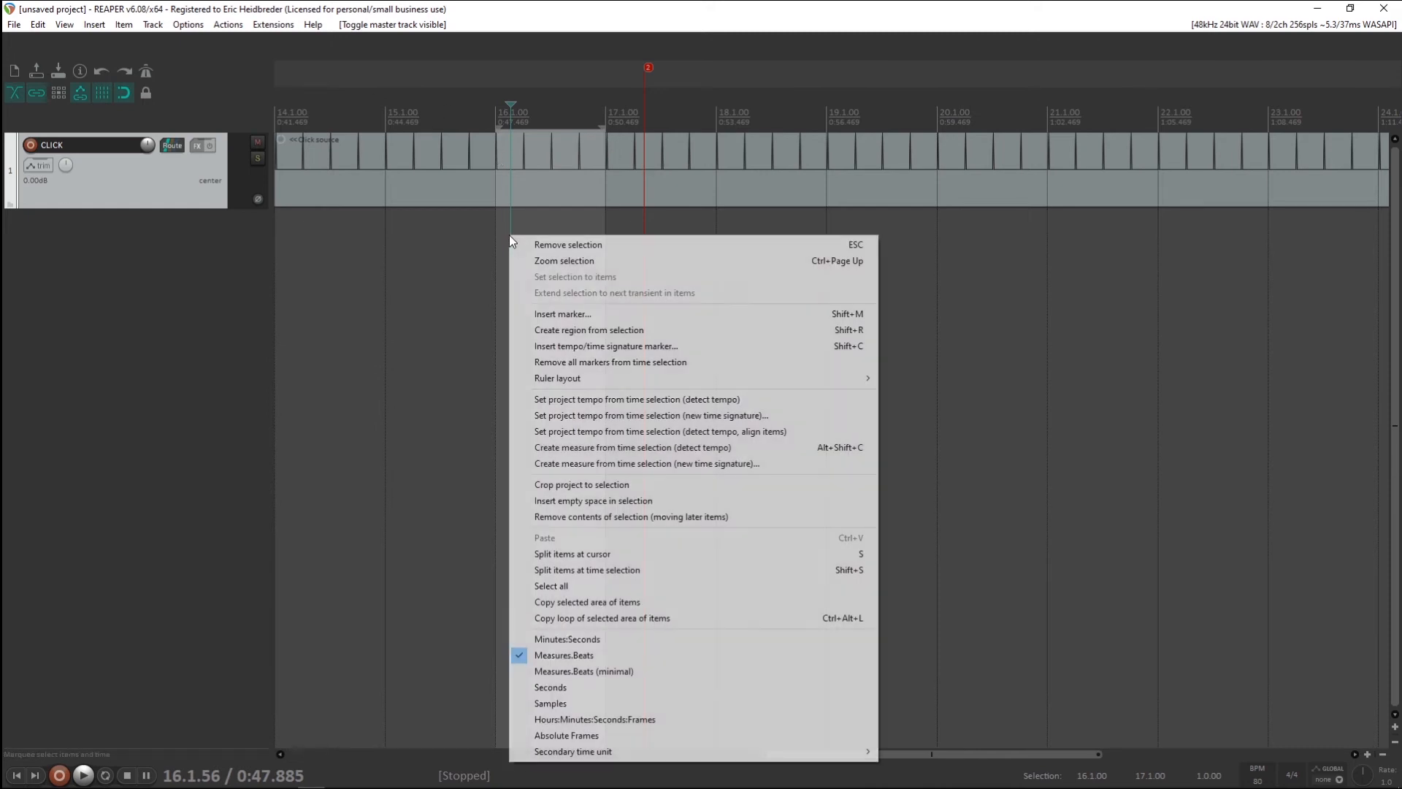
pyautogui.click(600, 346)
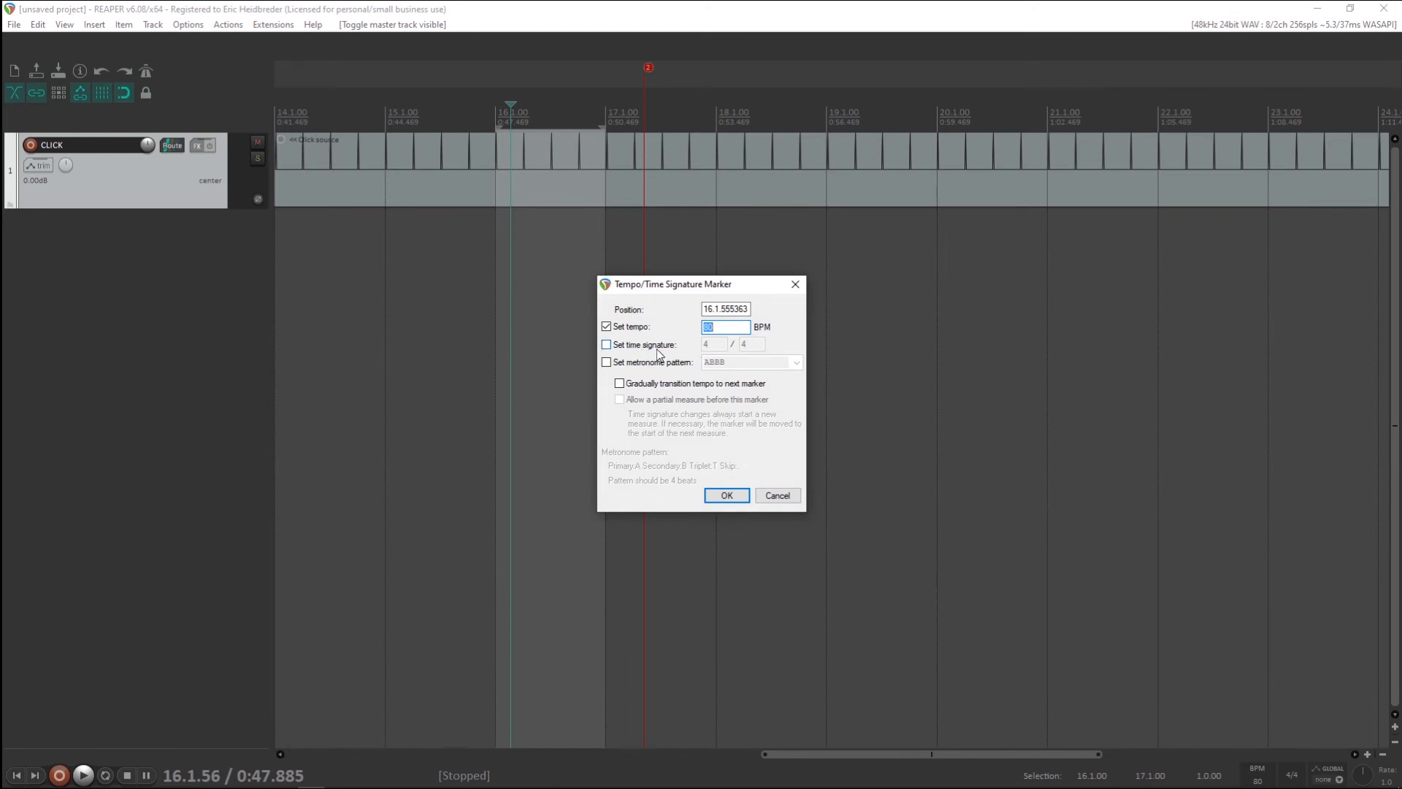
pyautogui.click(725, 496)
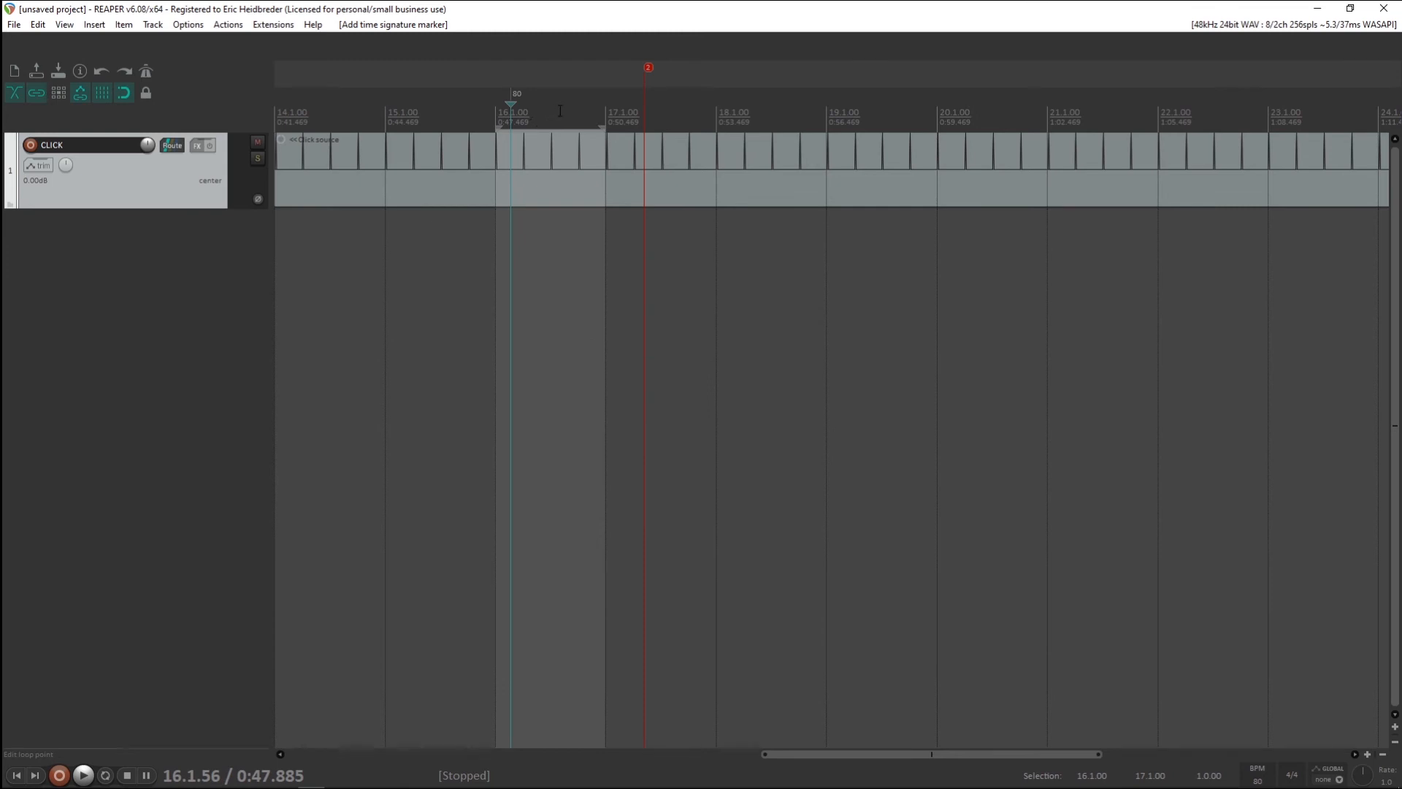
# Insert an 80 BPM tempo marker with a 4/4 time signature at 17.1.00 and move it to project marker 2
pyautogui.click(644, 118)
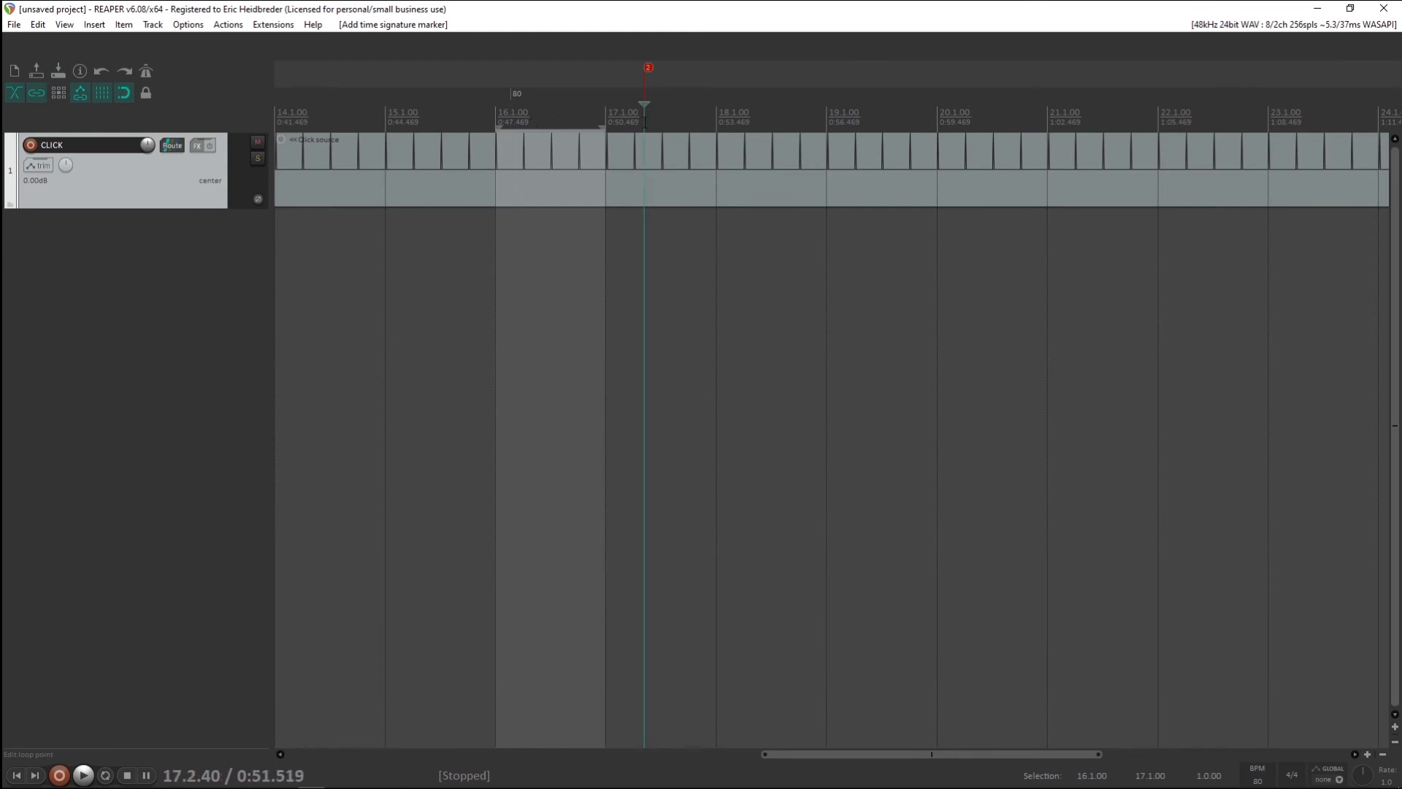
pyautogui.rightClick(643, 125)
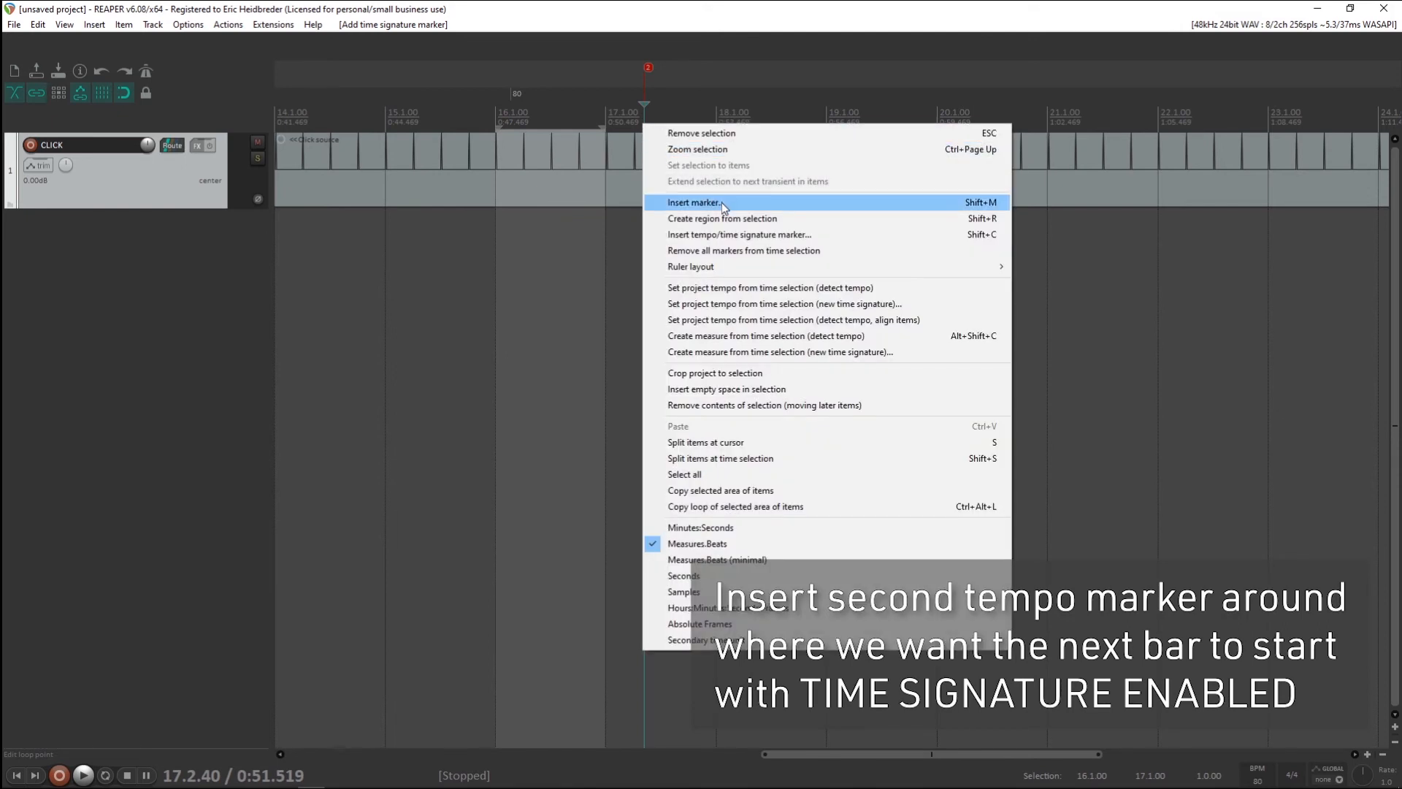
pyautogui.rightClick(651, 225)
pyautogui.click(758, 339)
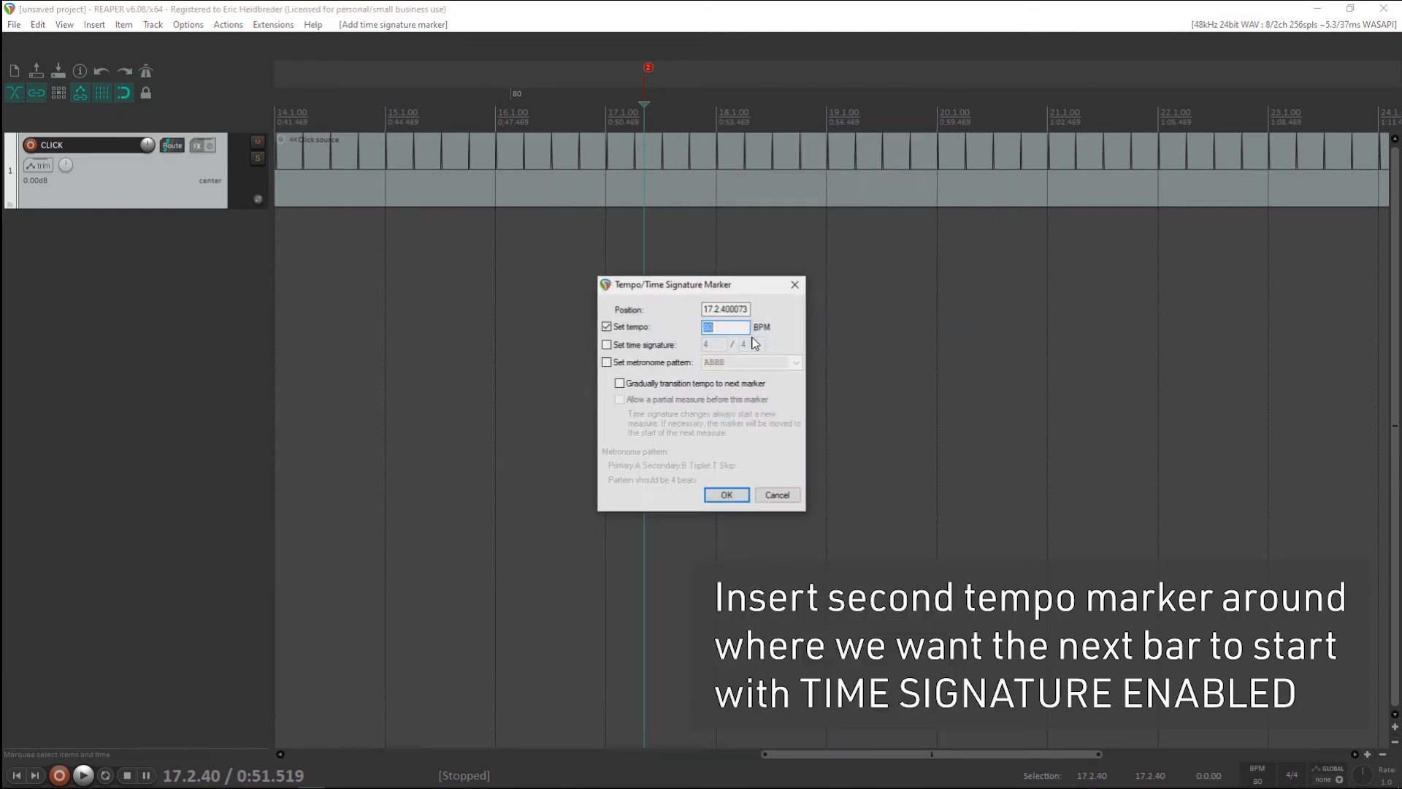
pyautogui.click(645, 347)
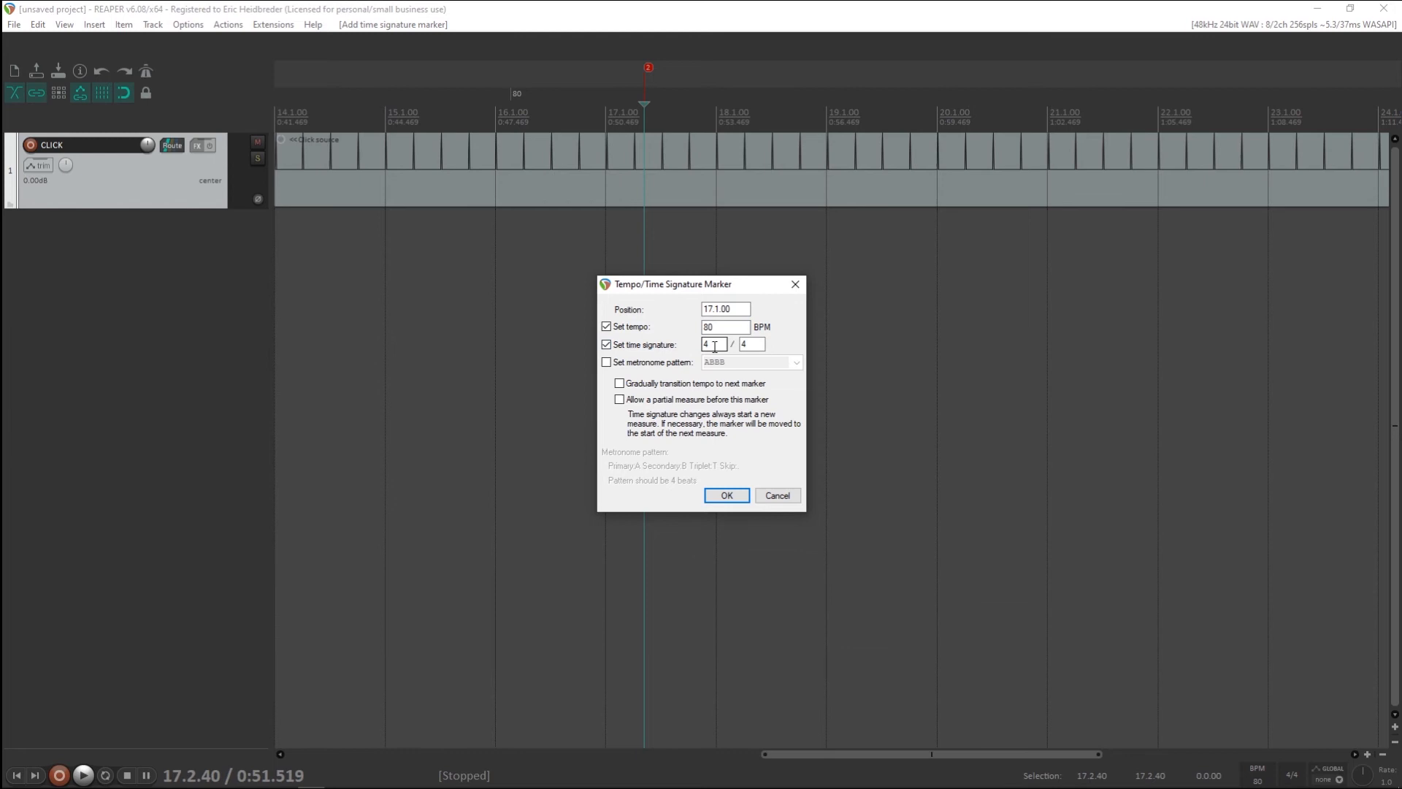
pyautogui.click(728, 495)
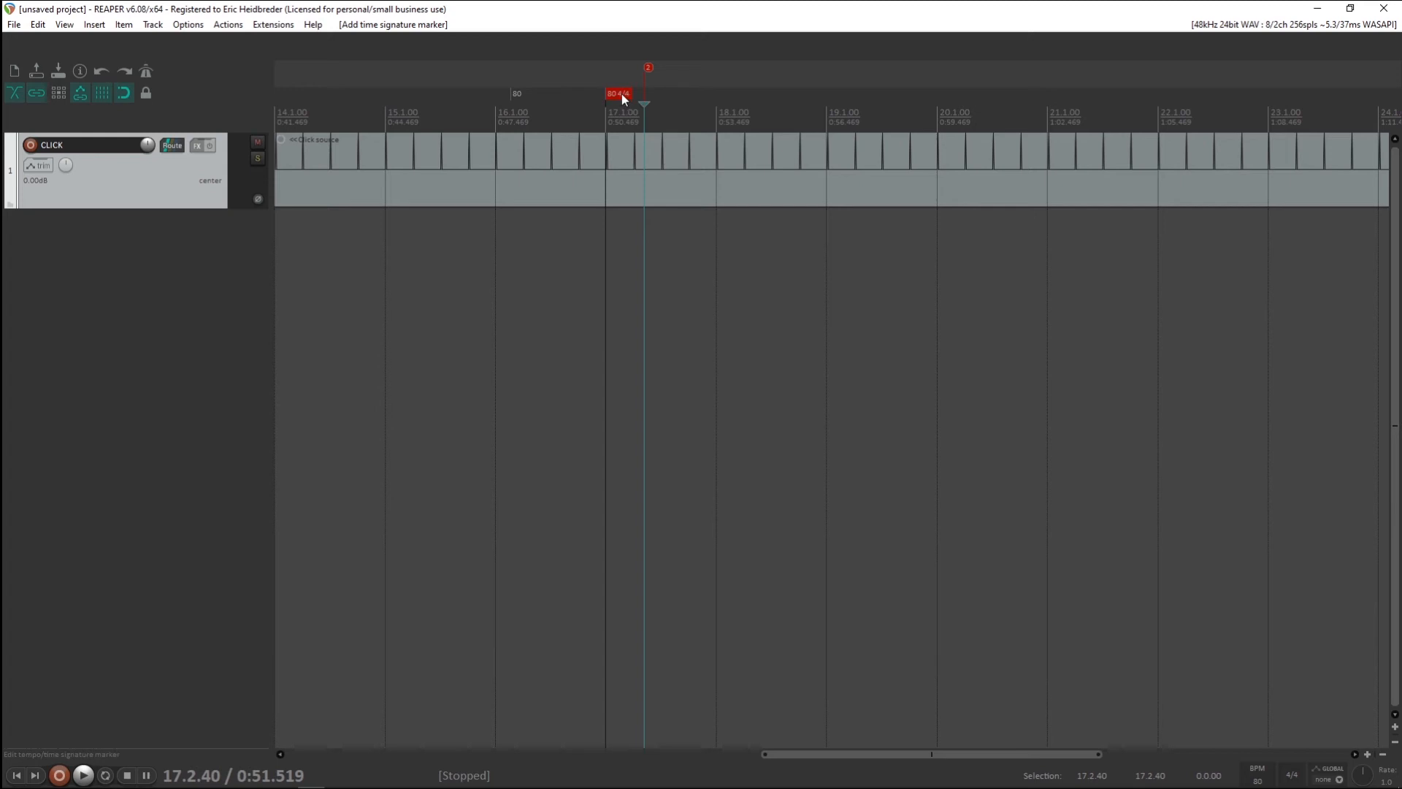
pyautogui.moveTo(632, 93)
pyautogui.mouseDown()
pyautogui.moveTo(765, 92)
pyautogui.moveTo(643, 110)
pyautogui.moveTo(751, 100)
pyautogui.moveTo(683, 113)
pyautogui.moveTo(611, 98)
pyautogui.moveTo(654, 93)
pyautogui.mouseUp()
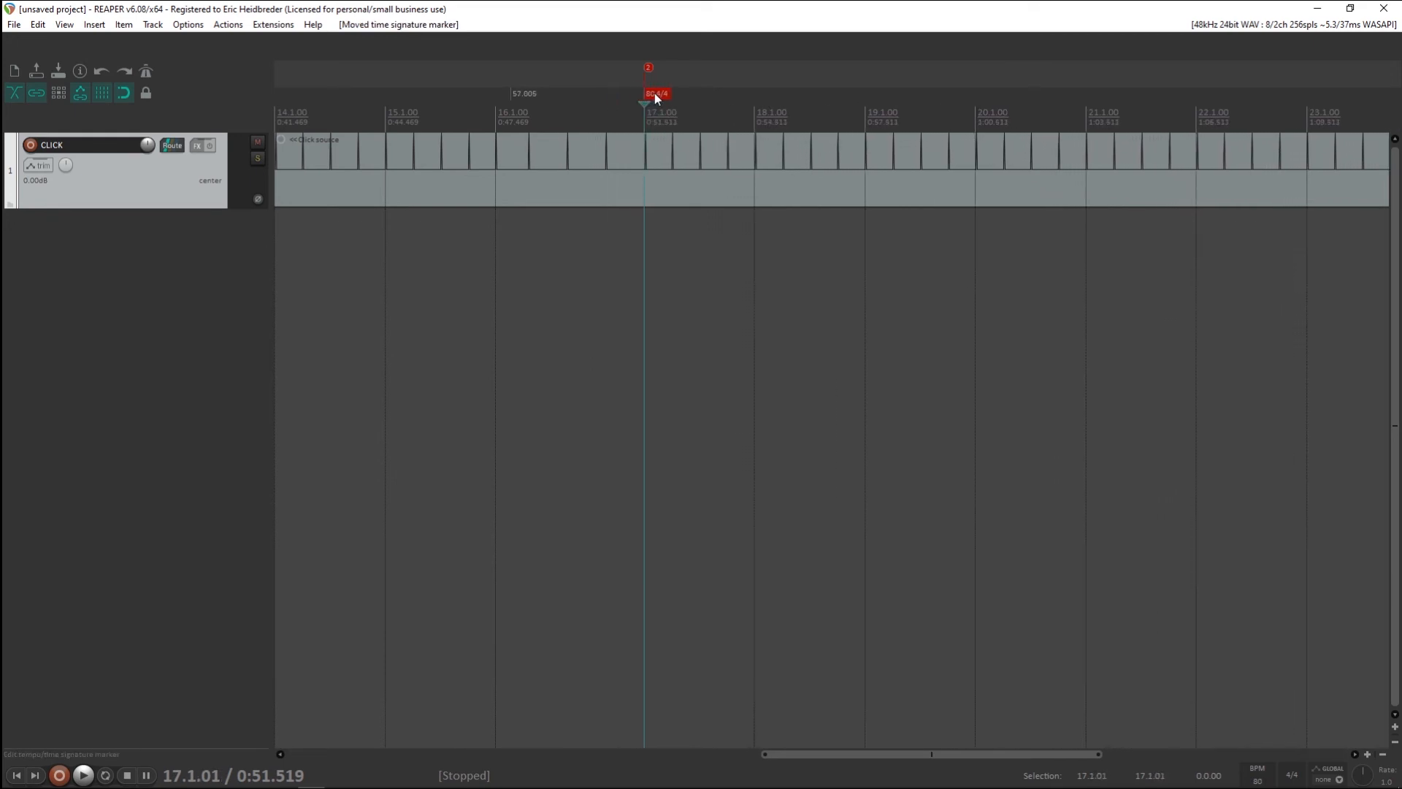
# Split the click item at the 57.005 BPM tempo marker and trim the second part's start to measure 17.1.00
pyautogui.scroll(3, 823, 104)
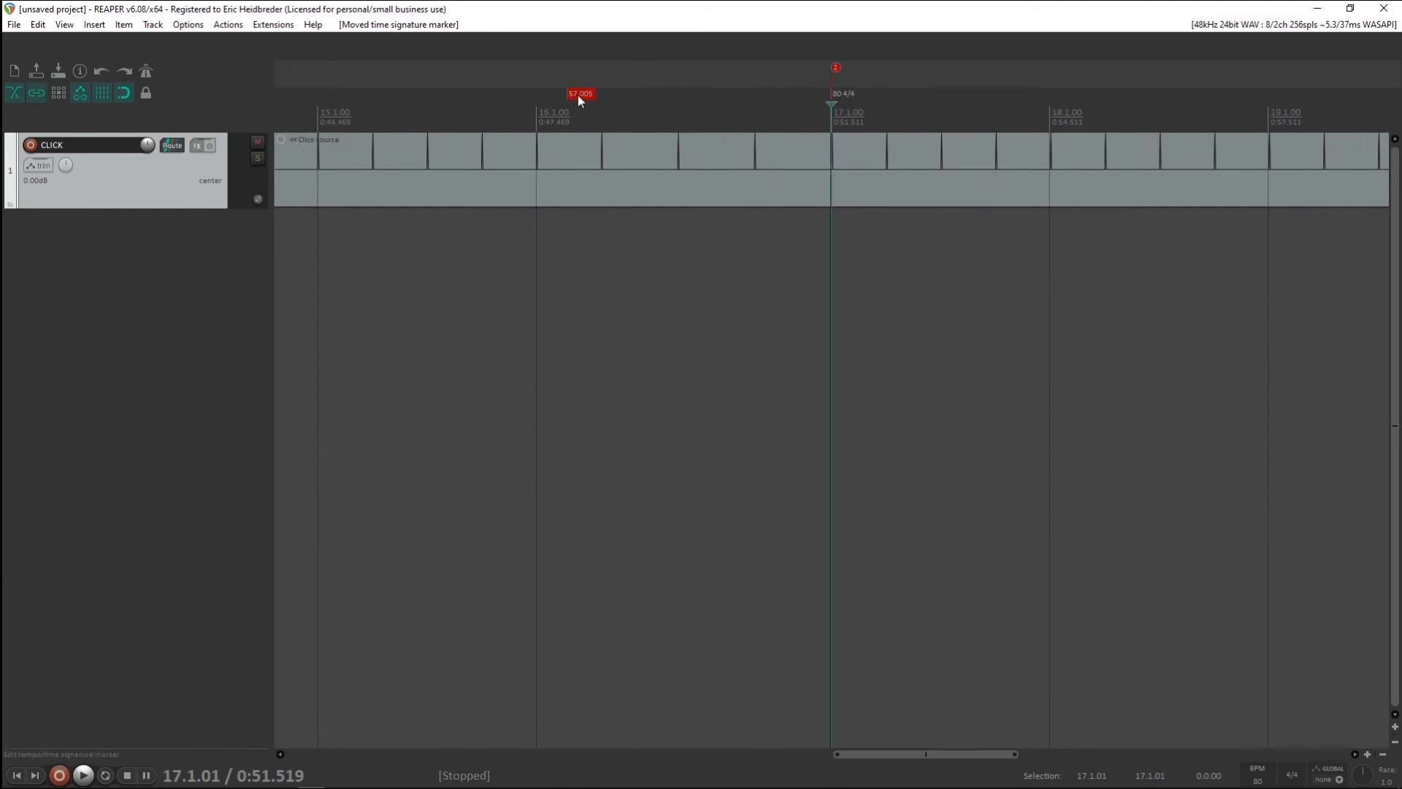
pyautogui.click(572, 157)
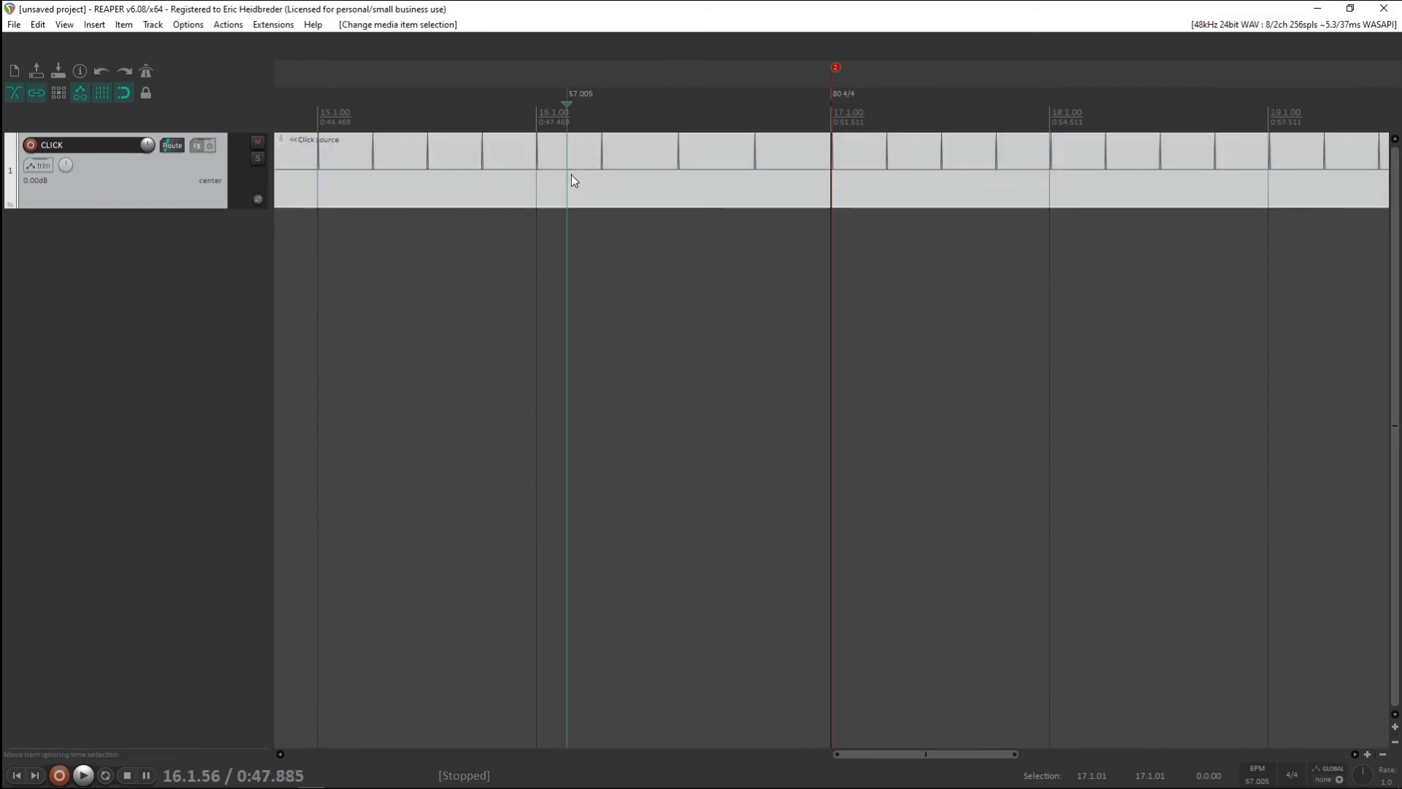
pyautogui.press('s')
pyautogui.press('Escape')
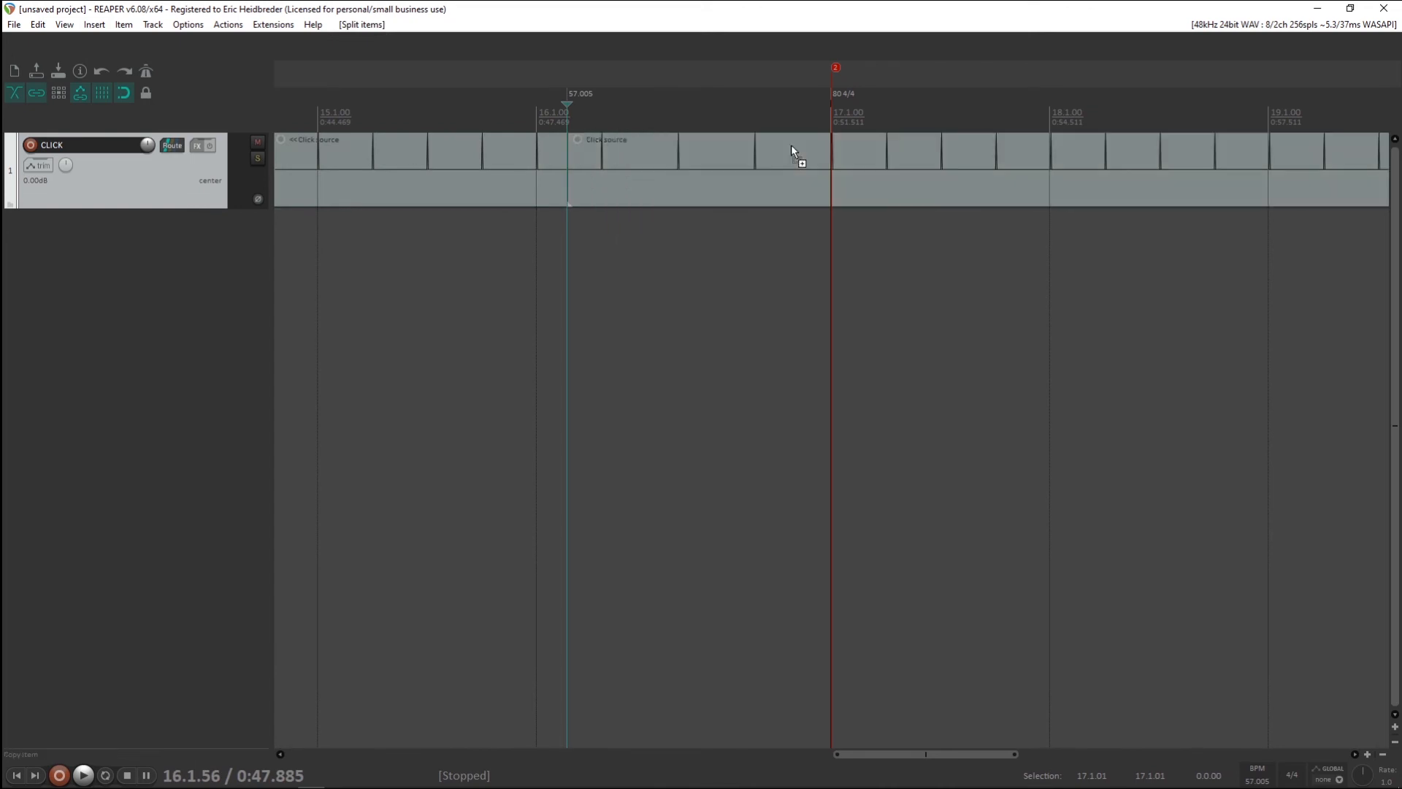
pyautogui.click(564, 158)
pyautogui.click(573, 161)
pyautogui.moveTo(571, 160); pyautogui.dragTo(818, 161)
pyautogui.scroll(-2, 709, 259)
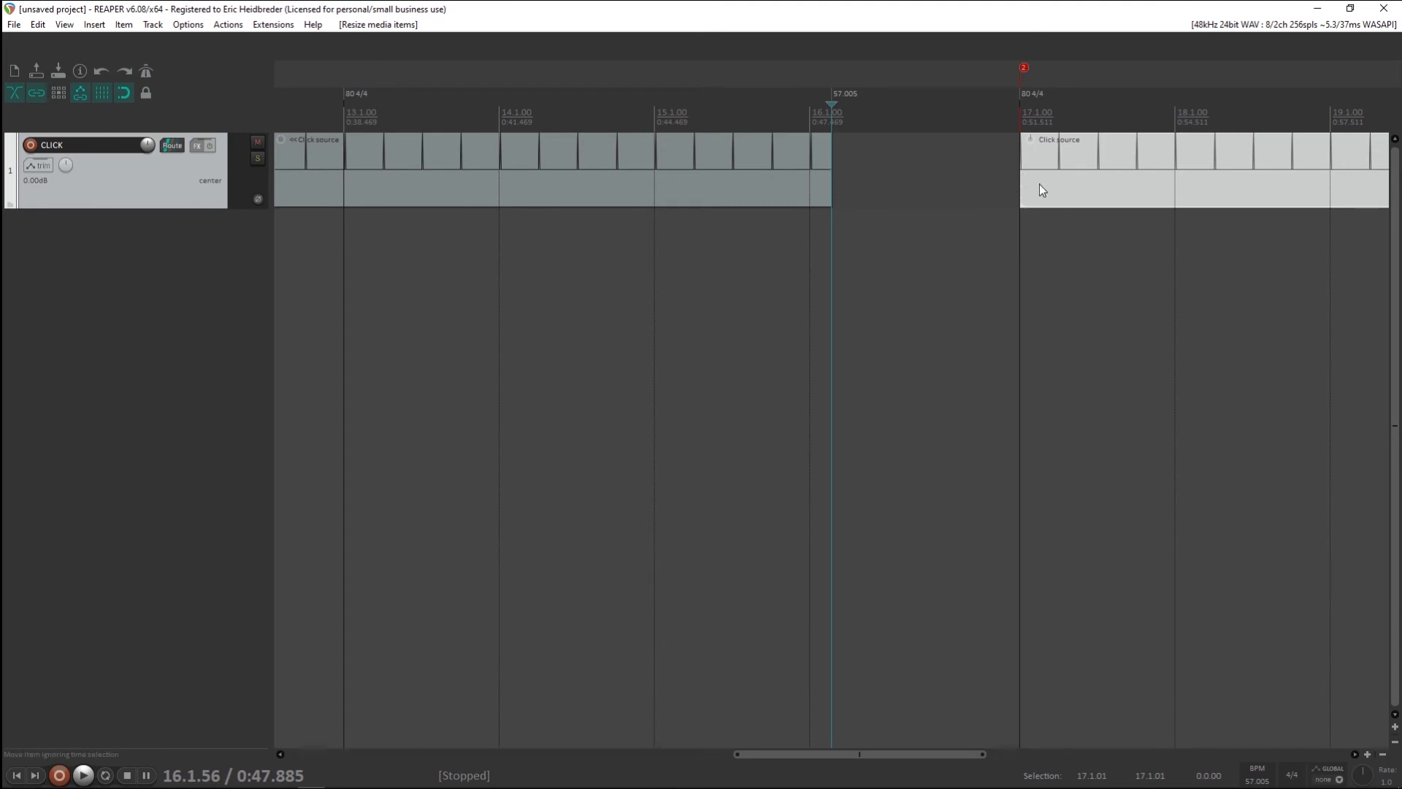
# Play back the click track from 16.1.00 across the silent fermata gap into measure 17
pyautogui.scroll(-3, 889, 228)
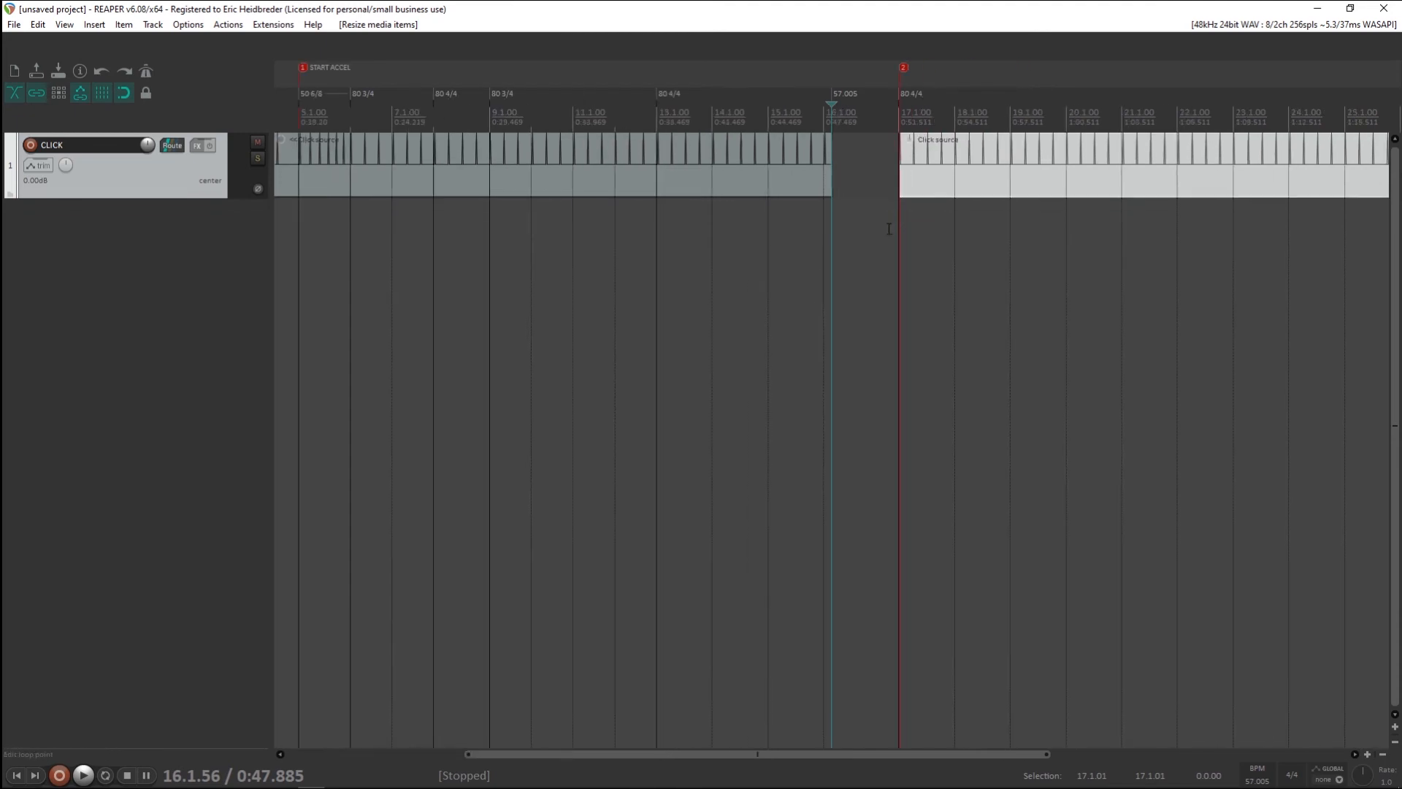
pyautogui.hscroll(3, 888, 229)
pyautogui.click(982, 161)
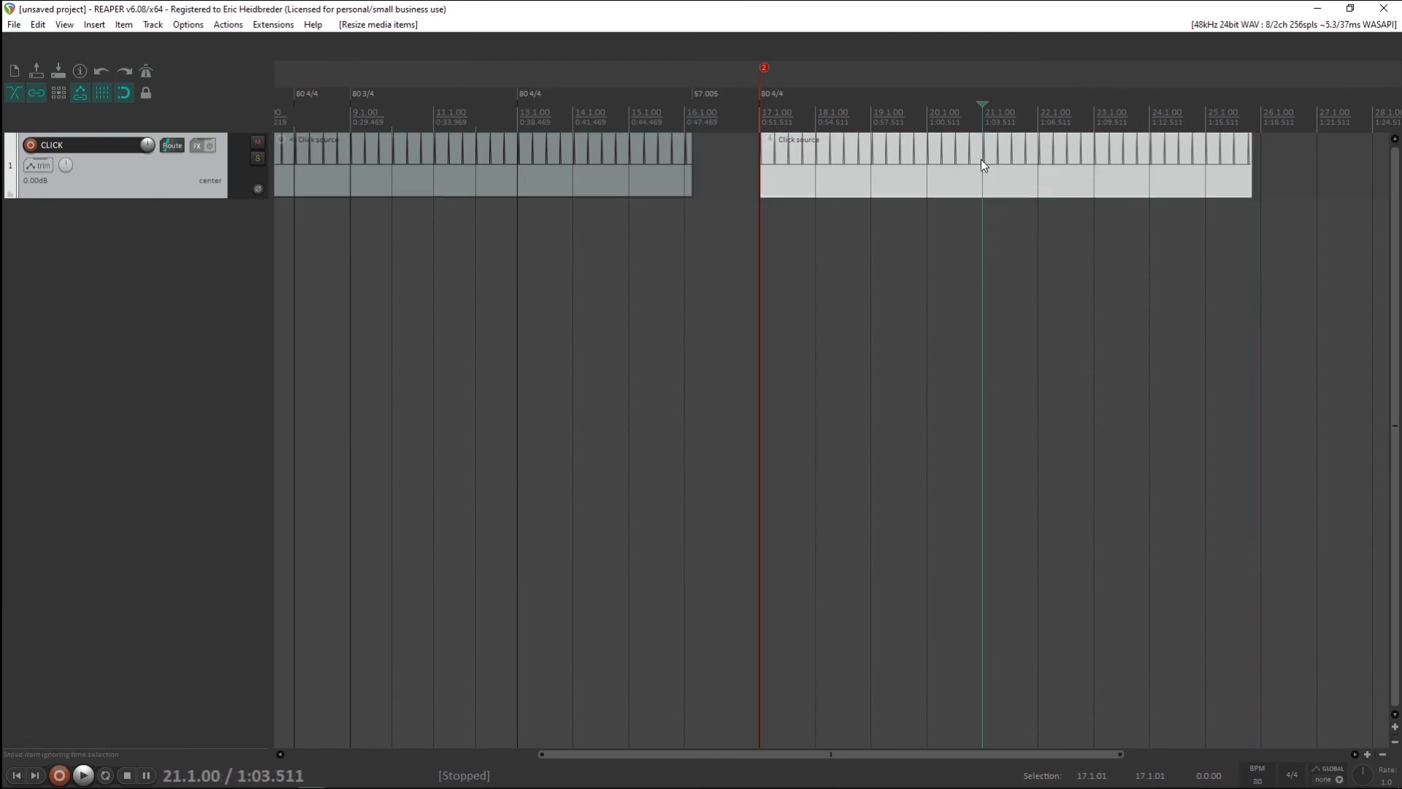
pyautogui.click(686, 117)
pyautogui.press('space')
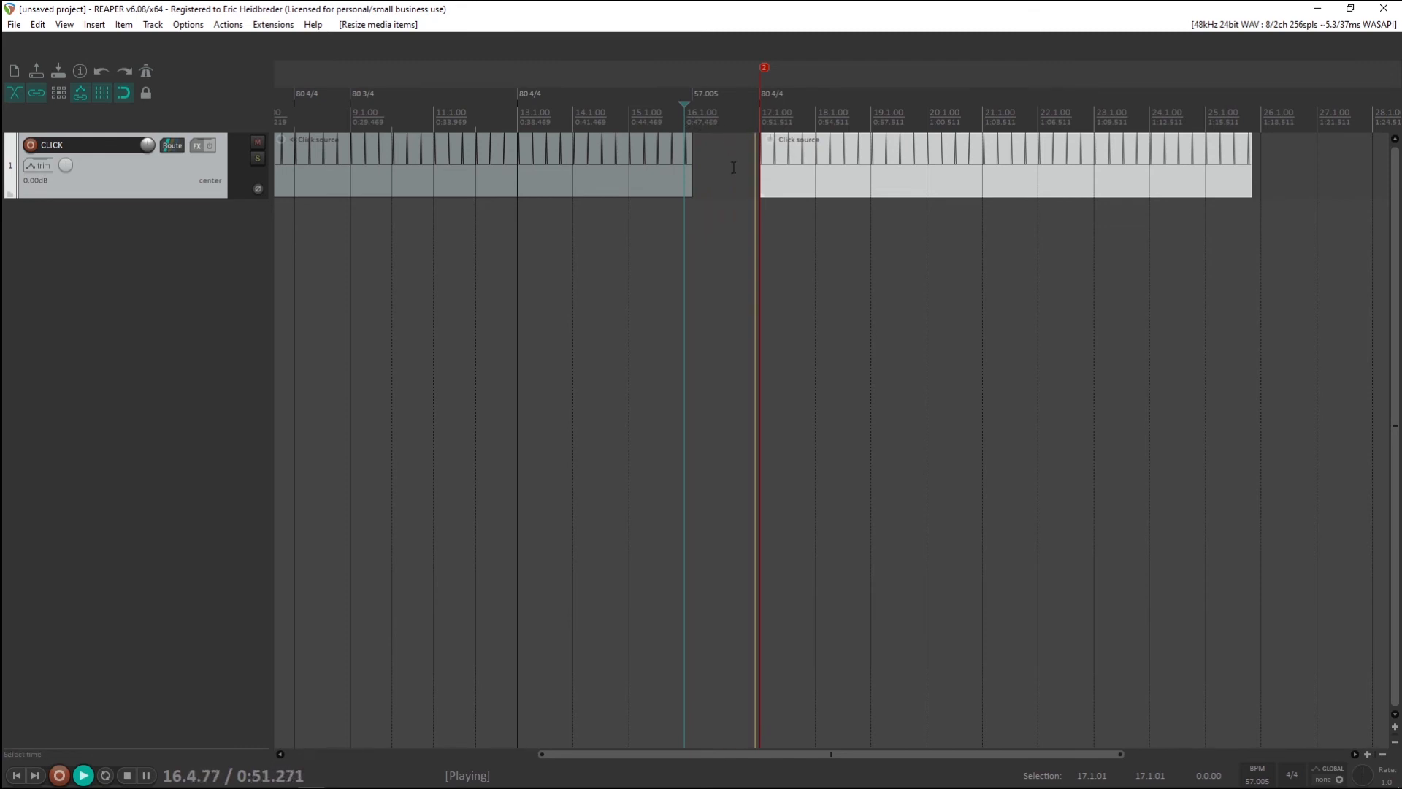
pyautogui.press('space')
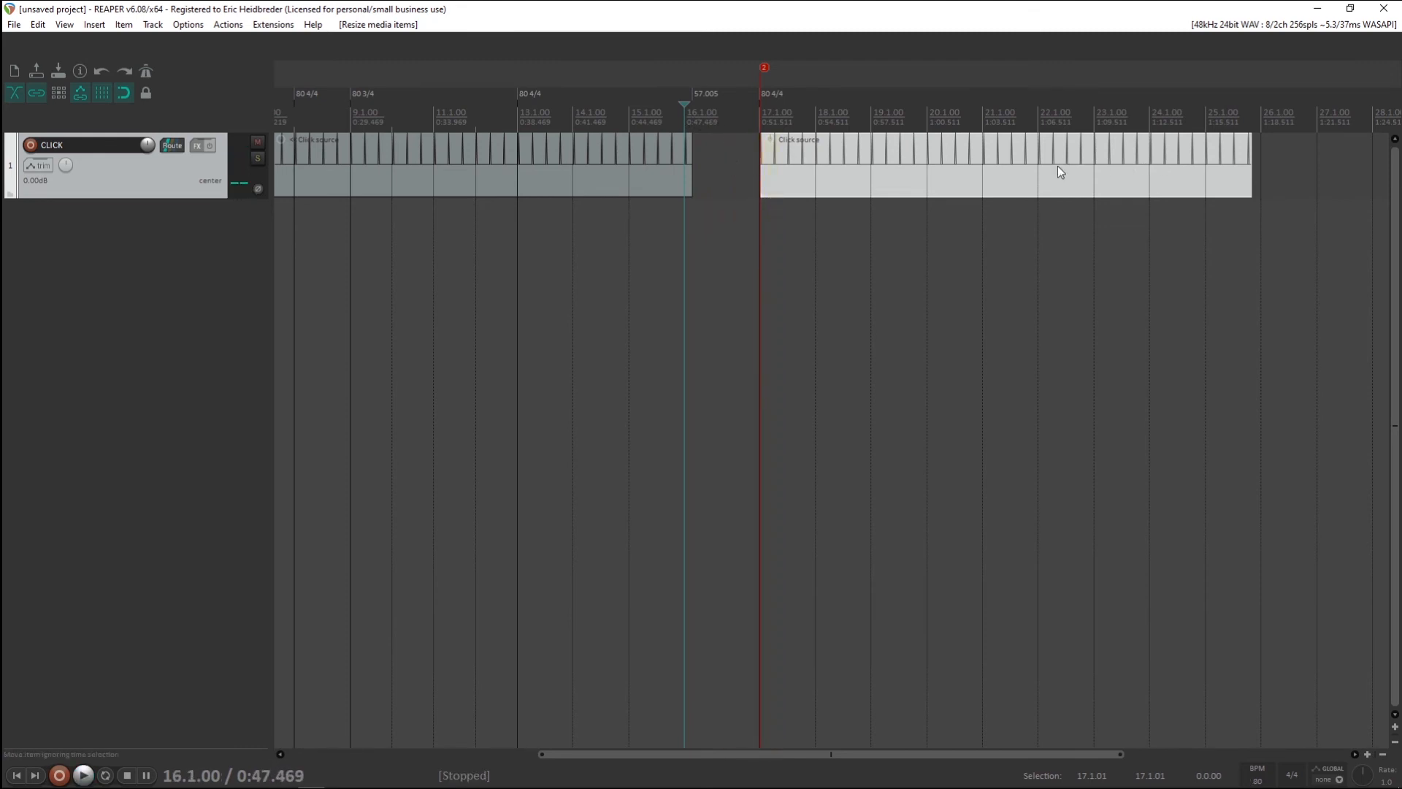
pyautogui.click(988, 169)
pyautogui.press('s')
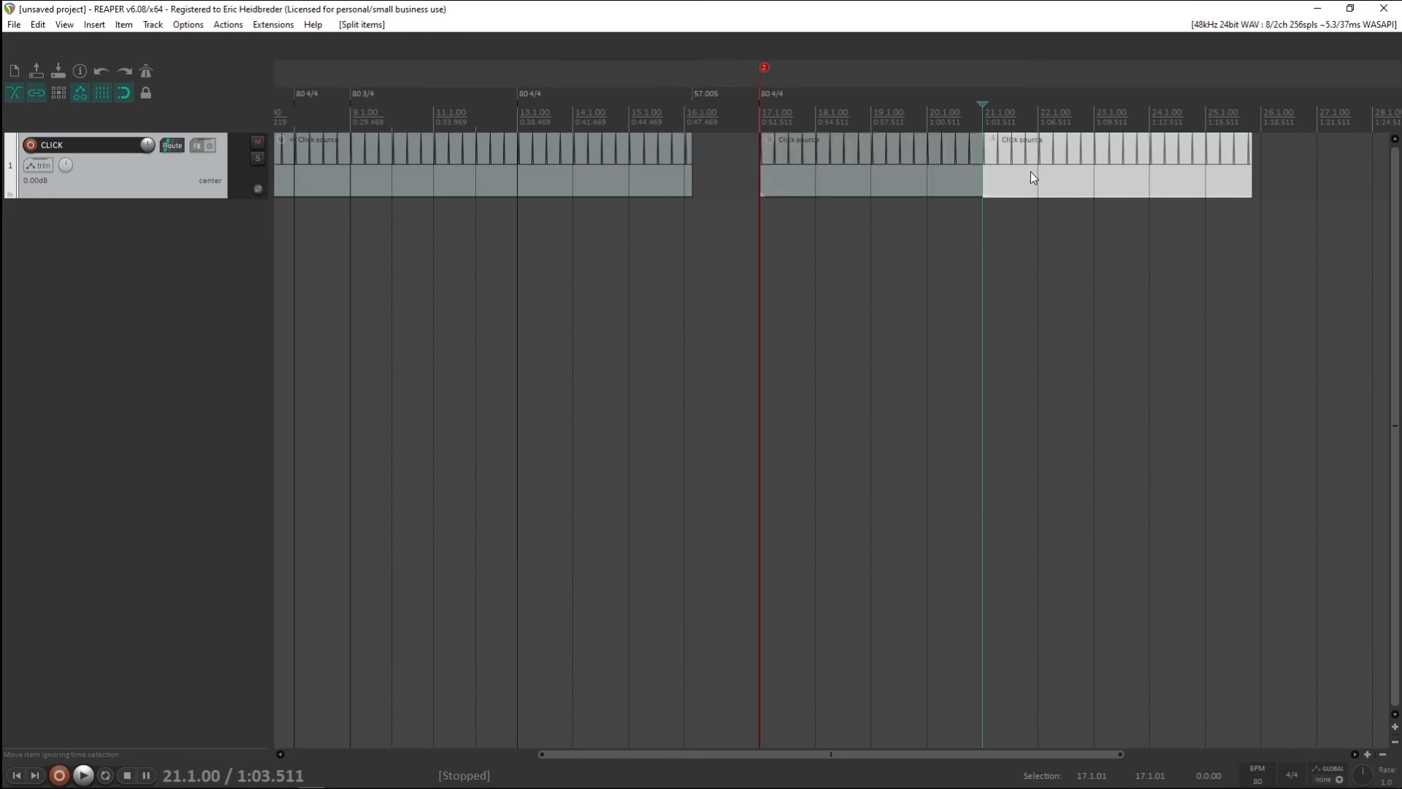
pyautogui.click(1039, 174)
pyautogui.hotkey('ctrl', 'z')
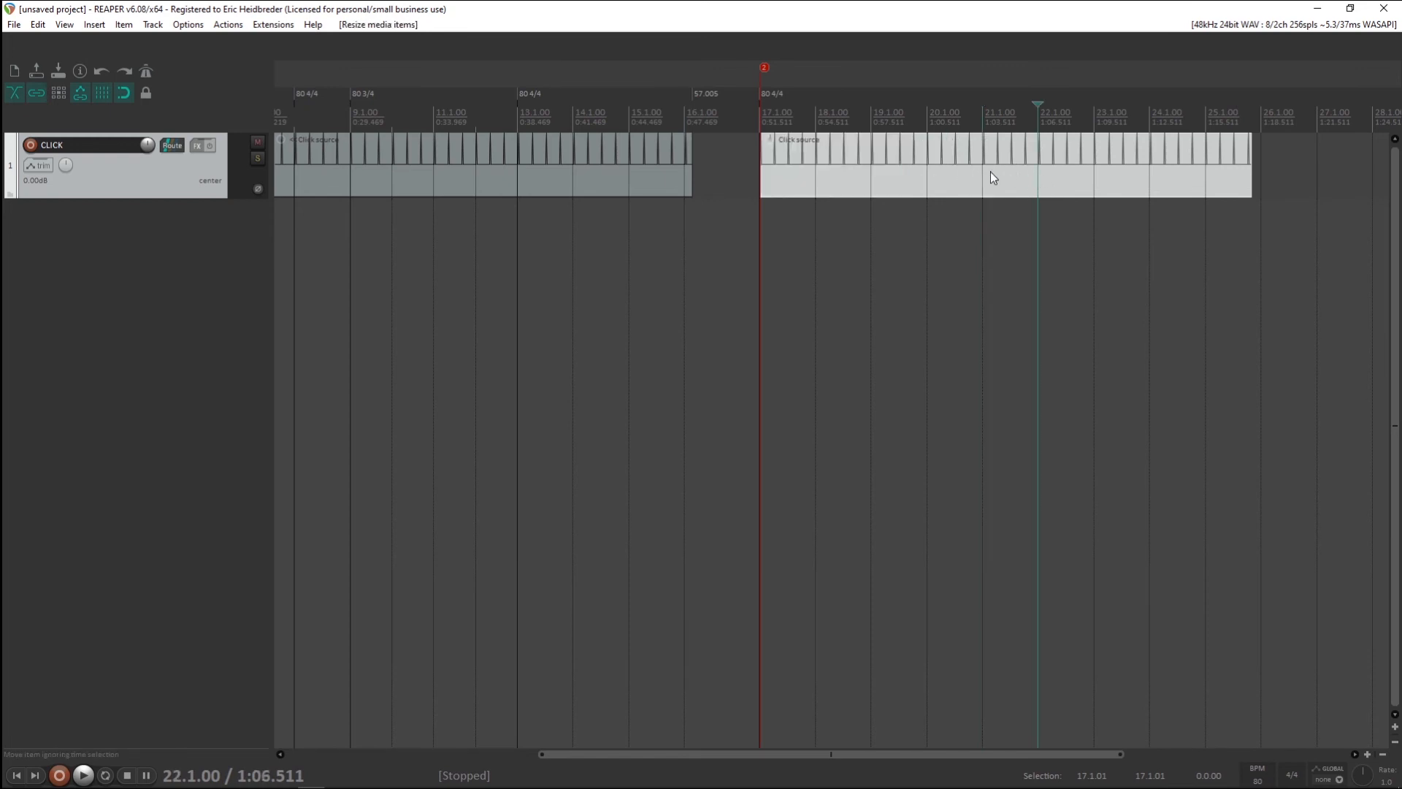
# Select measure 21 of the click item, copy that bar to a new track below at 20.1.00, and clear the time selection
pyautogui.moveTo(985, 212); pyautogui.dragTo(1039, 212)
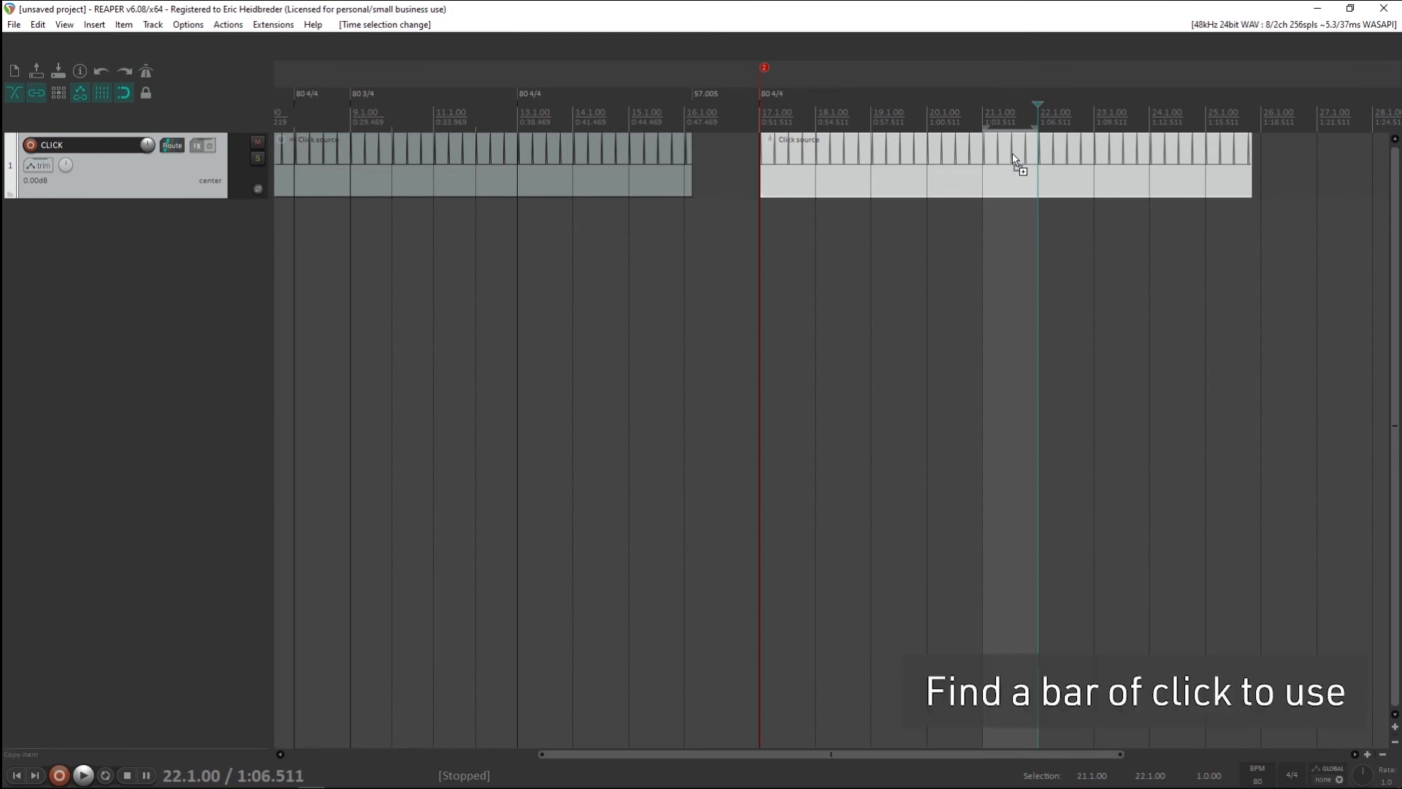
pyautogui.click(983, 242)
pyautogui.moveTo(982, 242); pyautogui.dragTo(1032, 241)
pyautogui.moveTo(1003, 144); pyautogui.dragTo(954, 230)
pyautogui.click(954, 231)
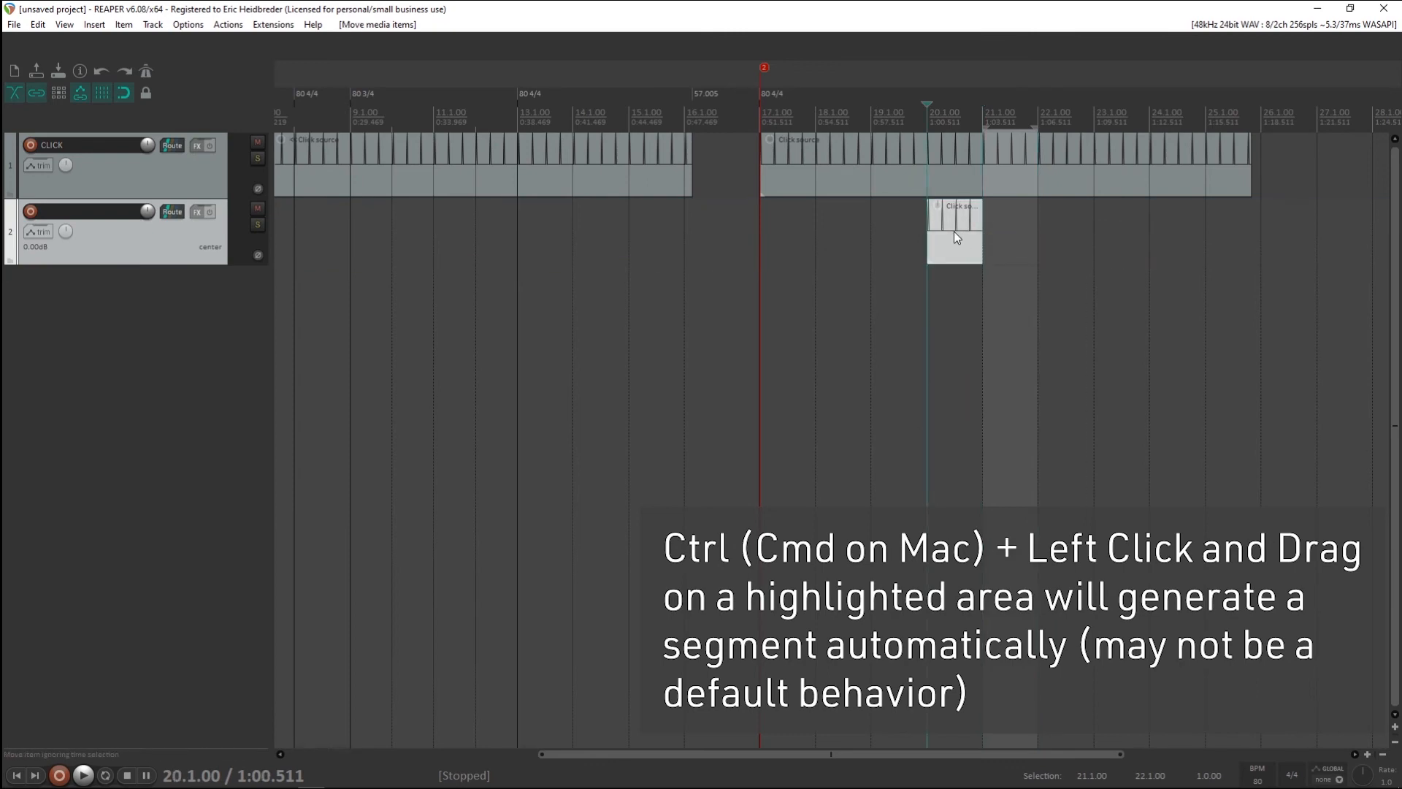
pyautogui.click(956, 231)
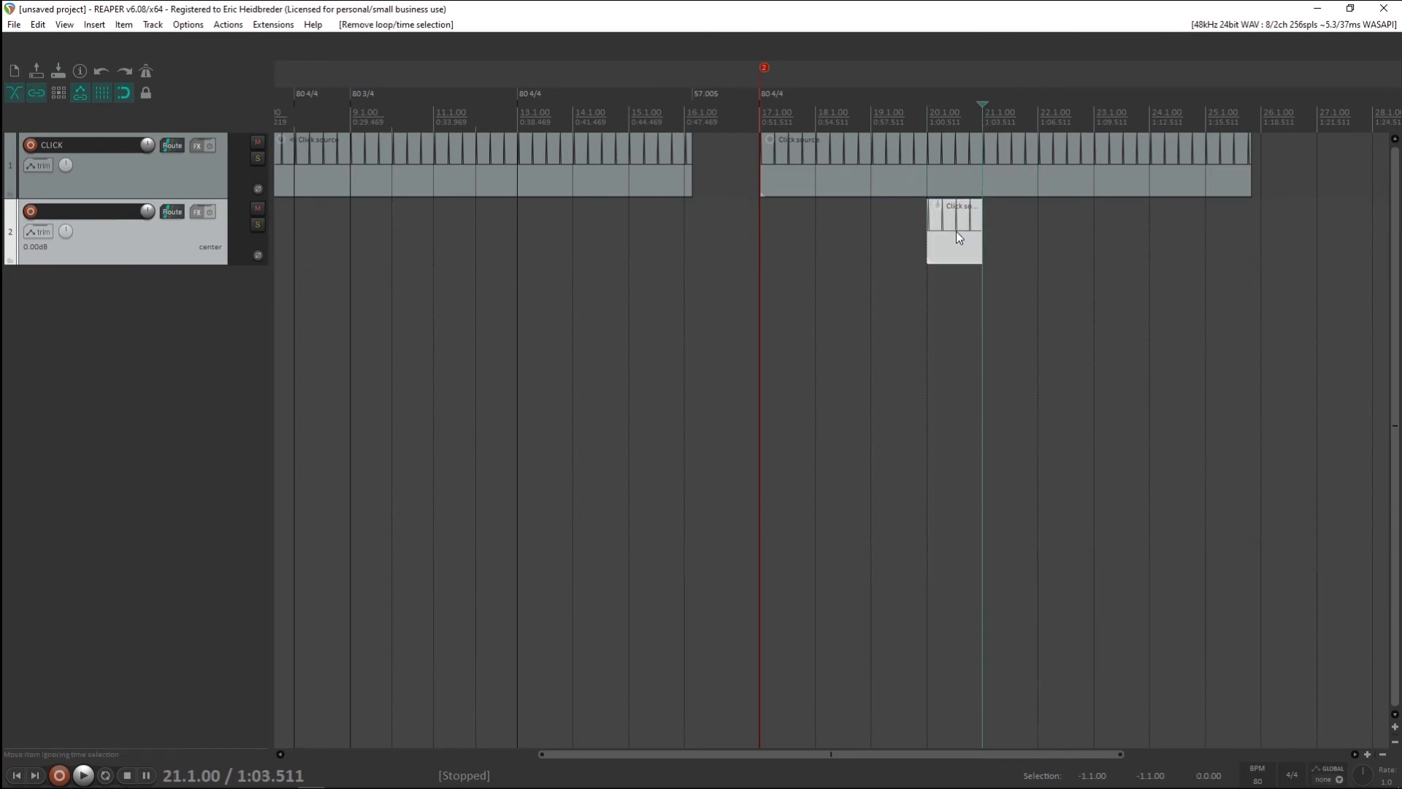
# Remove the default fade-in from the copied one-bar click item on the second track
pyautogui.scroll(4, 957, 233)
pyautogui.scroll(1, 701, 226)
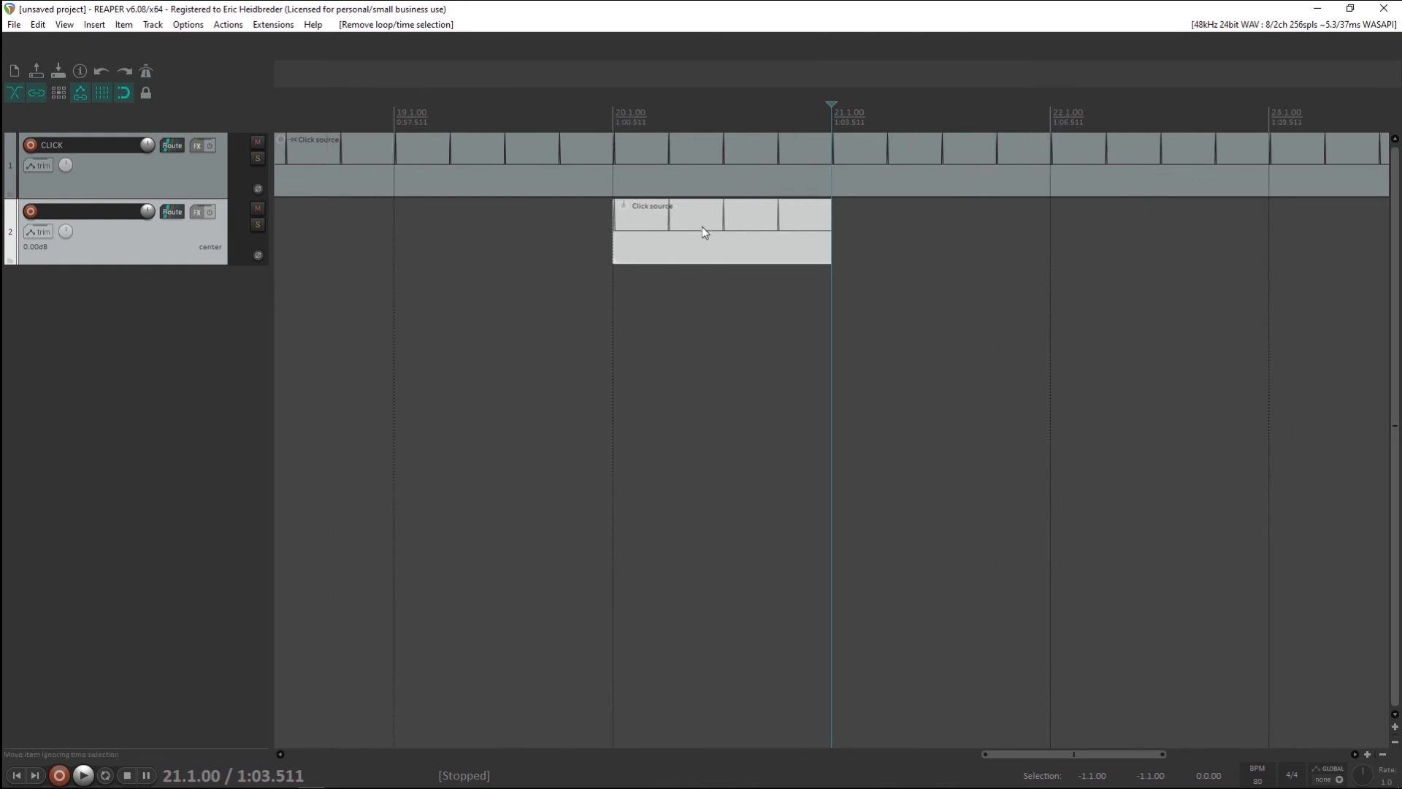
pyautogui.scroll(1, 647, 229)
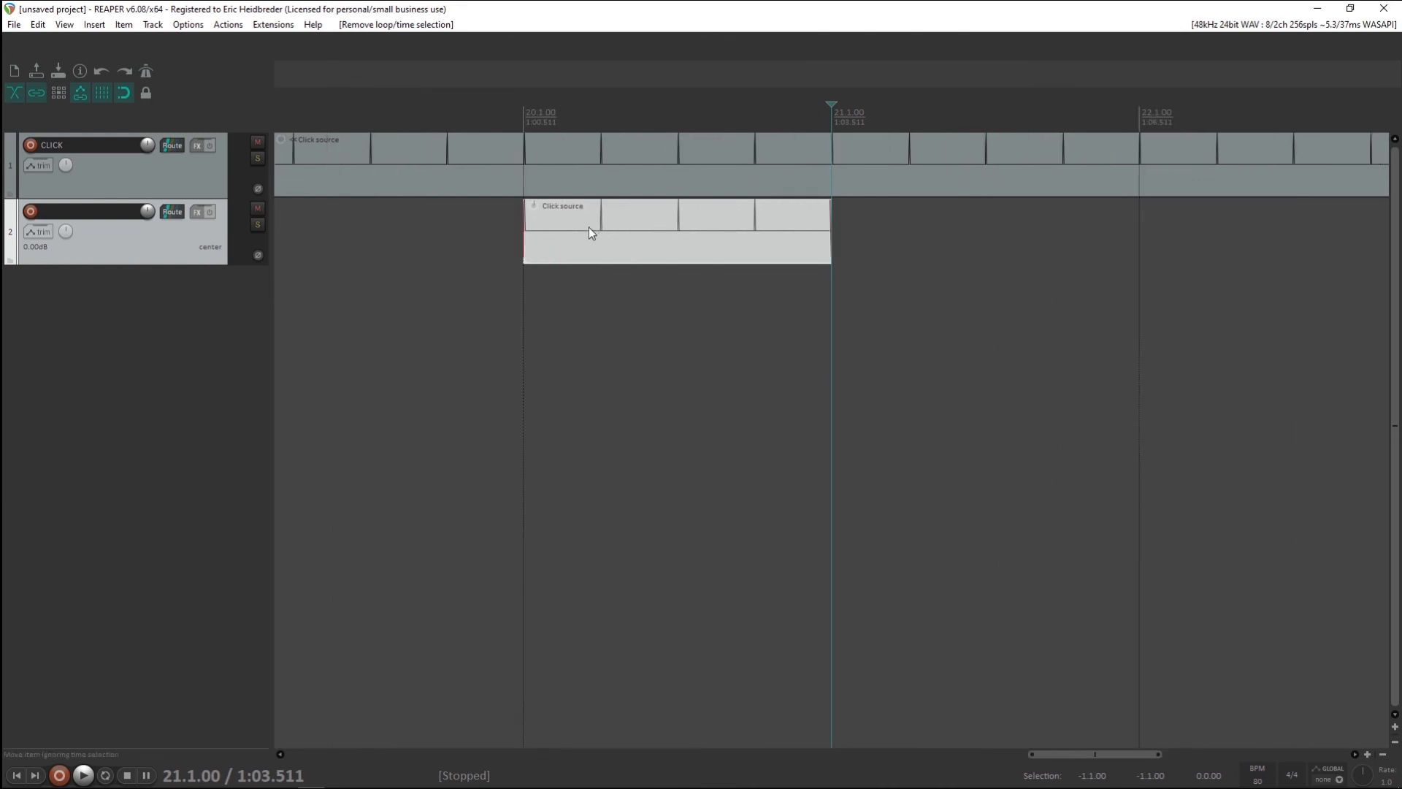
pyautogui.click(541, 232)
pyautogui.scroll(7, 537, 231)
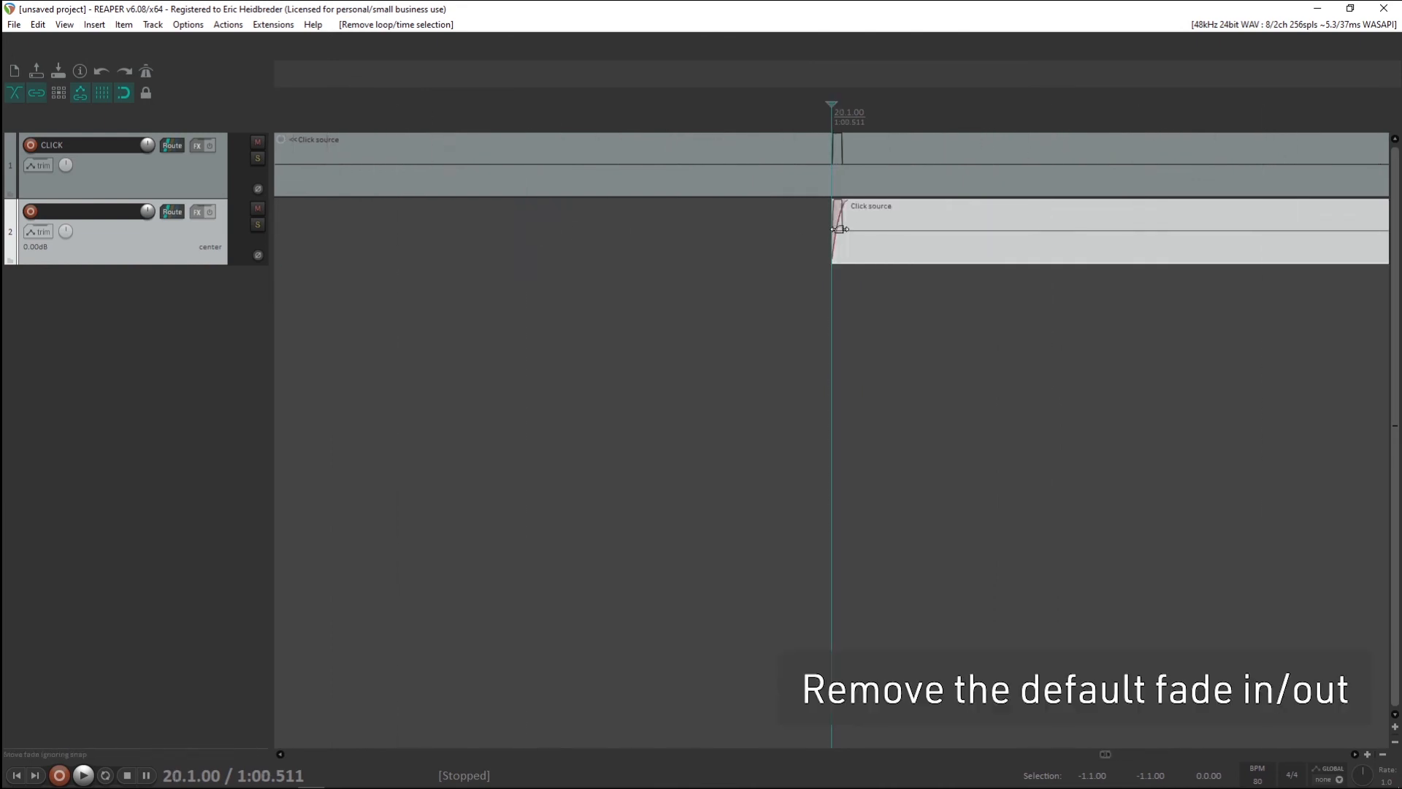
pyautogui.moveTo(847, 232); pyautogui.dragTo(820, 229)
pyautogui.scroll(-9, 996, 225)
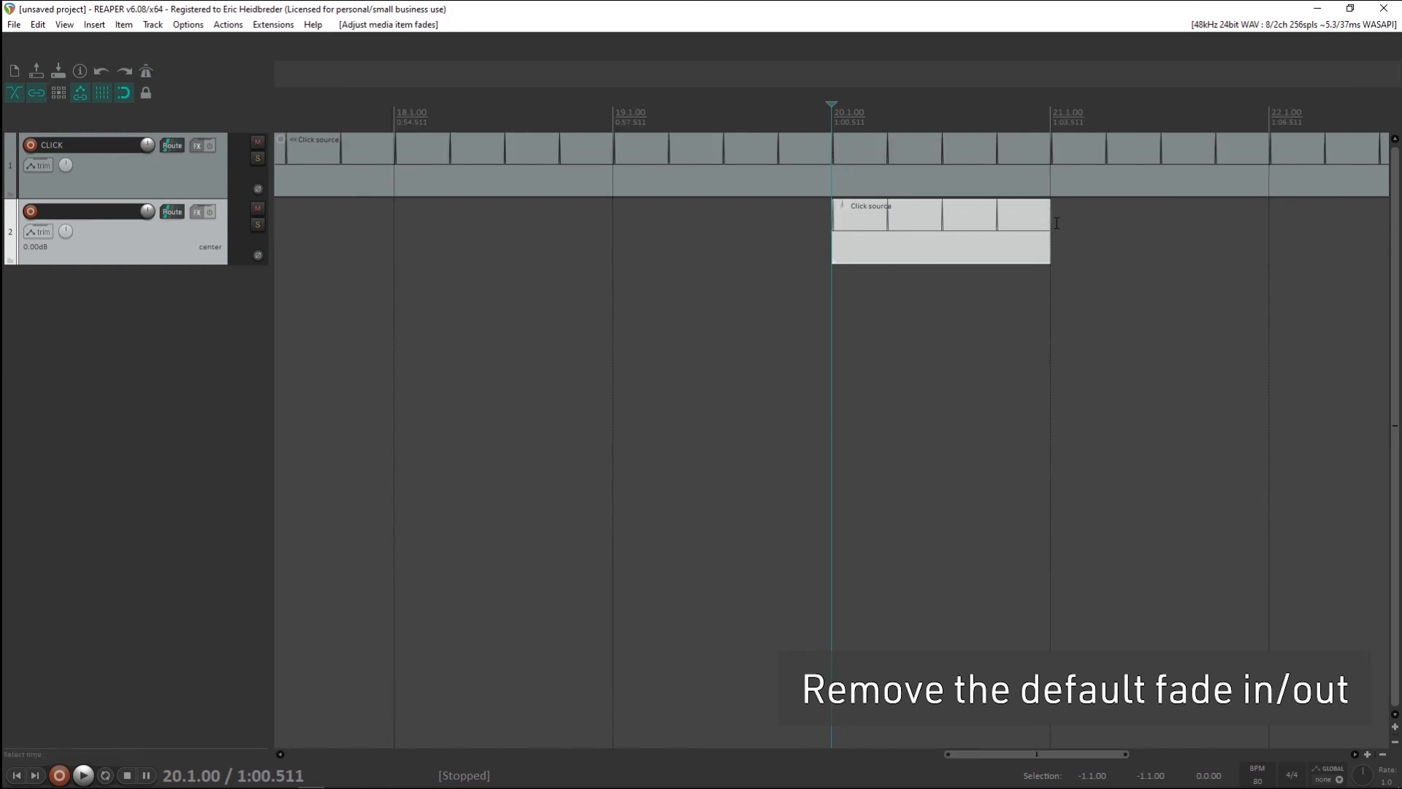
# Remove the default fade-out from the end of the one-bar click item on the second track
pyautogui.click(1052, 224)
pyautogui.scroll(5, 1051, 224)
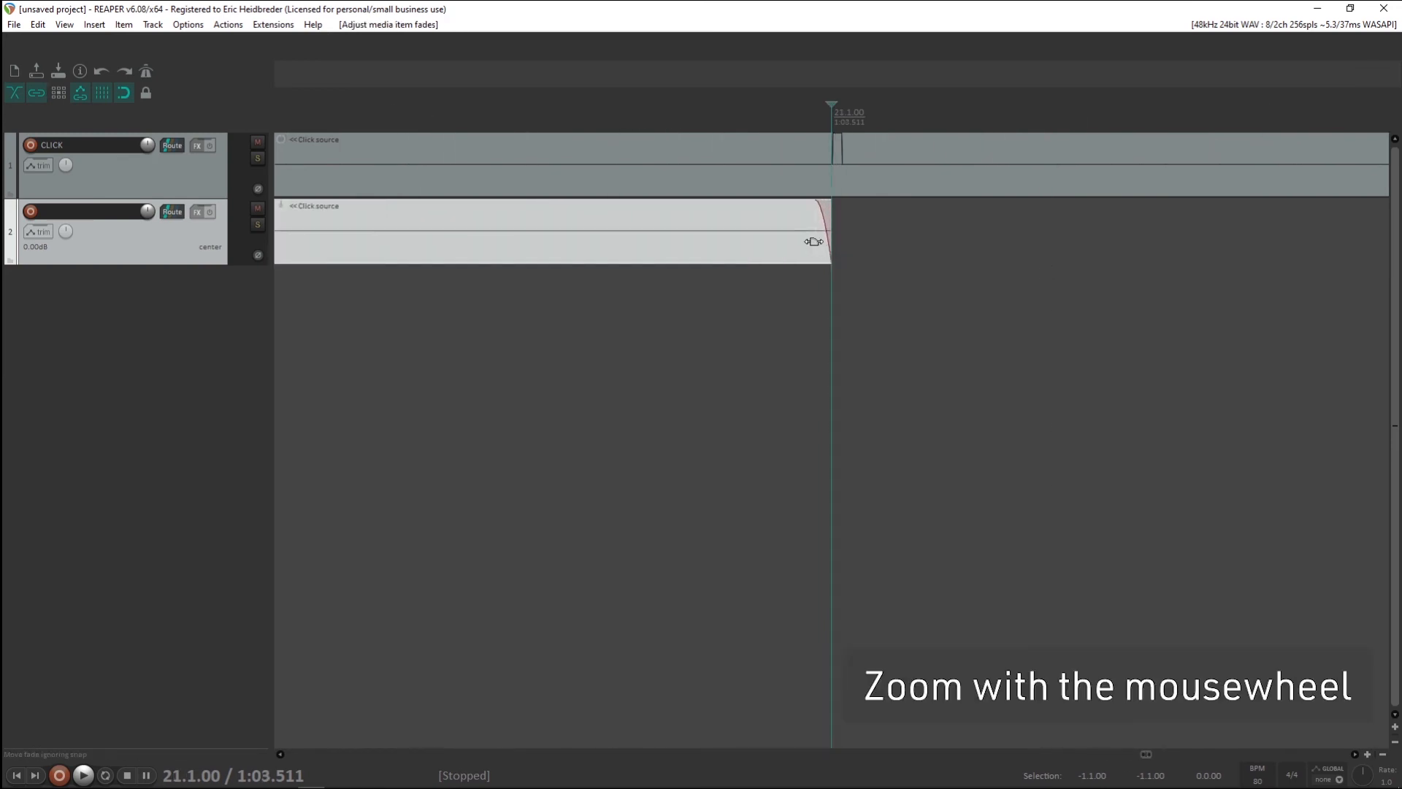
pyautogui.moveTo(815, 241); pyautogui.dragTo(831, 242)
# Glue the one-bar click item on the second track into its own audio item
pyautogui.scroll(-4, 806, 246)
pyautogui.scroll(-1, 727, 246)
pyautogui.click(756, 223)
pyautogui.rightClick(753, 218)
pyautogui.click(822, 526)
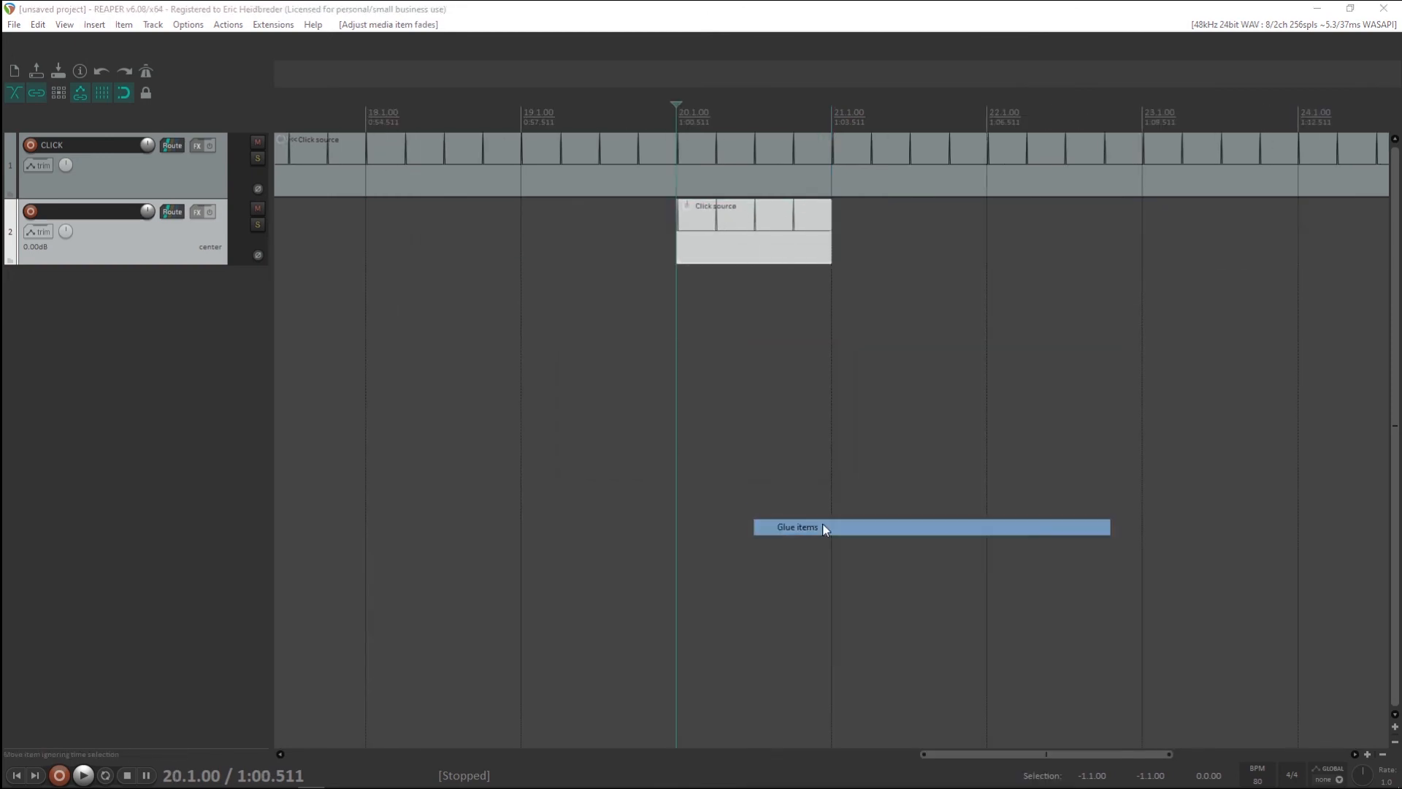
pyautogui.scroll(-5, 766, 346)
pyautogui.scroll(5, 766, 345)
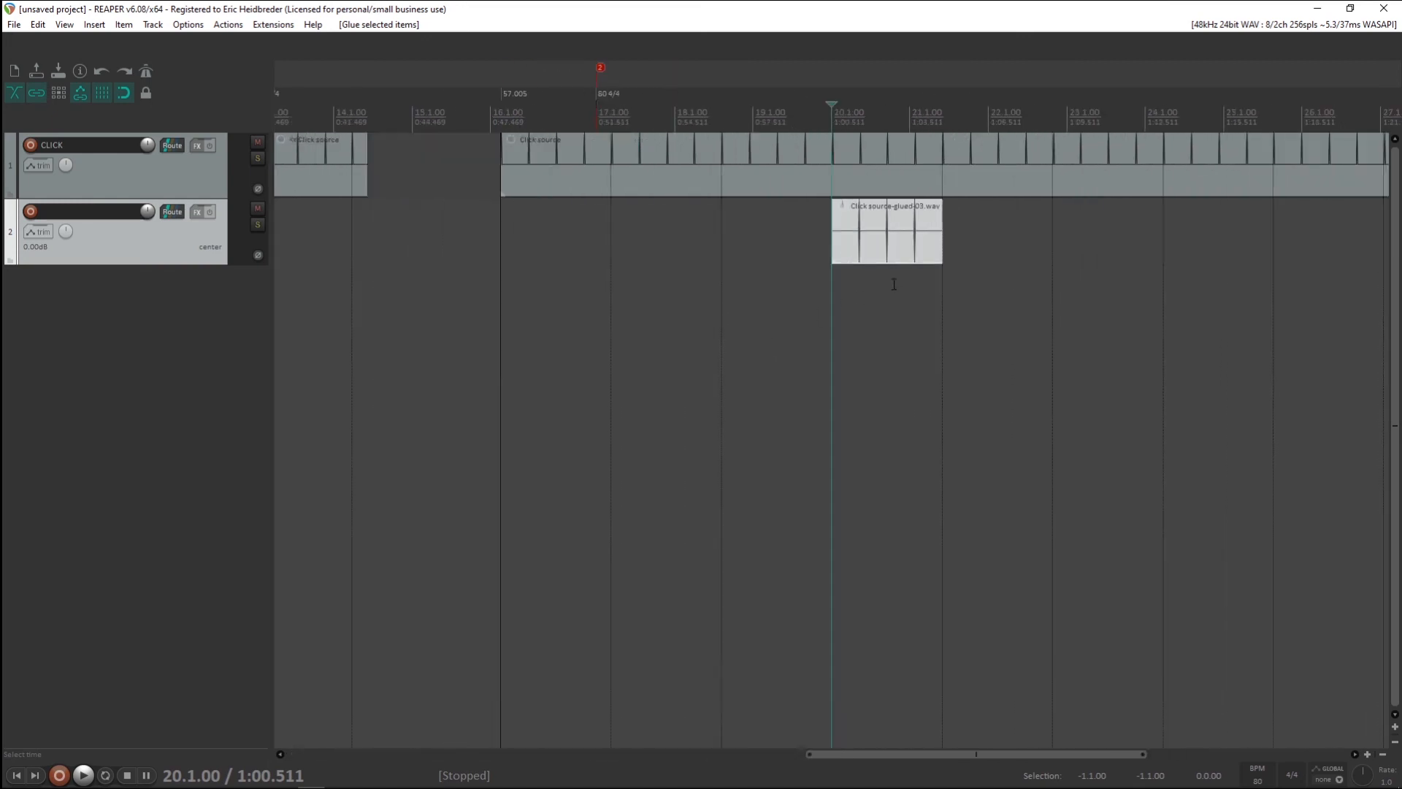
pyautogui.moveTo(918, 252)
pyautogui.mouseDown()
pyautogui.moveTo(877, 238)
pyautogui.moveTo(903, 251)
pyautogui.mouseUp()
pyautogui.hotkey('ctrl', 'z')
pyautogui.hotkey('ctrl', 'z')
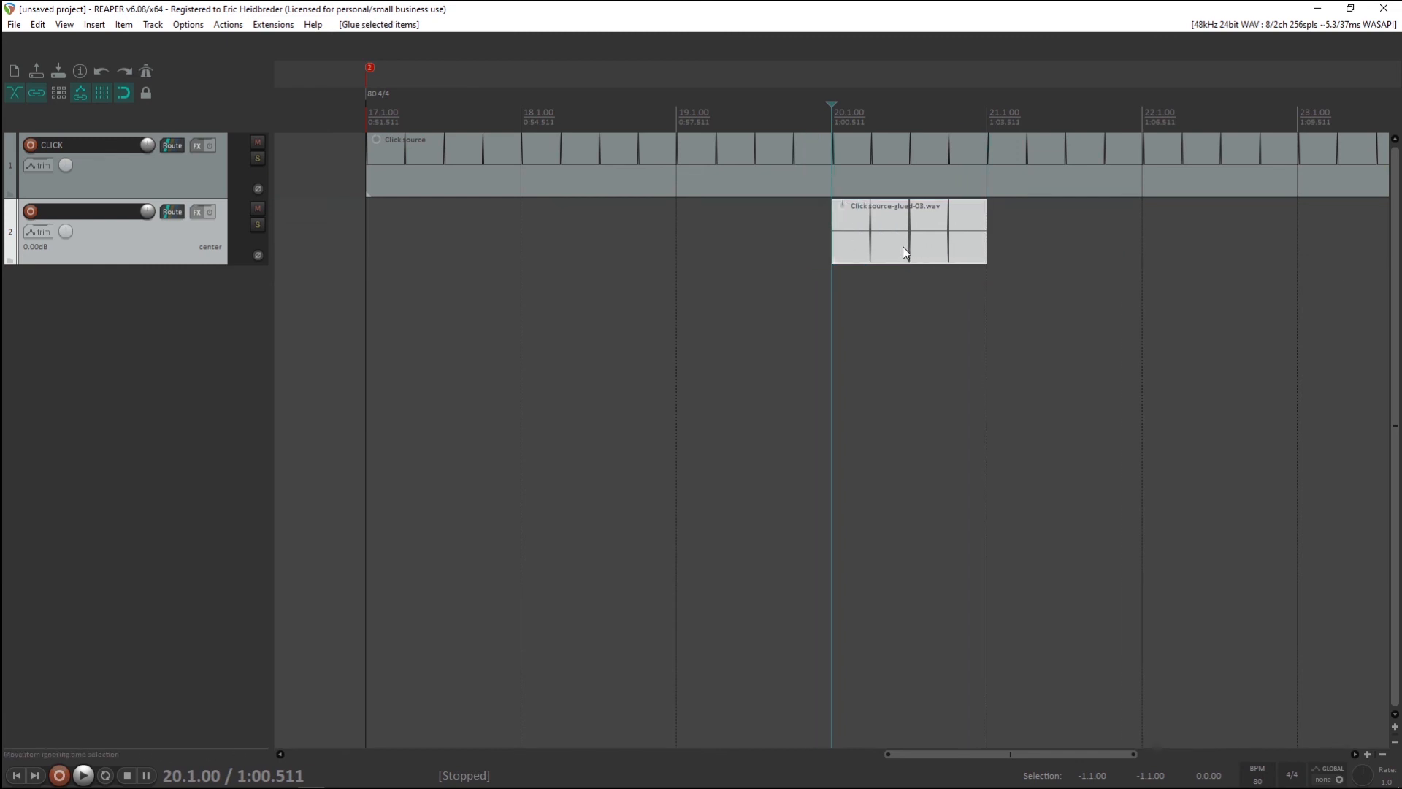
# Move the glued one-bar click item on the second track so that it ends exactly at measure 17.1.00
pyautogui.scroll(-4, 903, 247)
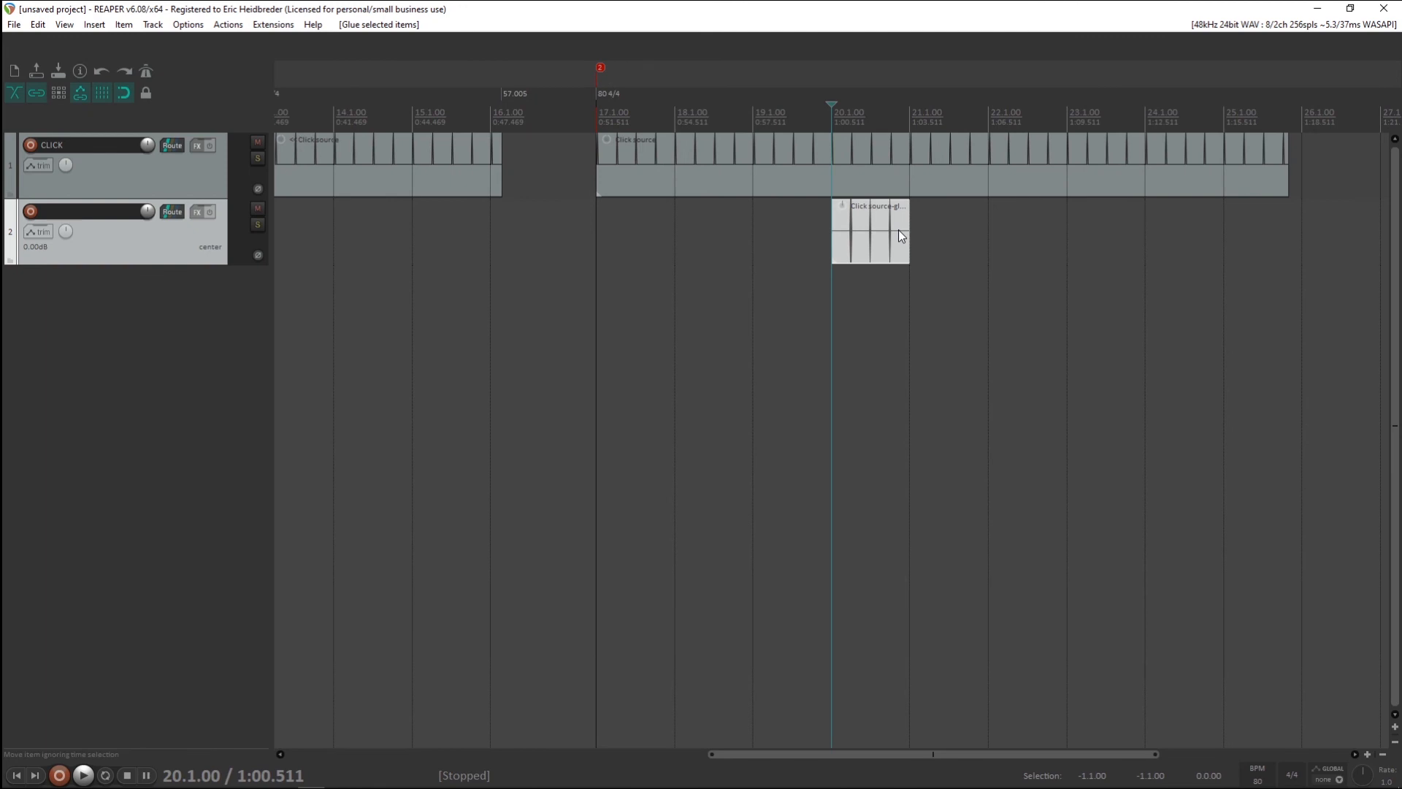
pyautogui.moveTo(889, 230); pyautogui.dragTo(574, 249)
pyautogui.click(601, 241)
pyautogui.scroll(5, 601, 241)
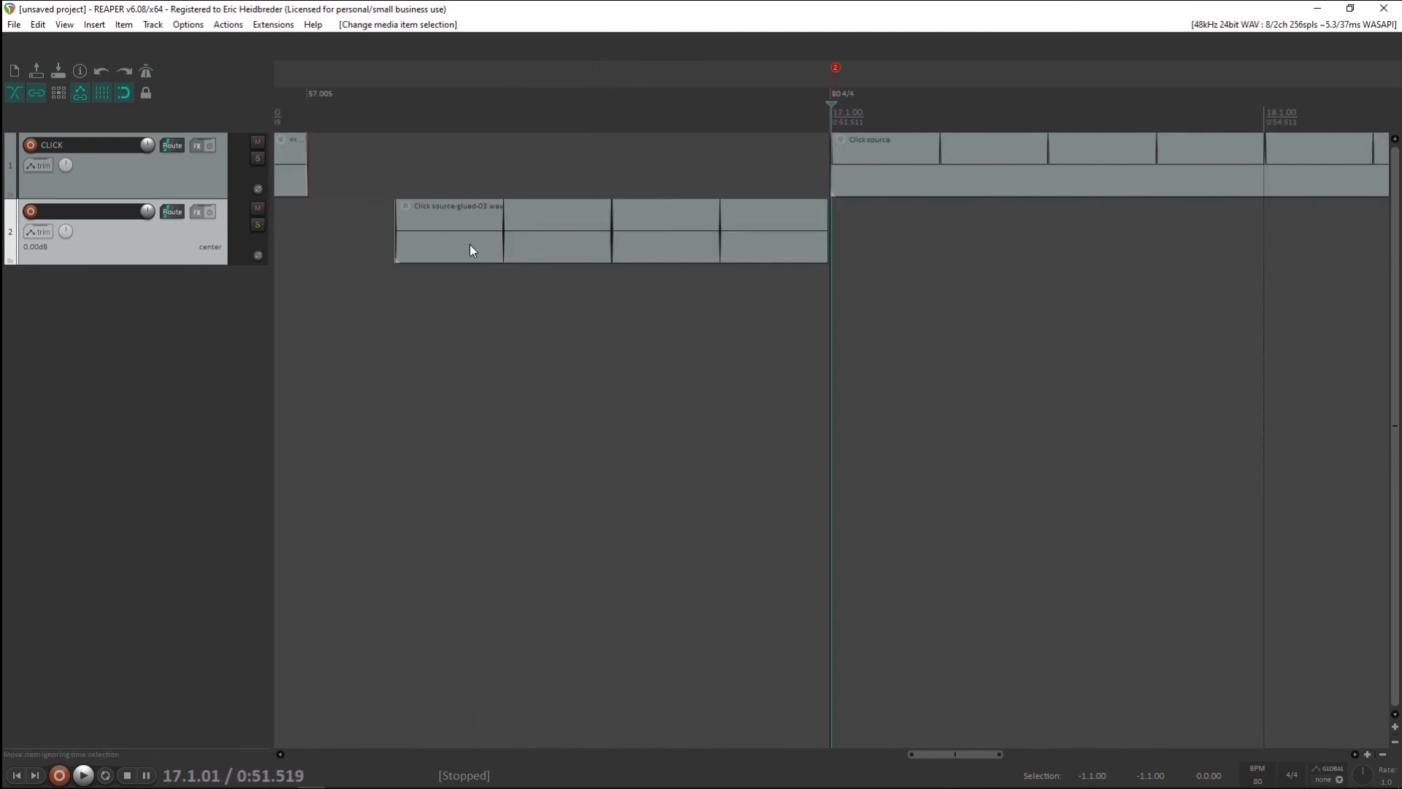
pyautogui.moveTo(584, 224); pyautogui.dragTo(595, 234)
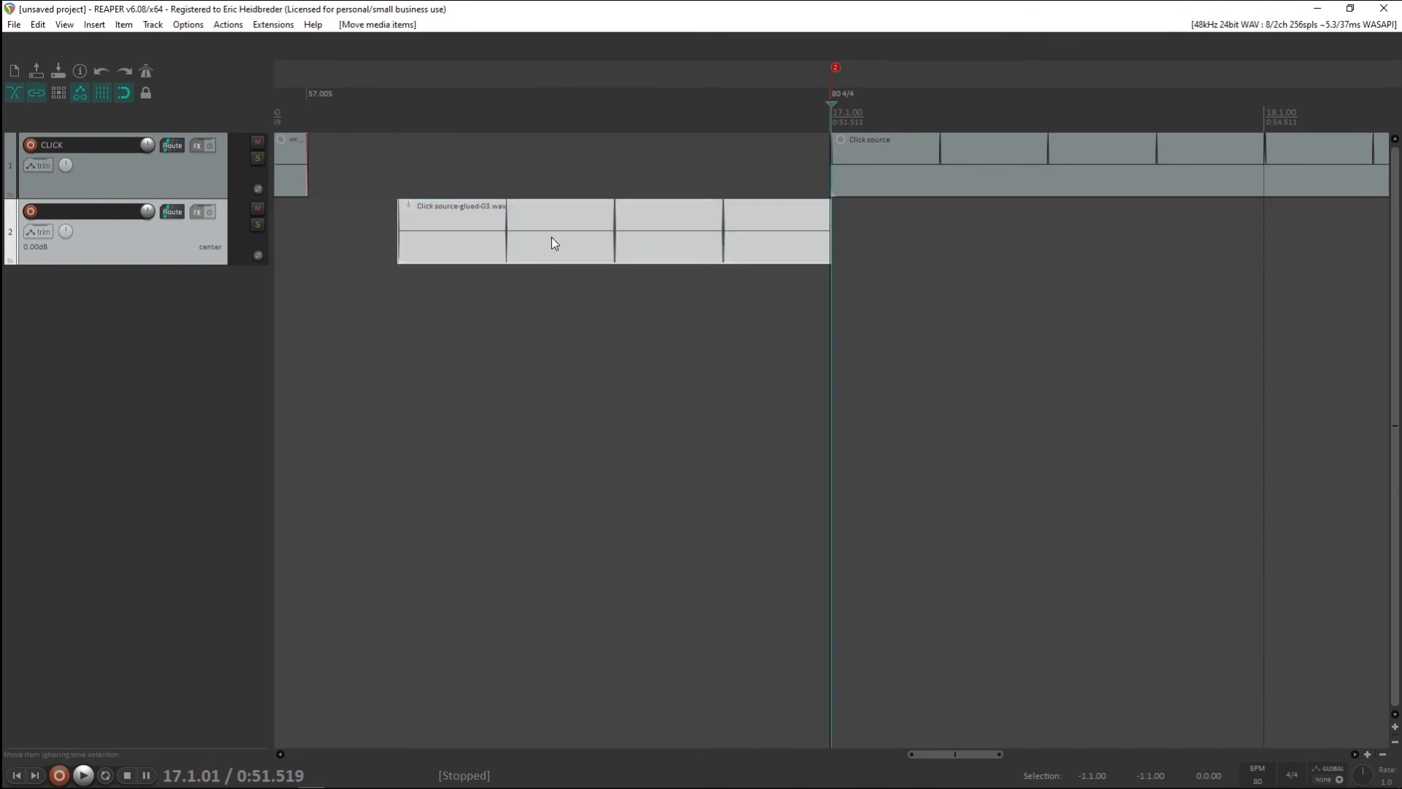
# Play back the project from 15.1.00 through the fermata gap and the warning click bar
pyautogui.click(394, 241)
pyautogui.scroll(-3, 394, 241)
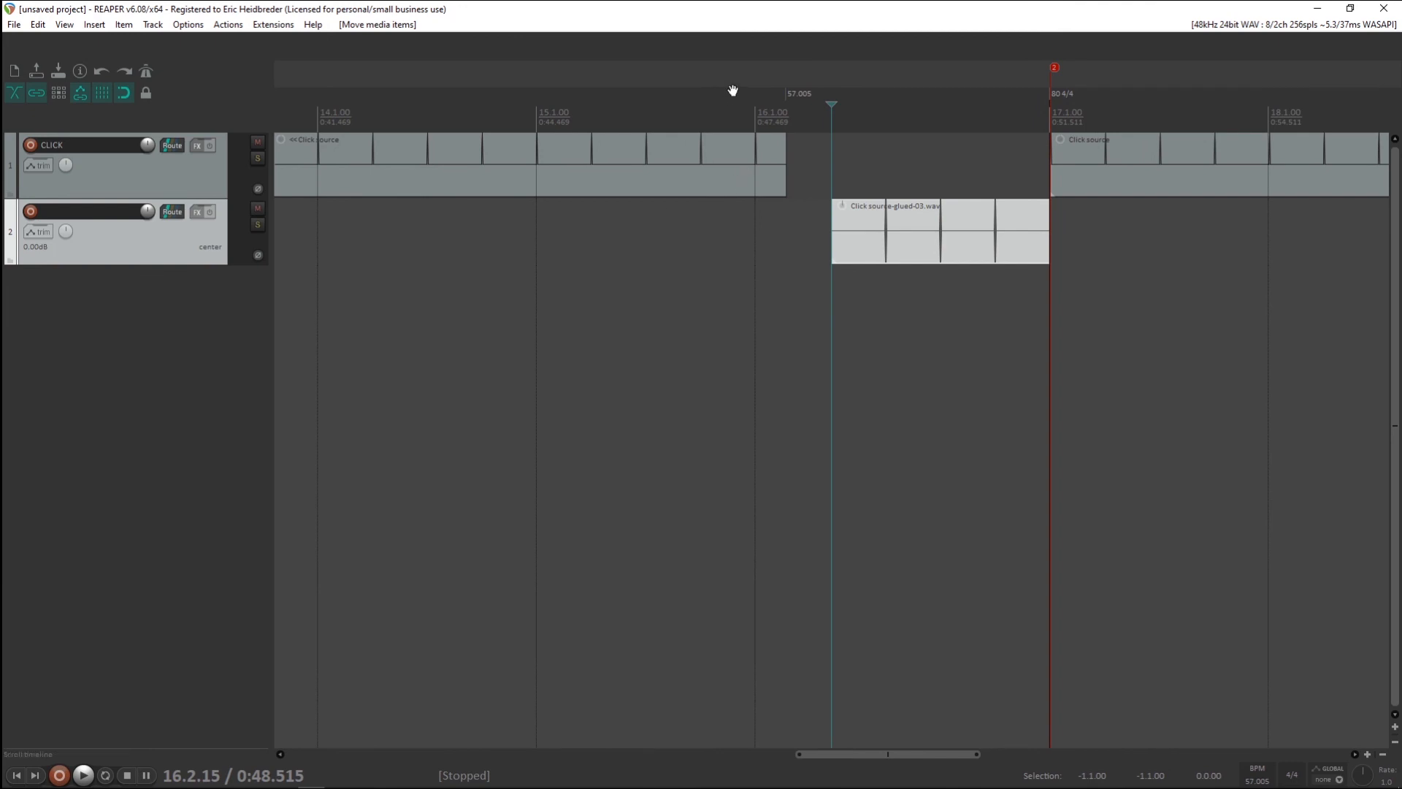
pyautogui.click(760, 123)
pyautogui.click(541, 122)
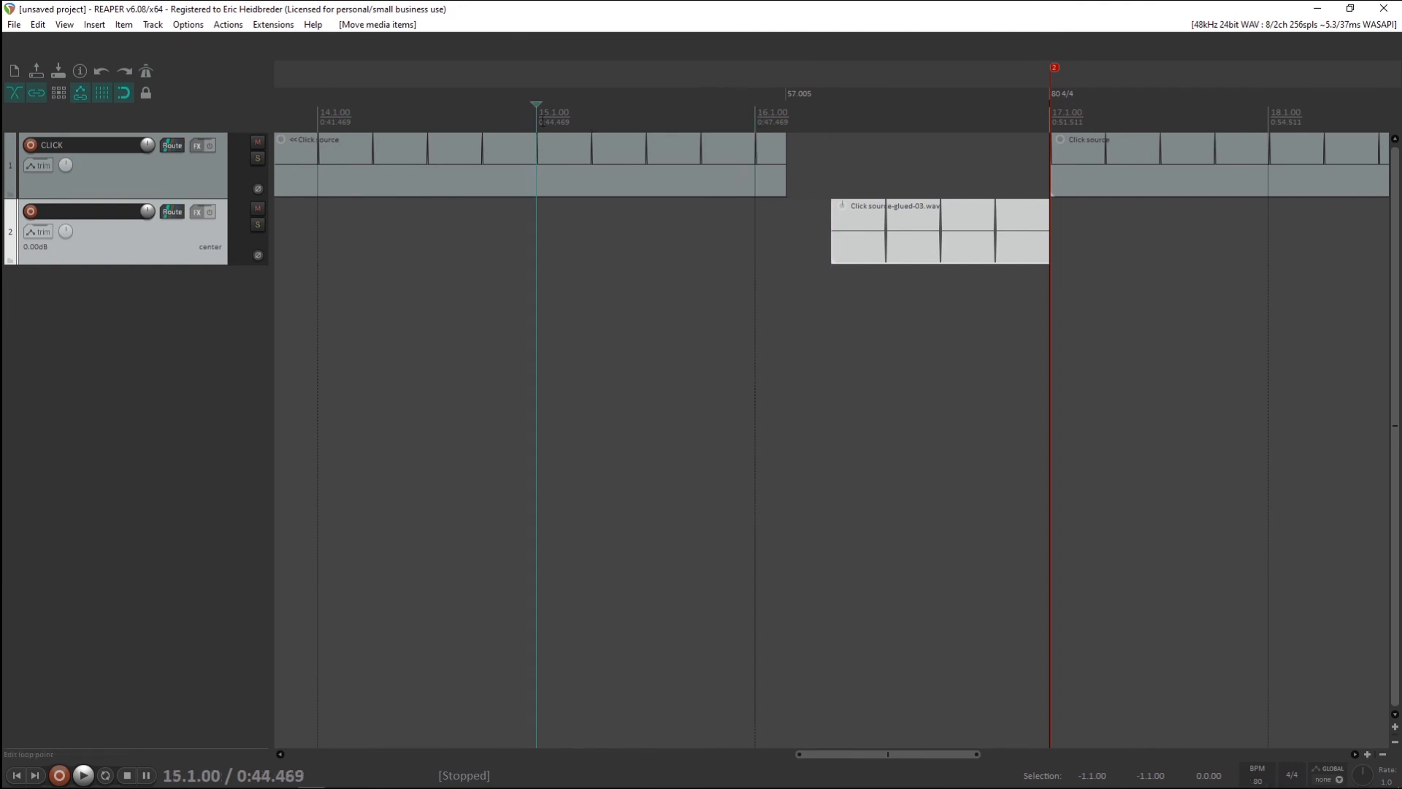
pyautogui.press('space')
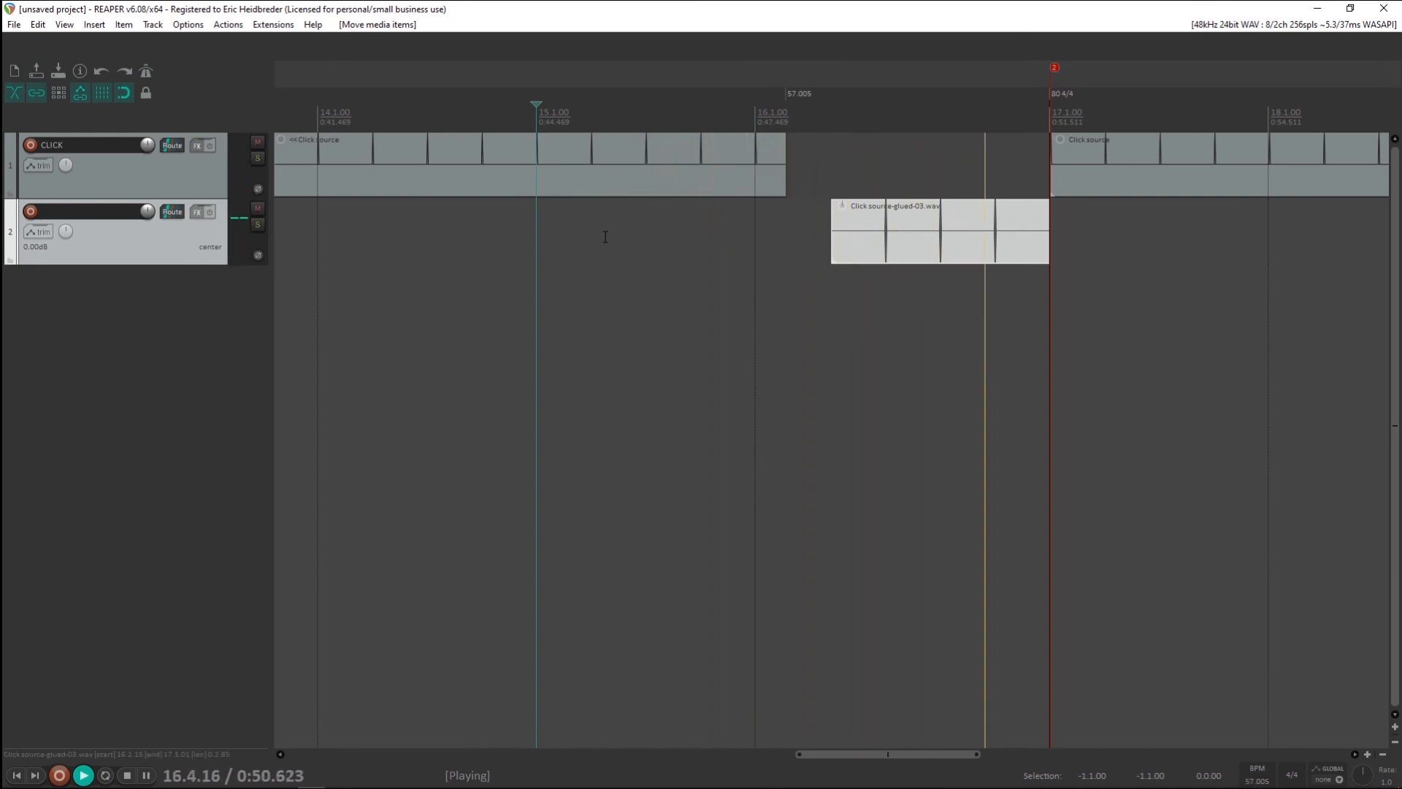
pyautogui.press('space')
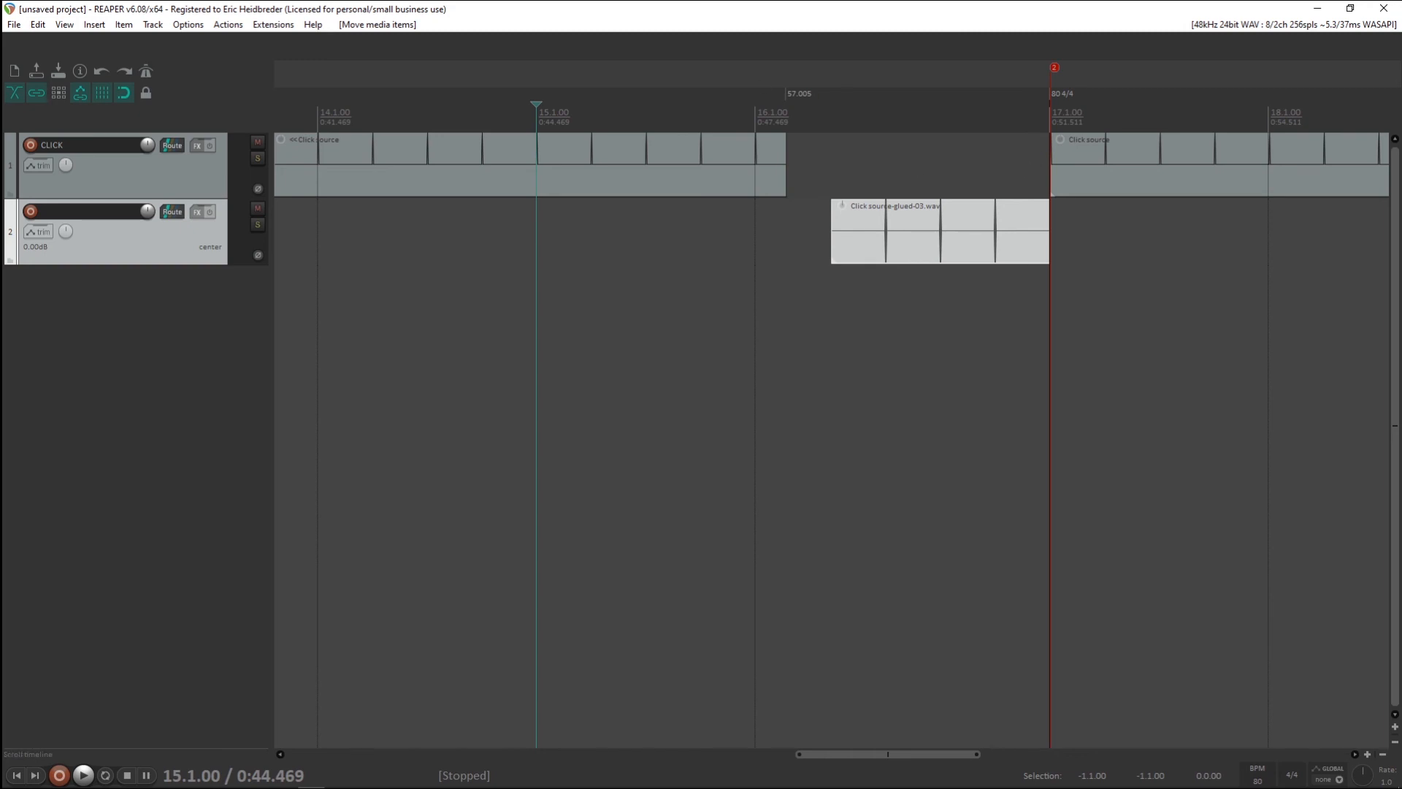
# Lengthen the fermata: move the measure 17 tempo marker to 0:54.759, trim the second click item's start there, and end the glued bar there
pyautogui.moveTo(1062, 91); pyautogui.dragTo(1300, 90)
pyautogui.moveTo(1051, 161); pyautogui.dragTo(1287, 179)
pyautogui.moveTo(946, 229); pyautogui.dragTo(1171, 233)
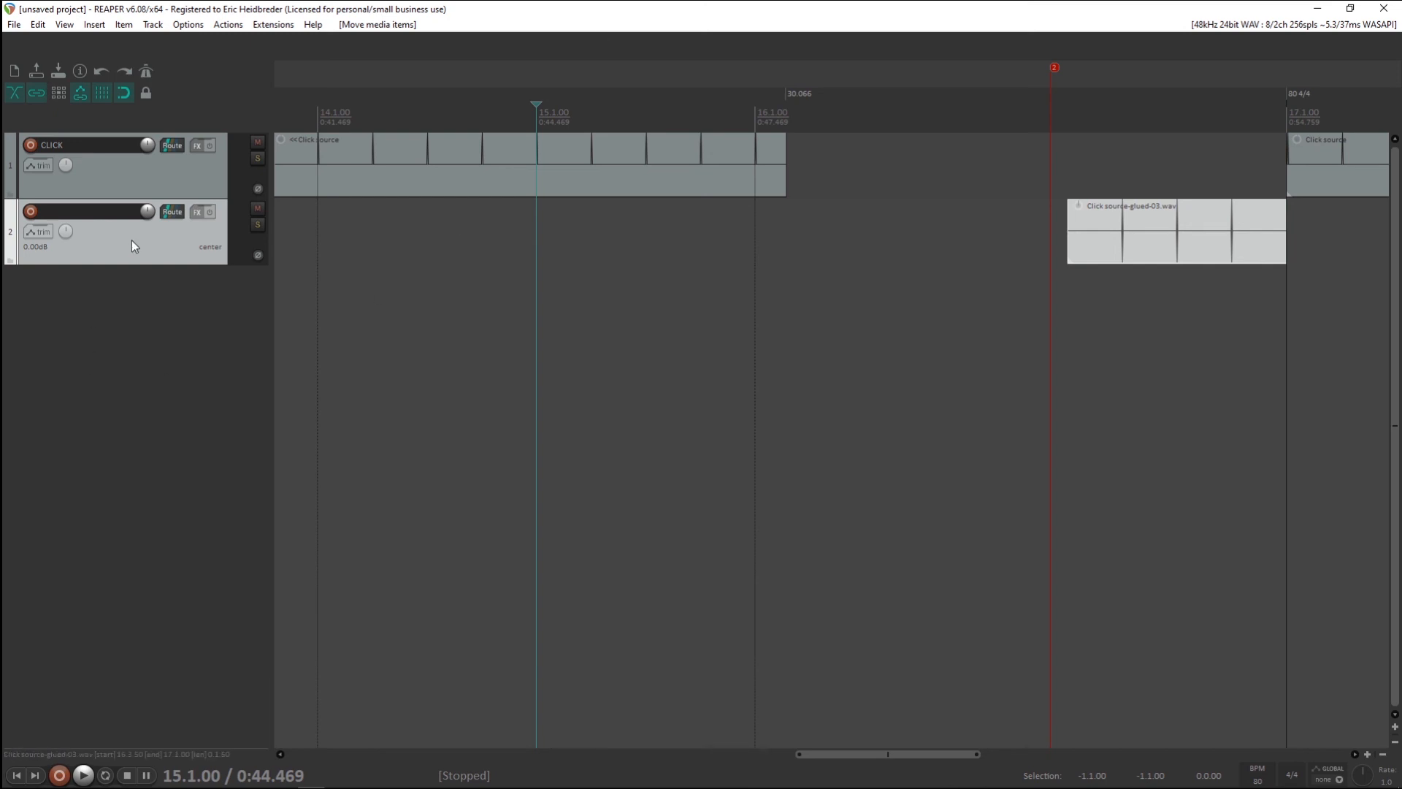
# Add a third track and name it CUE TRACK
pyautogui.hotkey('ctrl', 't')
pyautogui.scroll(-2, 816, 363)
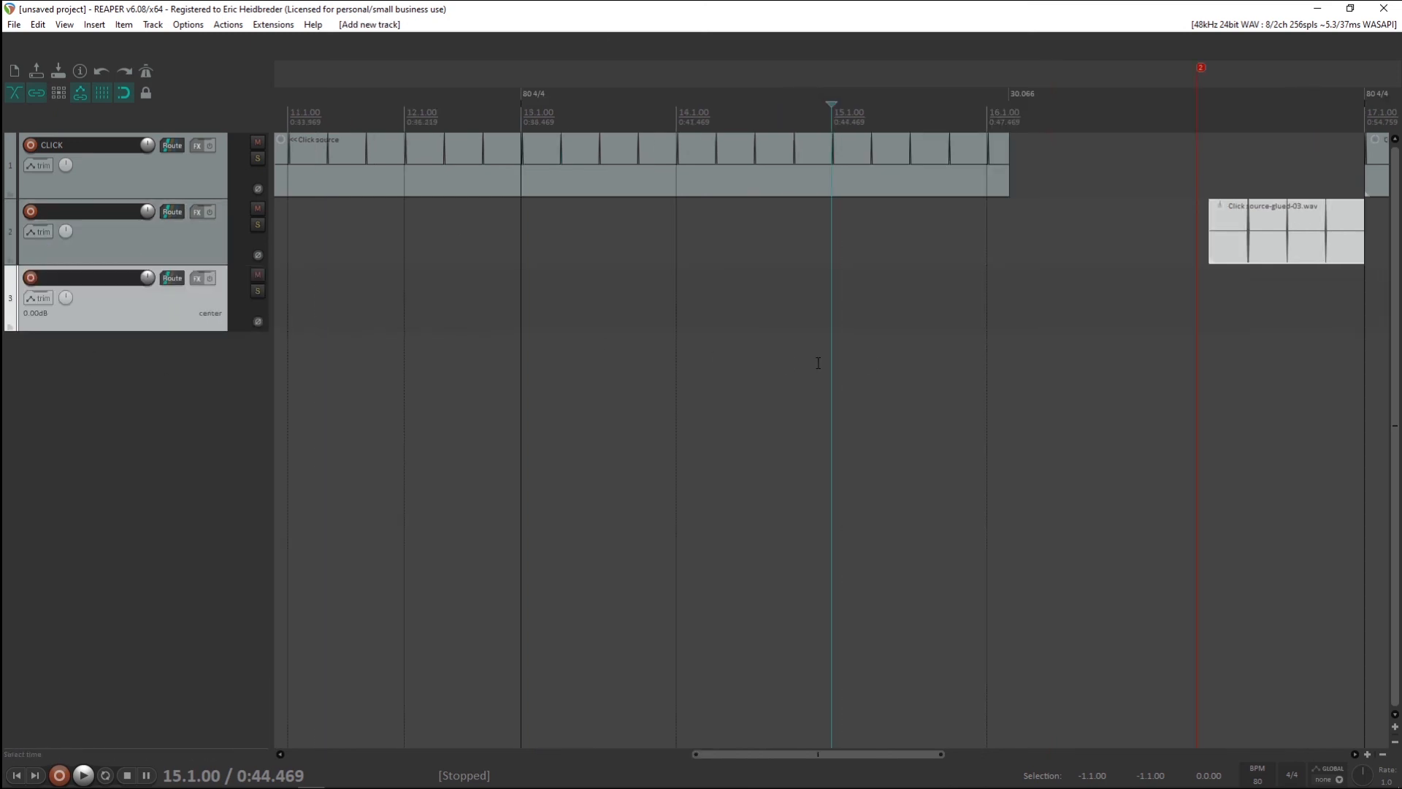
pyautogui.moveTo(804, 758); pyautogui.dragTo(913, 758)
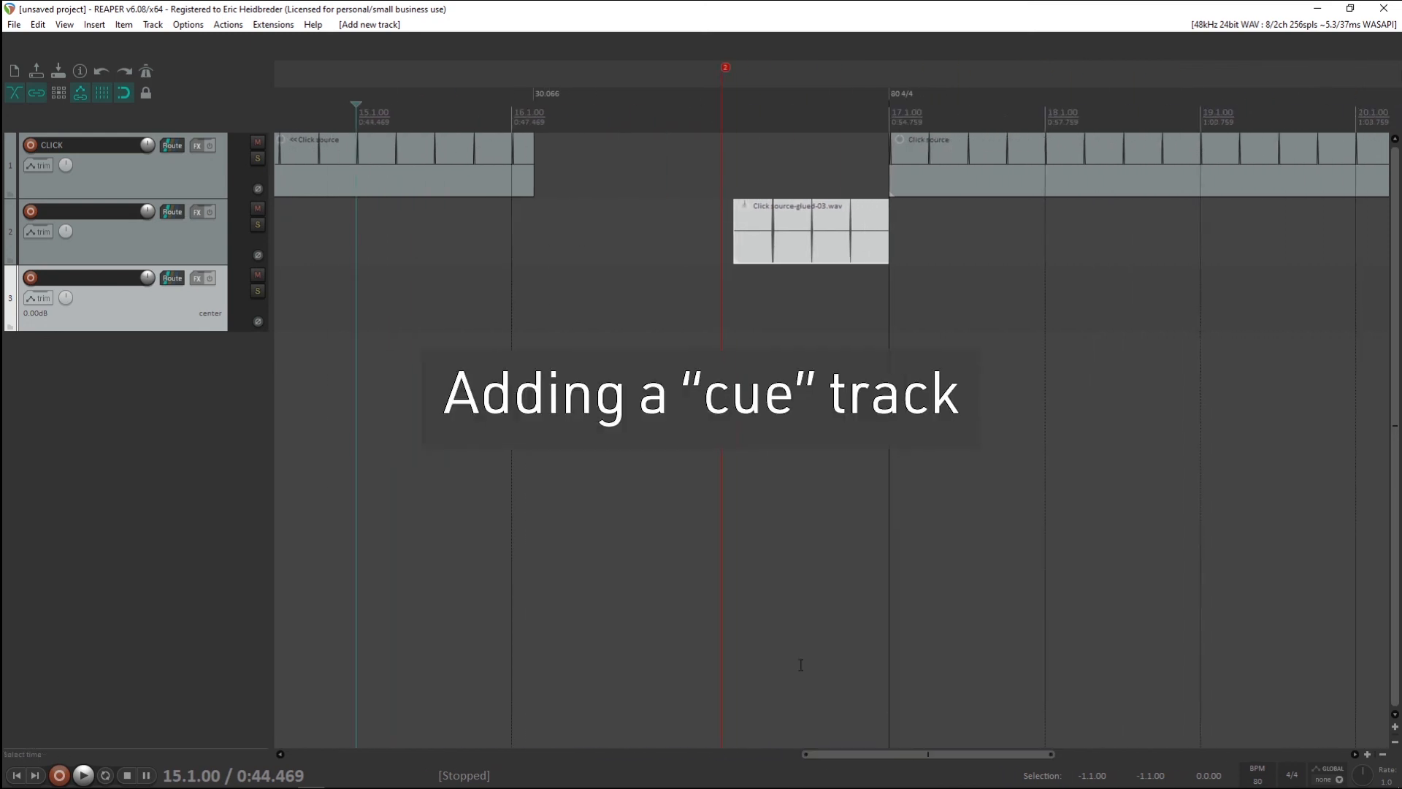
pyautogui.doubleClick(110, 278)
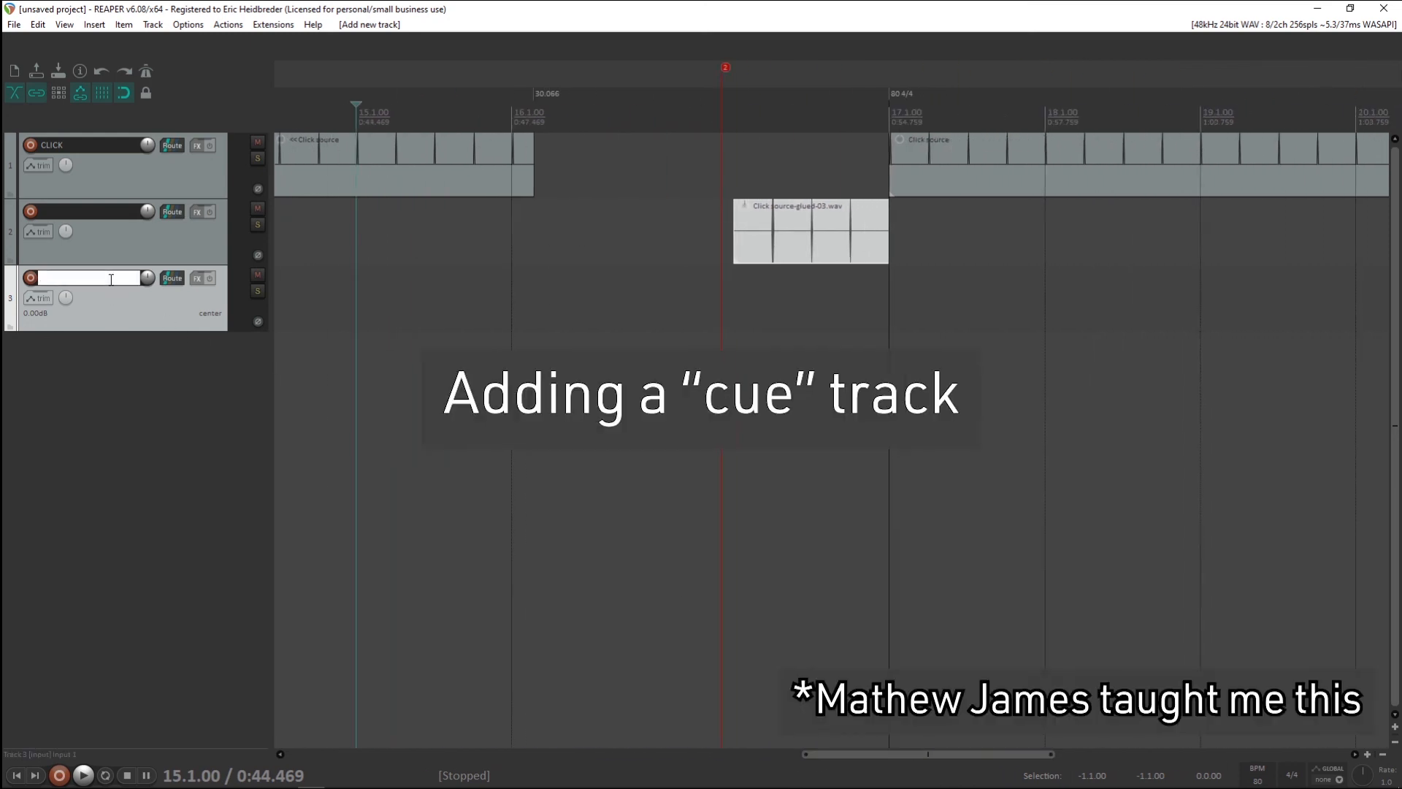
pyautogui.write('CUE')
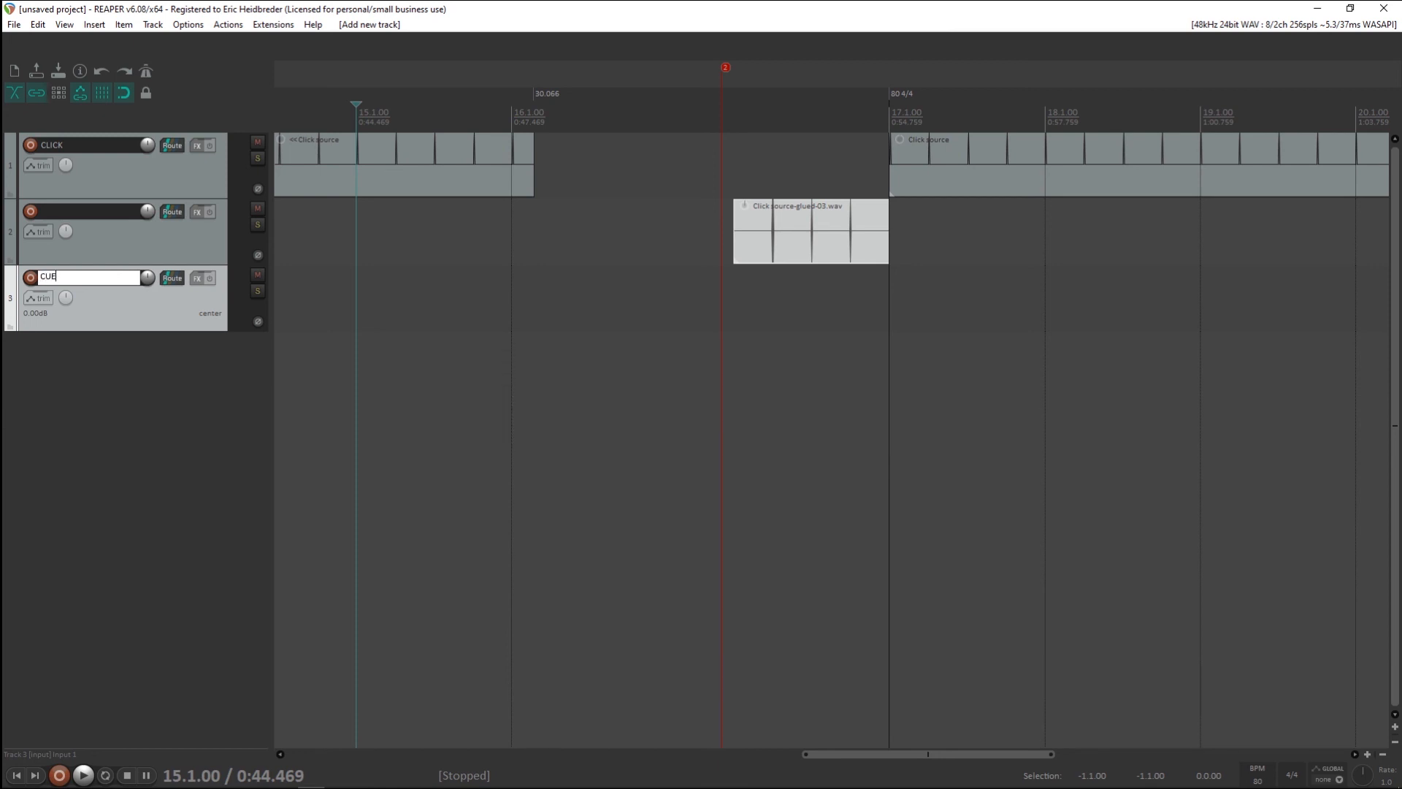
pyautogui.write(' TRACK')
pyautogui.press('Return')
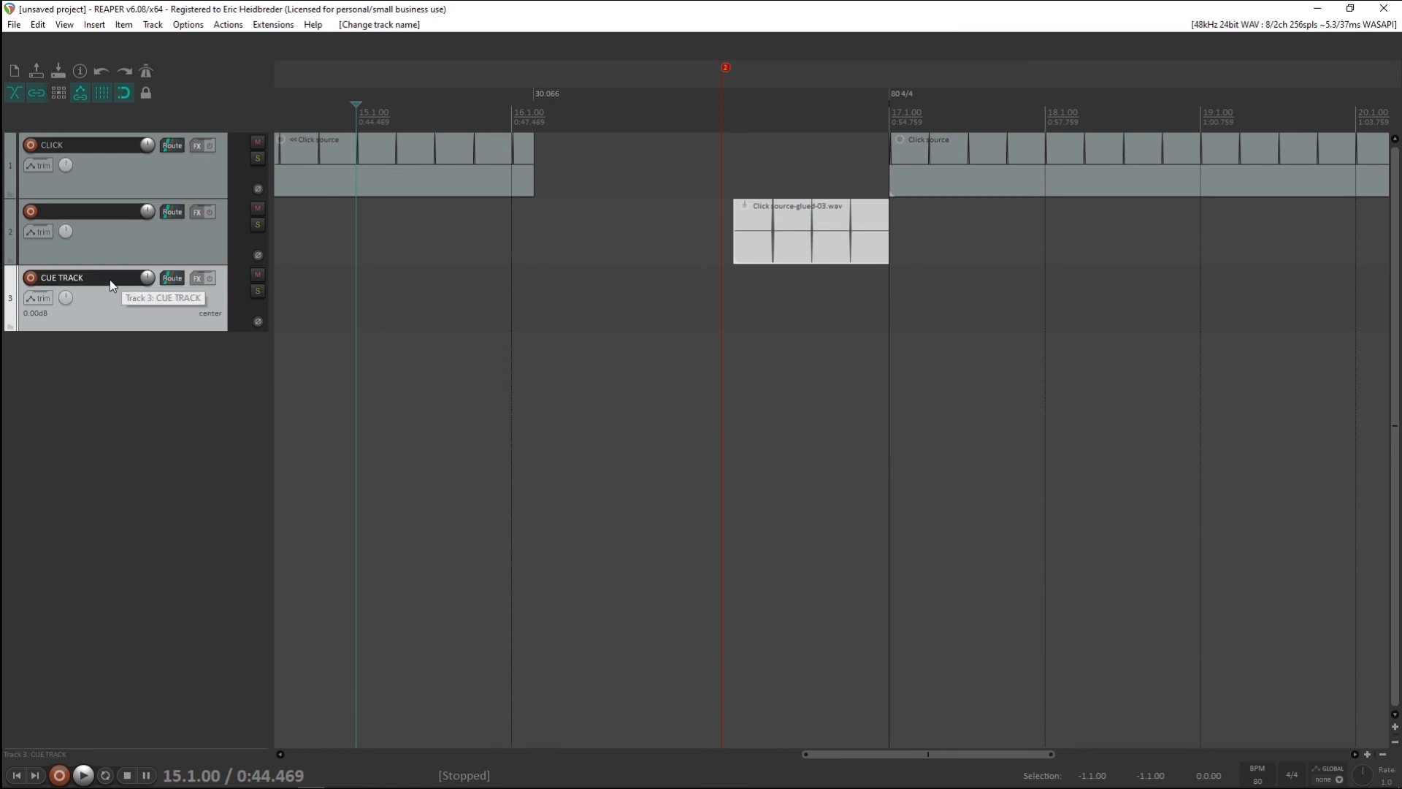
# Switch to File Explorer and bring triangle hit.m4a onto the CUE TRACK at about 17.3.66 in REAPER
pyautogui.hotkey('alt', 'Tab')
pyautogui.hotkey('alt', 'Tab')
pyautogui.hotkey('alt', 'Tab')
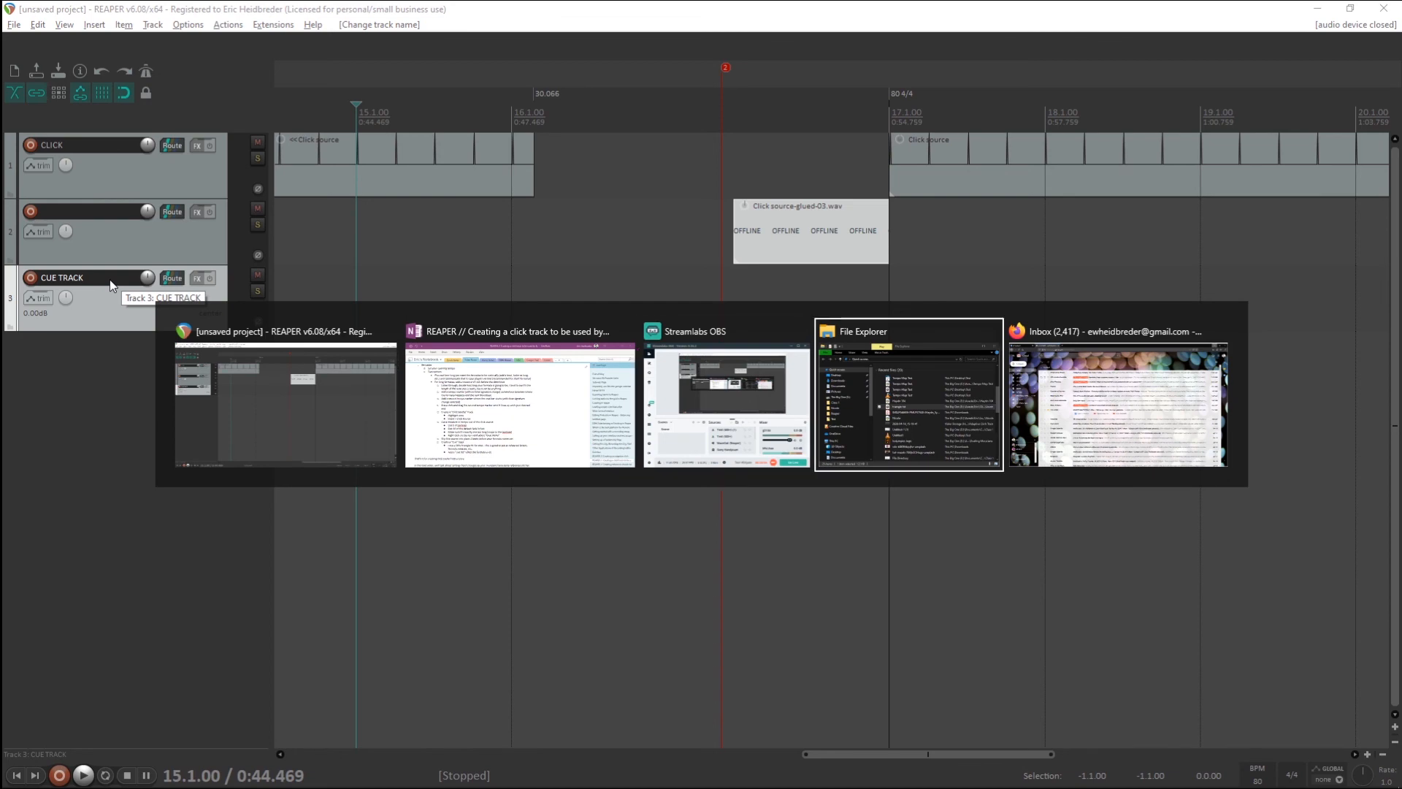
pyautogui.moveTo(745, 314); pyautogui.dragTo(810, 304)
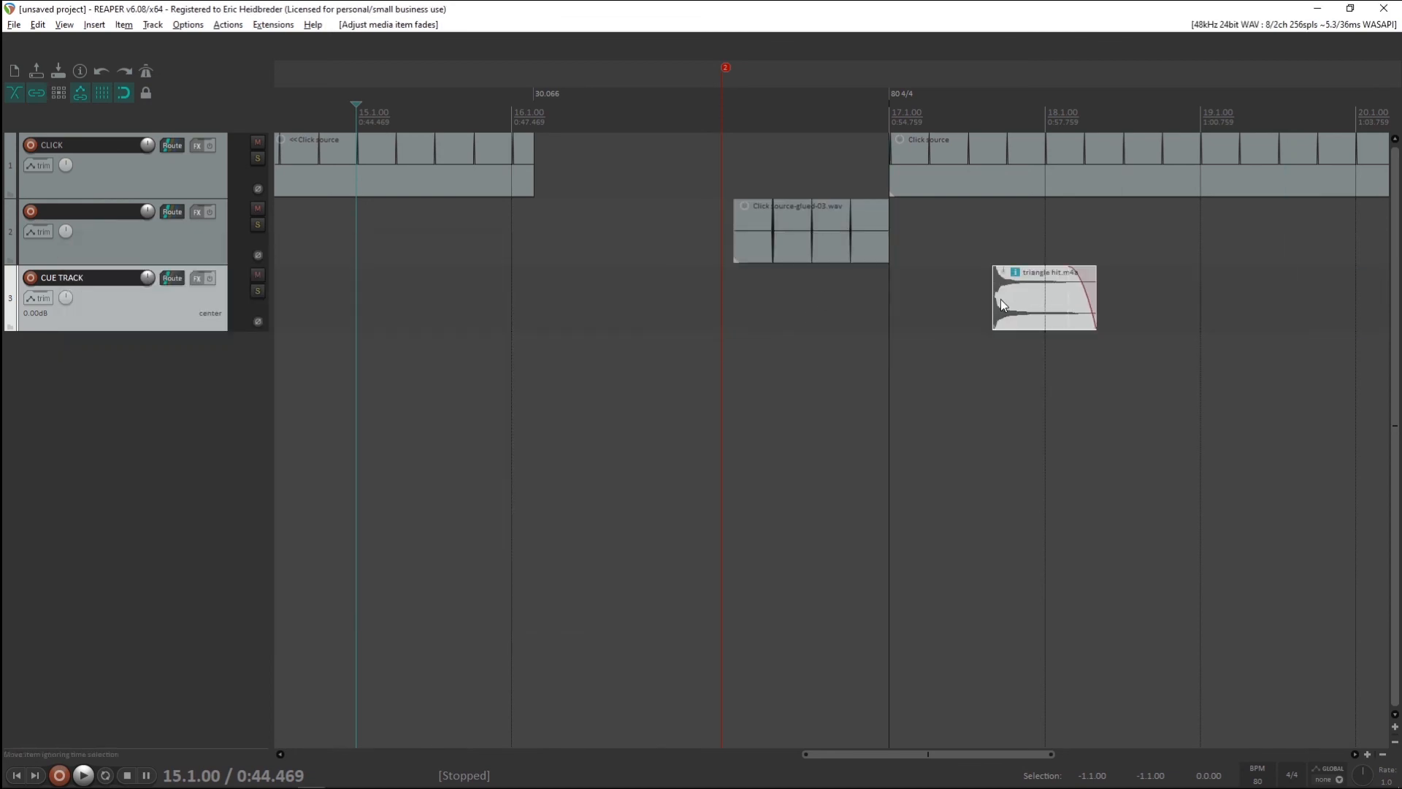
# Remove the fade-in from the triangle hit item and move the item to start at 17.1.00
pyautogui.click(992, 298)
pyautogui.scroll(2, 992, 298)
pyautogui.scroll(6, 993, 299)
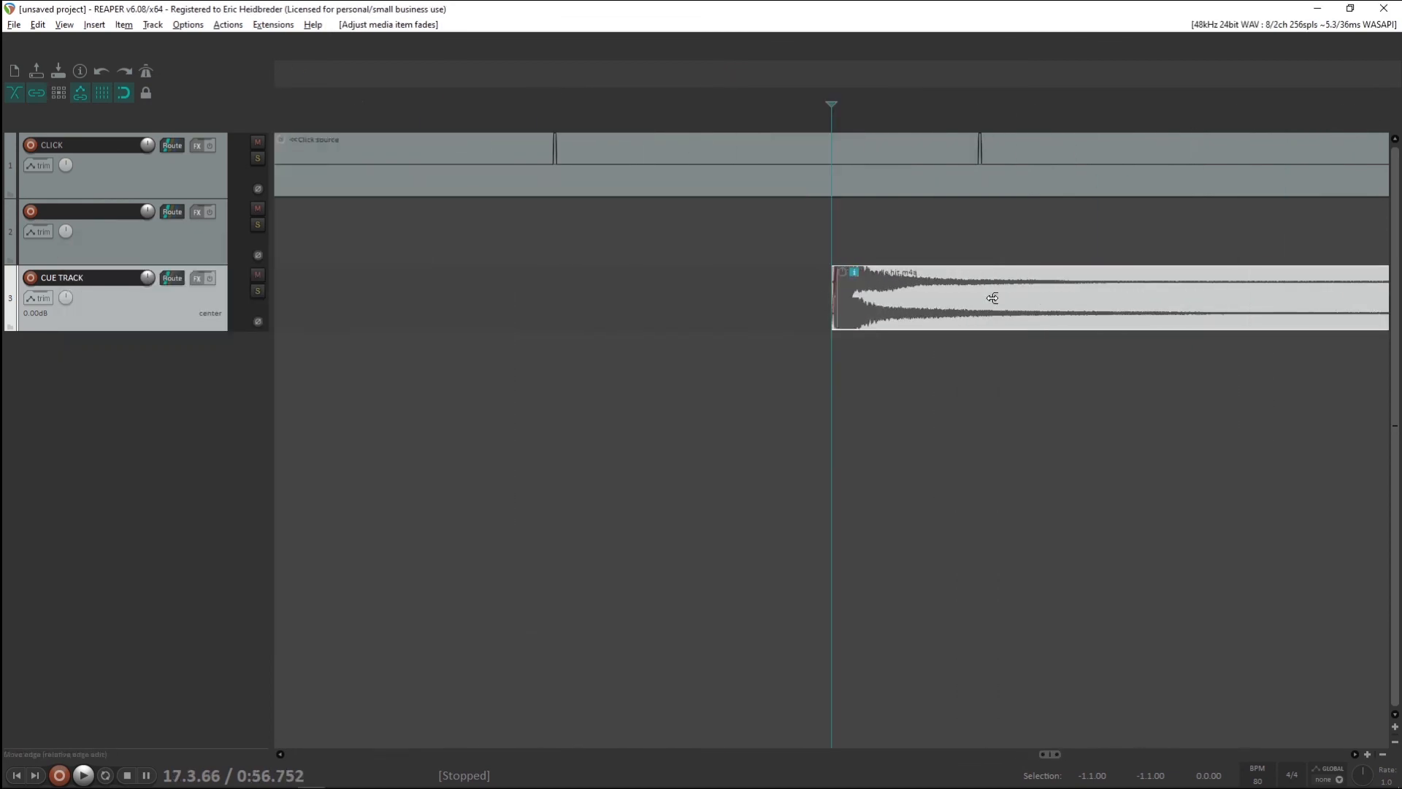
pyautogui.click(834, 303)
pyautogui.moveTo(839, 299); pyautogui.dragTo(637, 317)
pyautogui.scroll(-6, 837, 299)
pyautogui.scroll(-5, 560, 318)
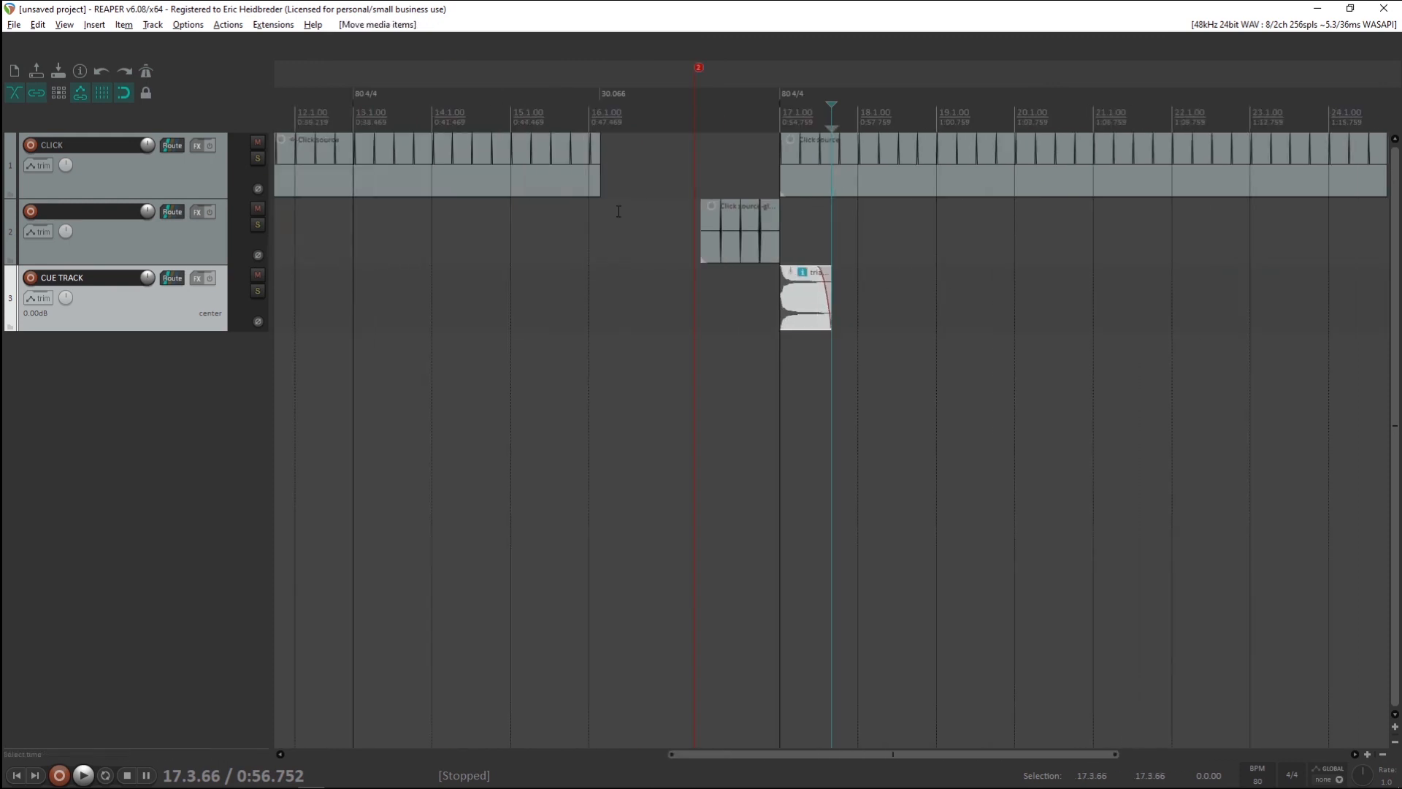
# Play back the project from 15.1.00 through the lengthened fermata, the click bar and the triangle cue
pyautogui.click(591, 123)
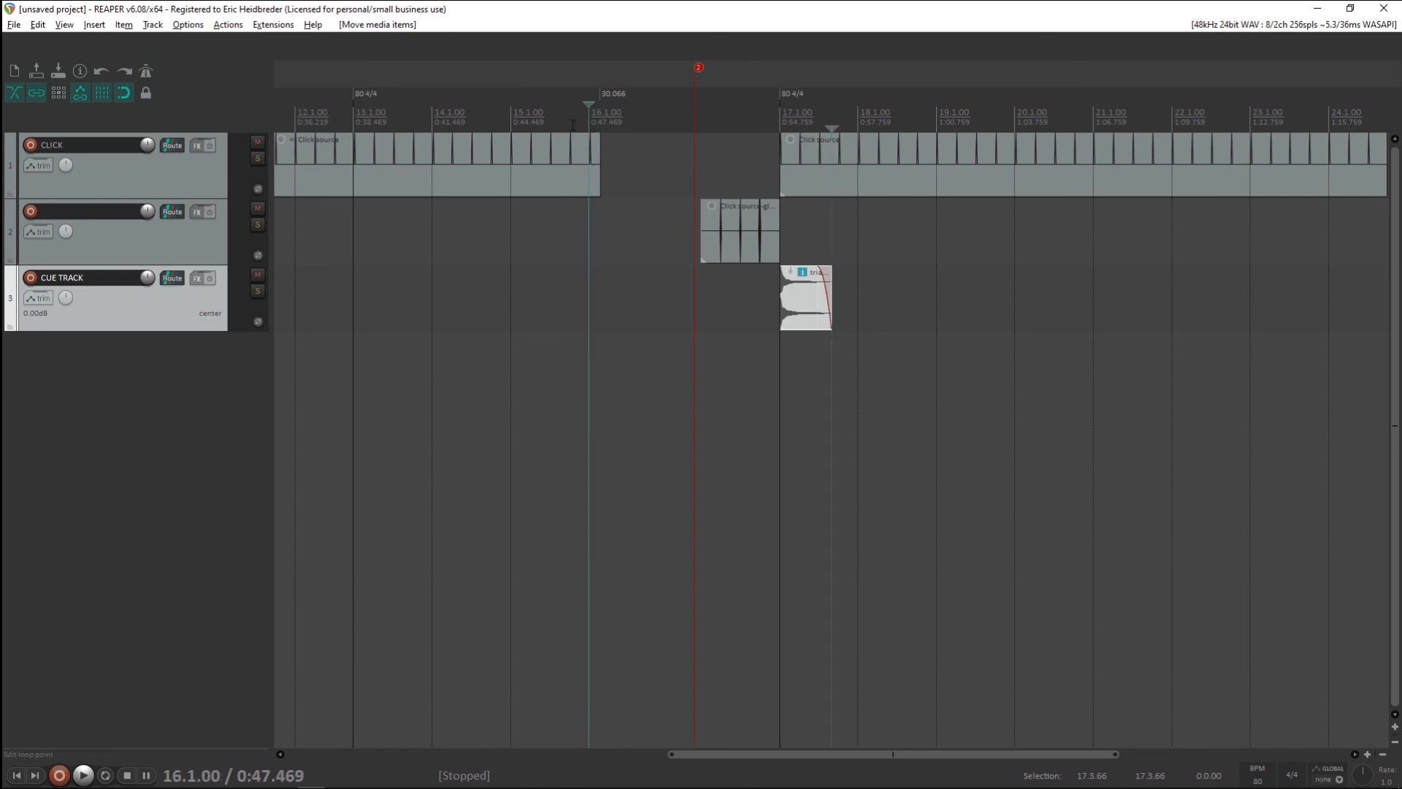
pyautogui.click(529, 117)
pyautogui.press('space')
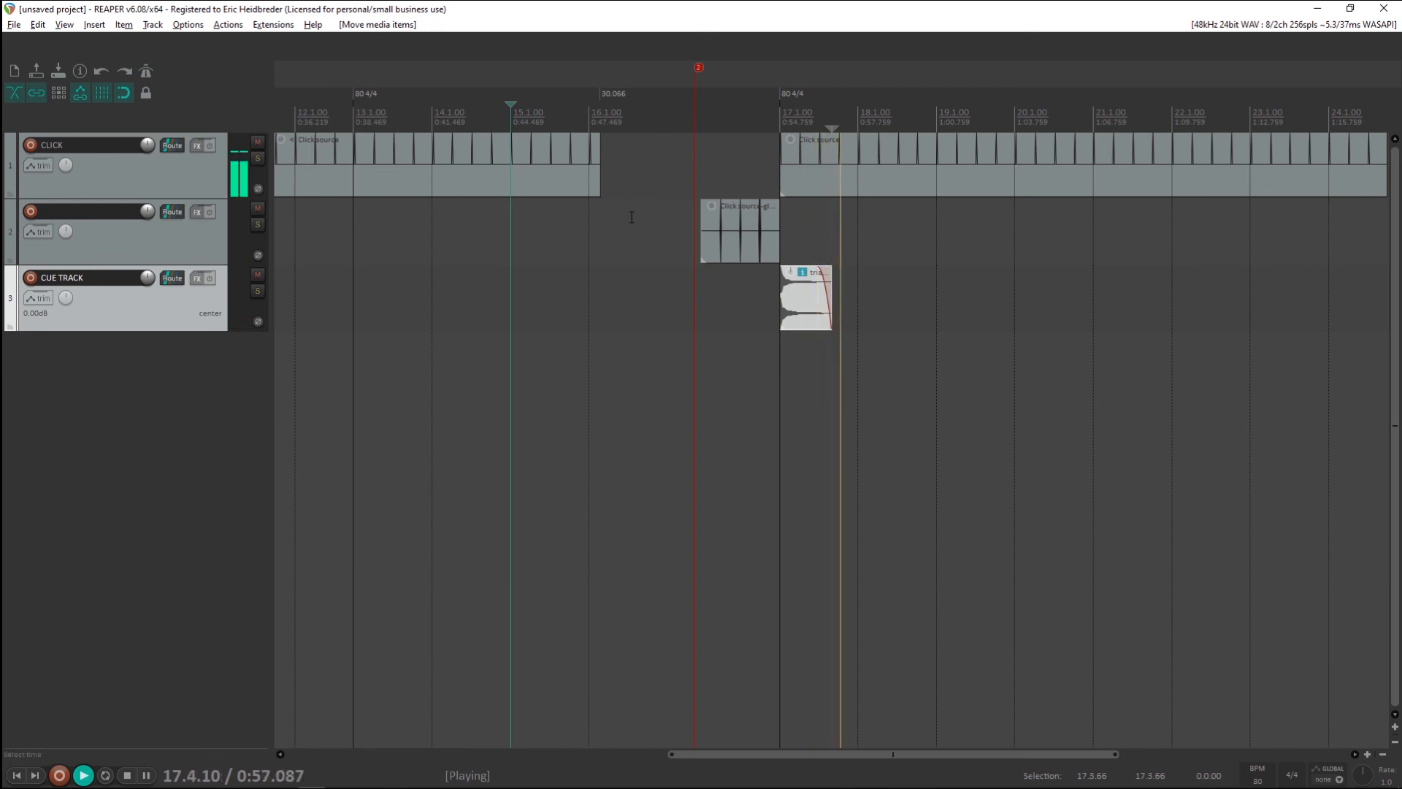
pyautogui.press('space')
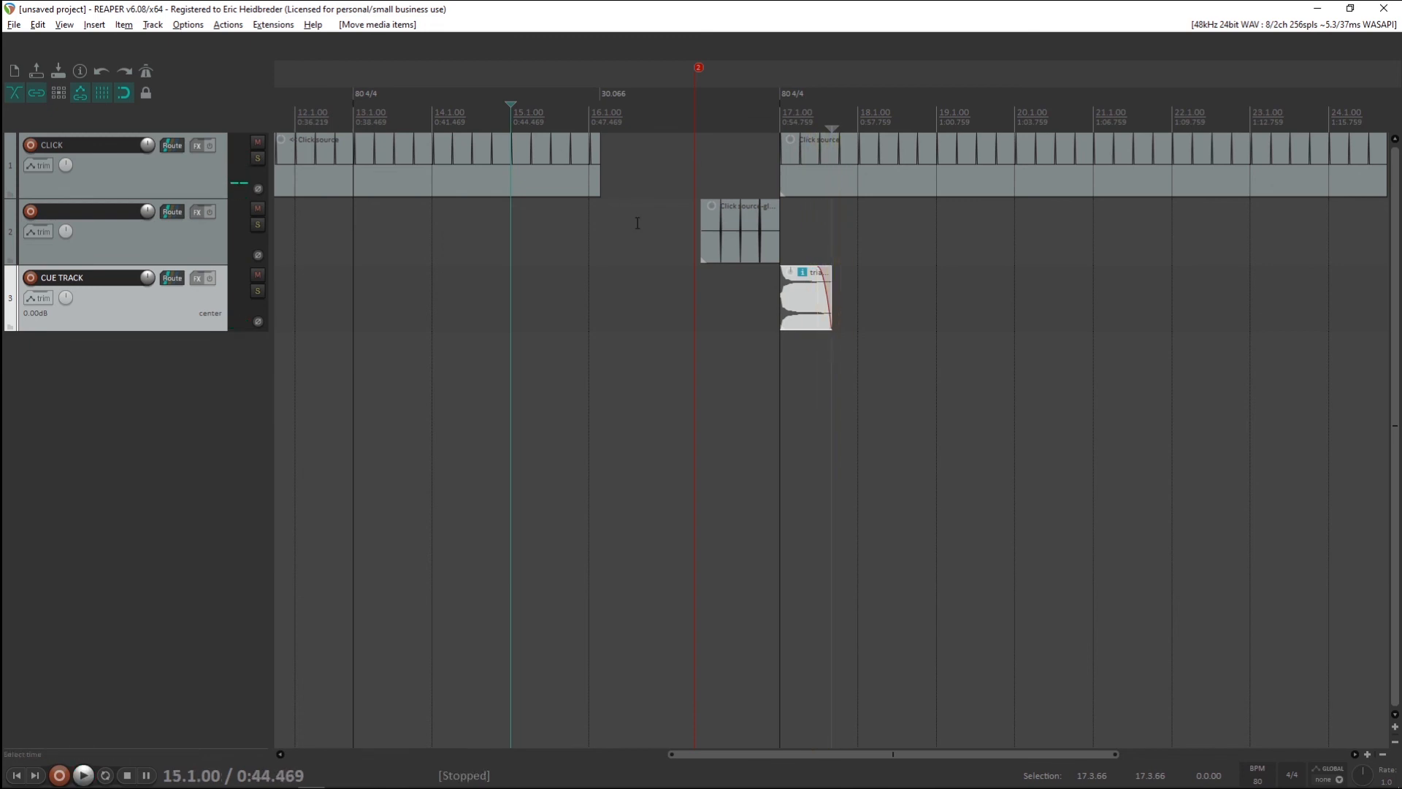